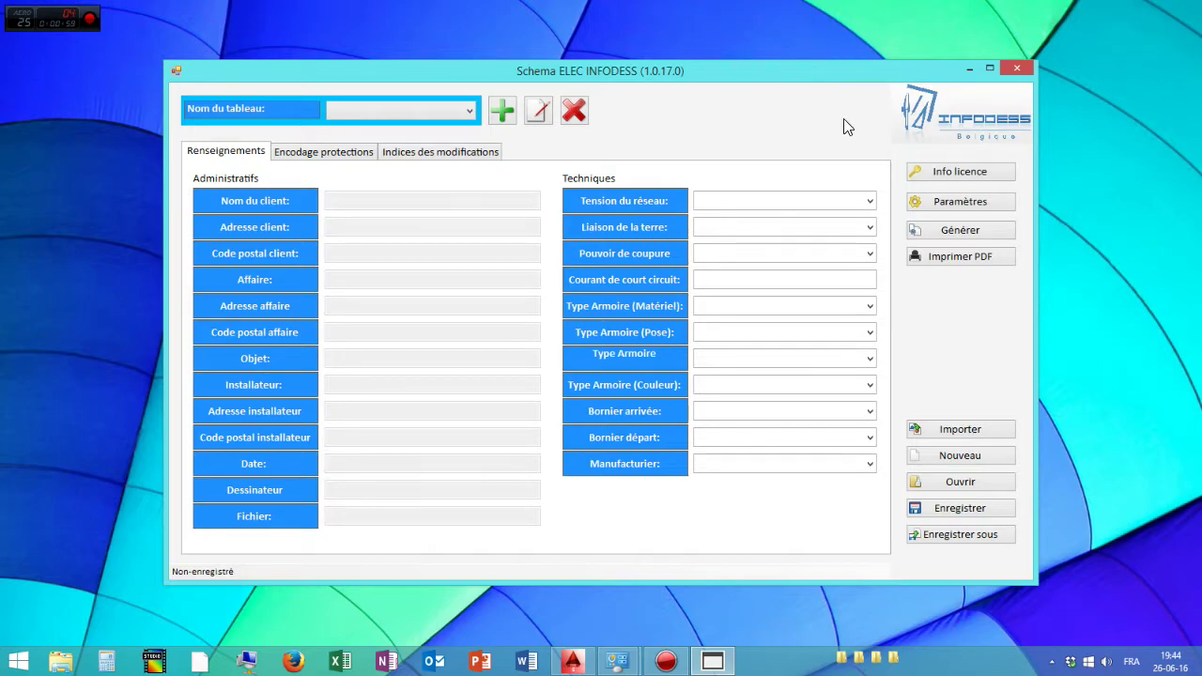
Create a new electrical panel named "TD DEMO"
click(504, 113)
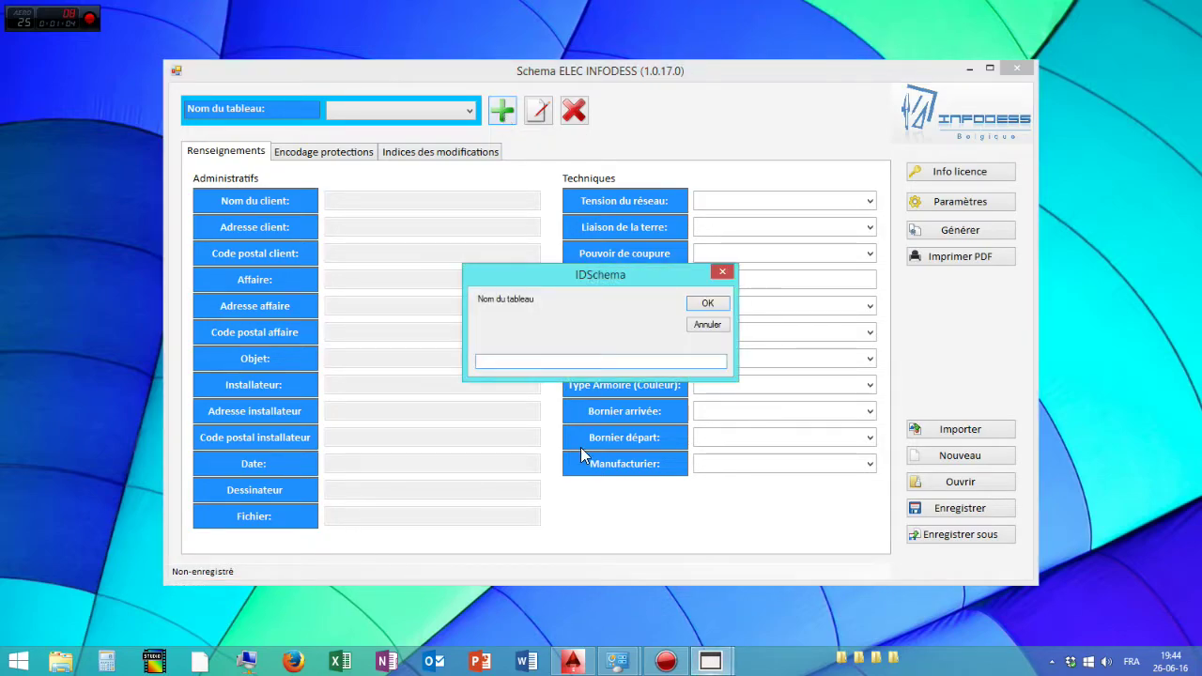
text(TD DEMO)
click(721, 303)
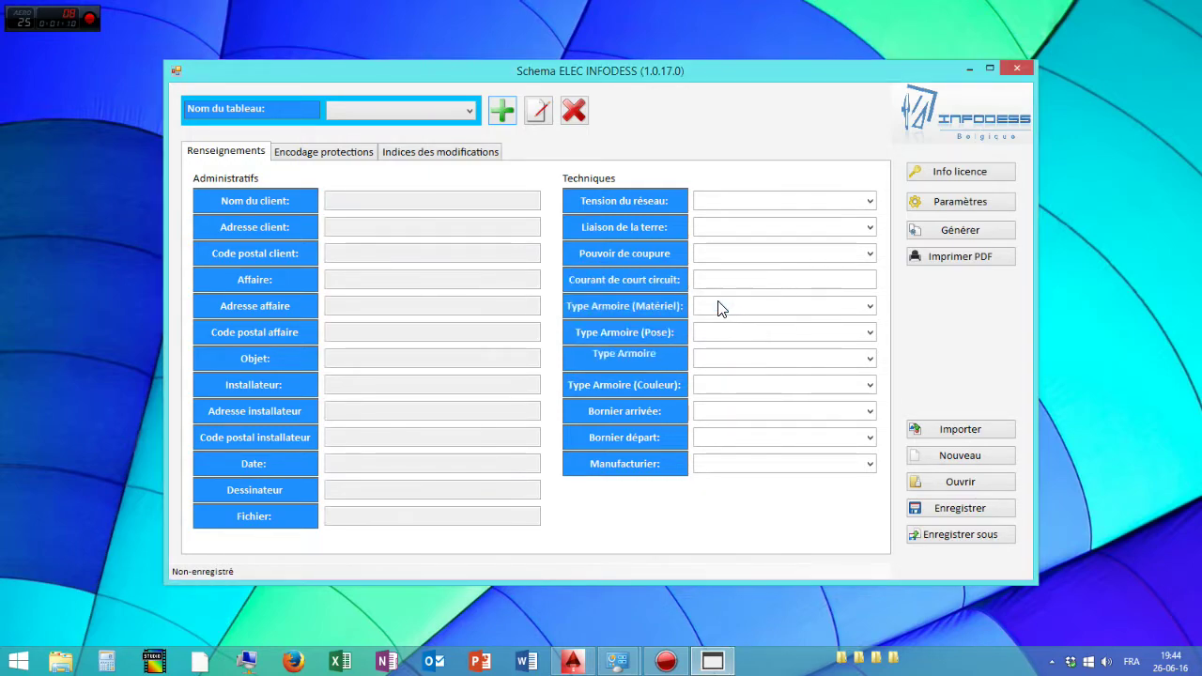
Save the project as TD DEMO V2.ids in the DEMO LOGICIEL folder, replacing the existing file
click(986, 533)
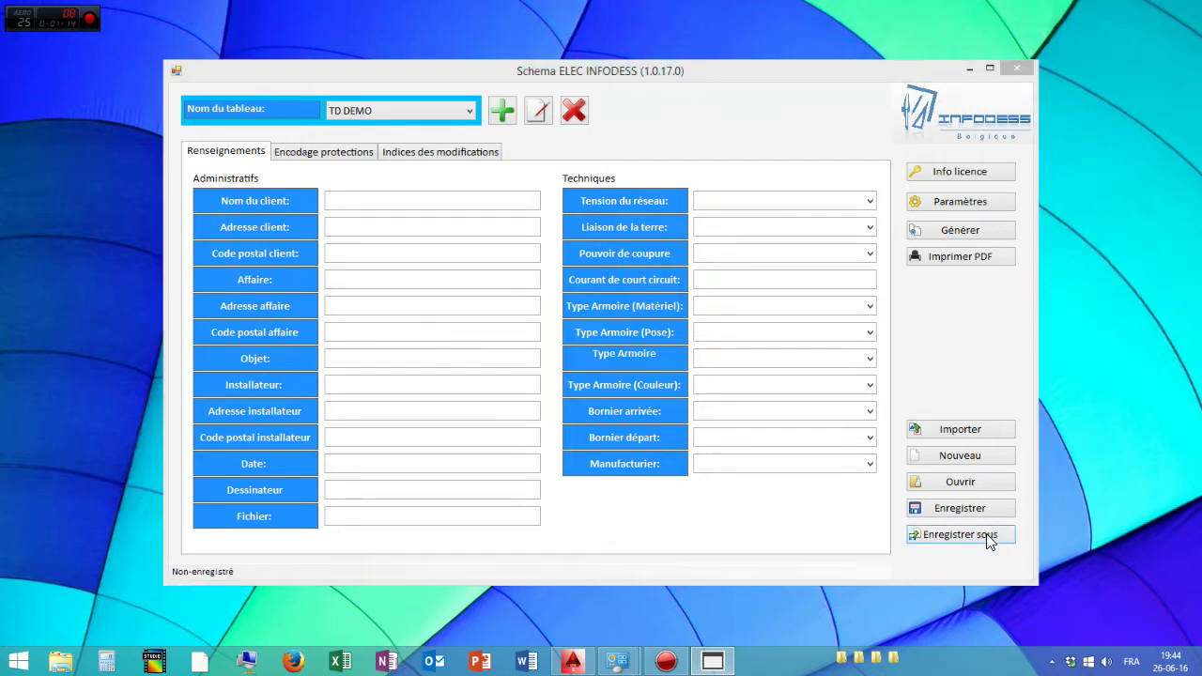
click(487, 187)
click(875, 417)
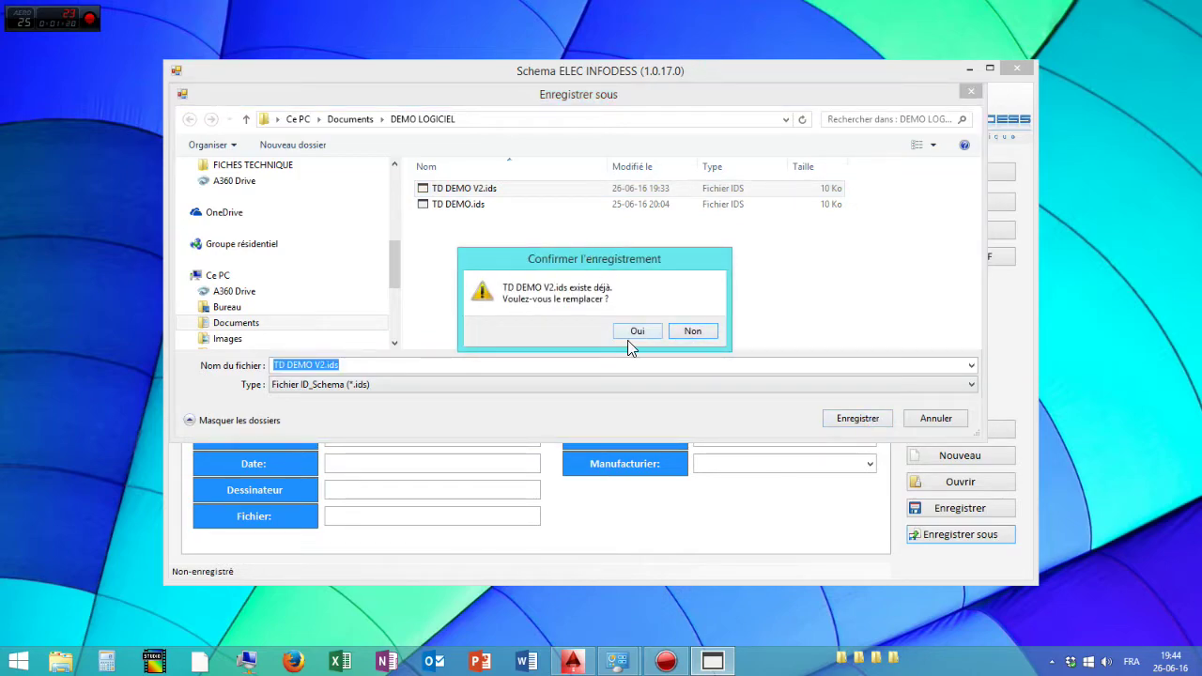
click(624, 329)
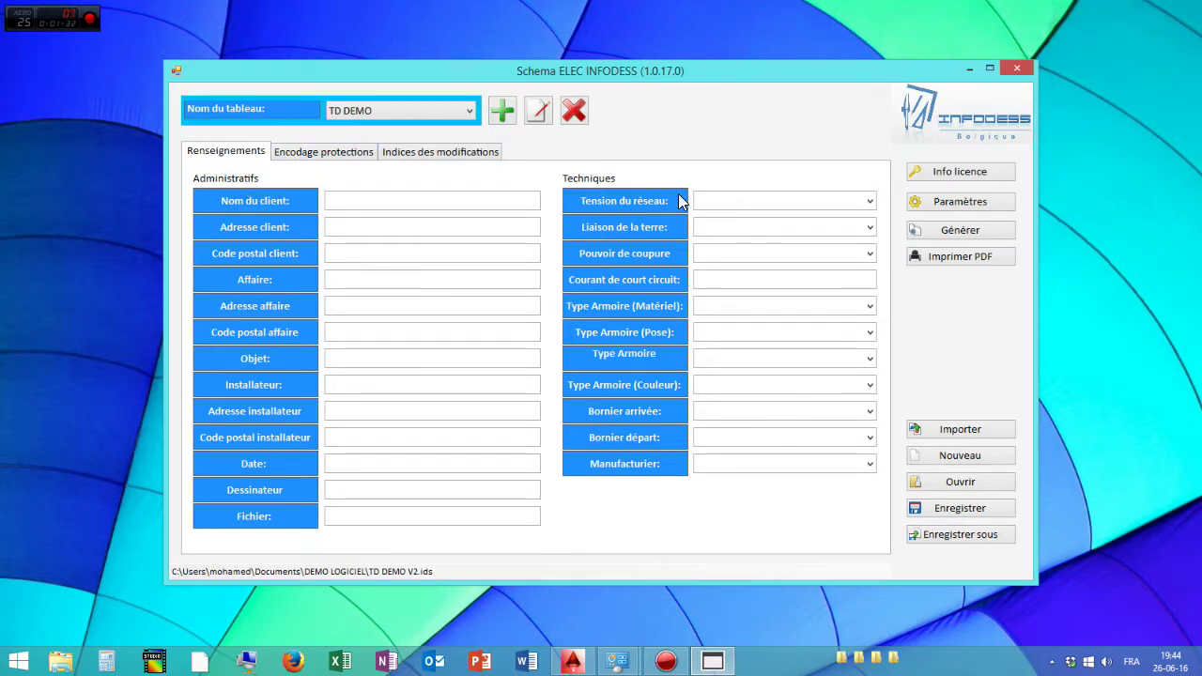
Look over the protection encoding and modification index pages, and return to the general information page
click(314, 156)
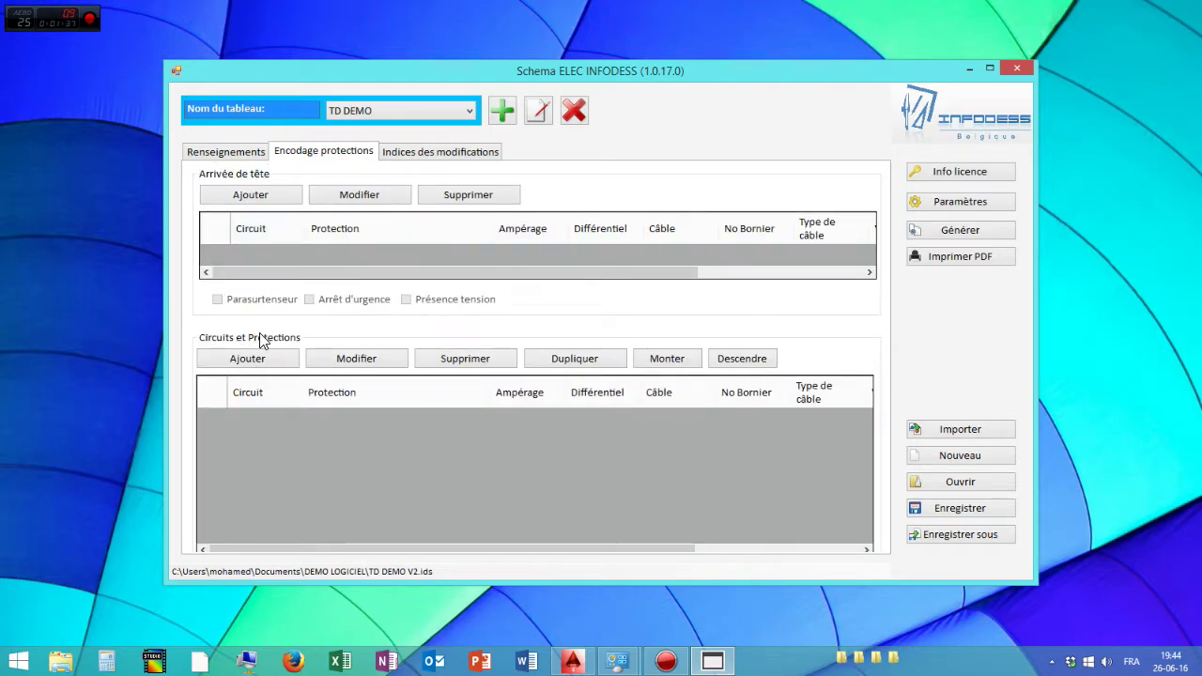
click(424, 159)
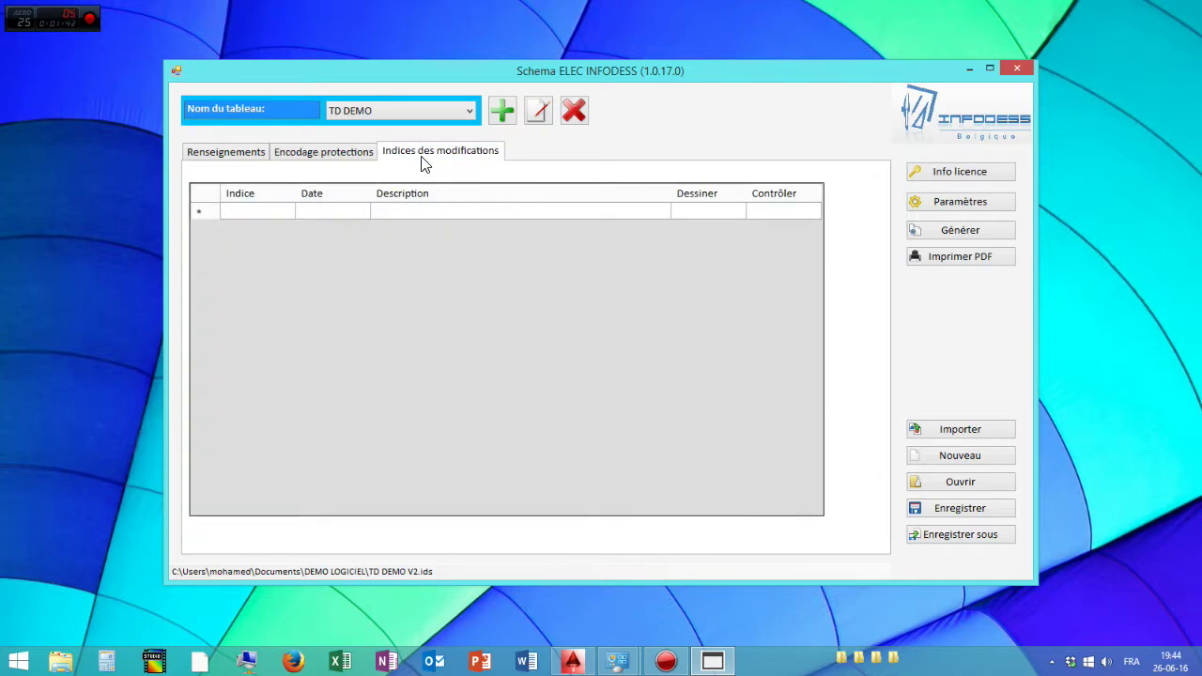
click(239, 153)
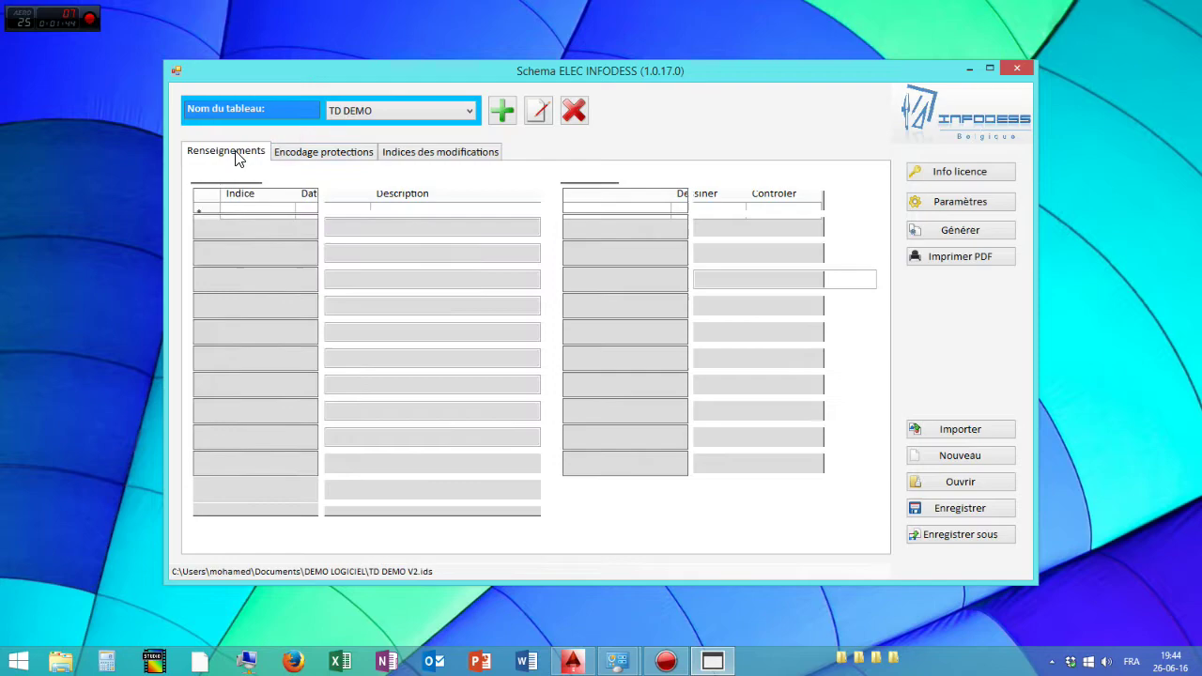
Fill in the client's name, address and postal code in the administrative details
click(390, 199)
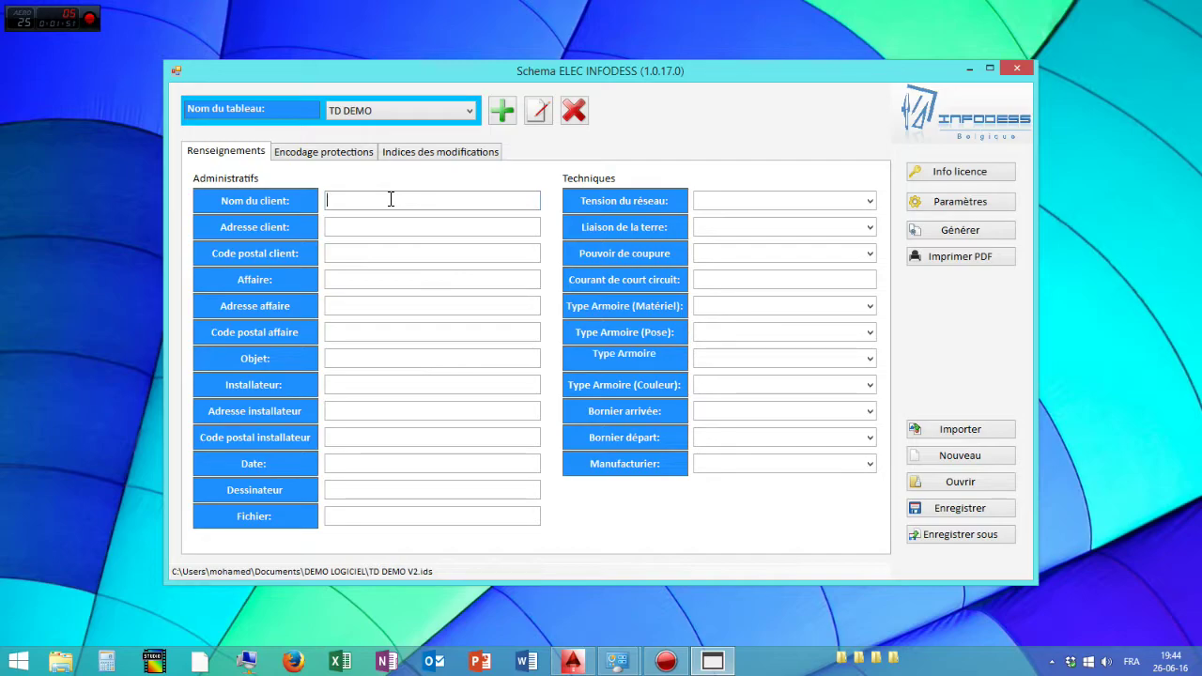
text(VOUS)
click(326, 227)
text(RUE DE )
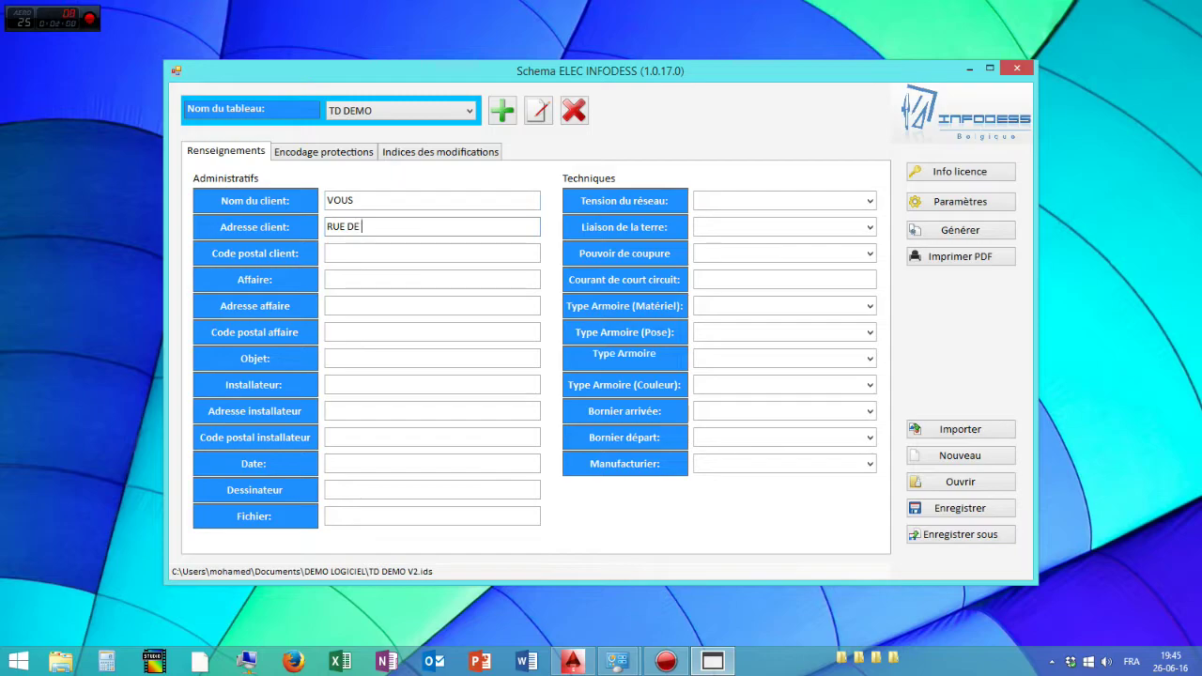
text(CHEZ VOUS)
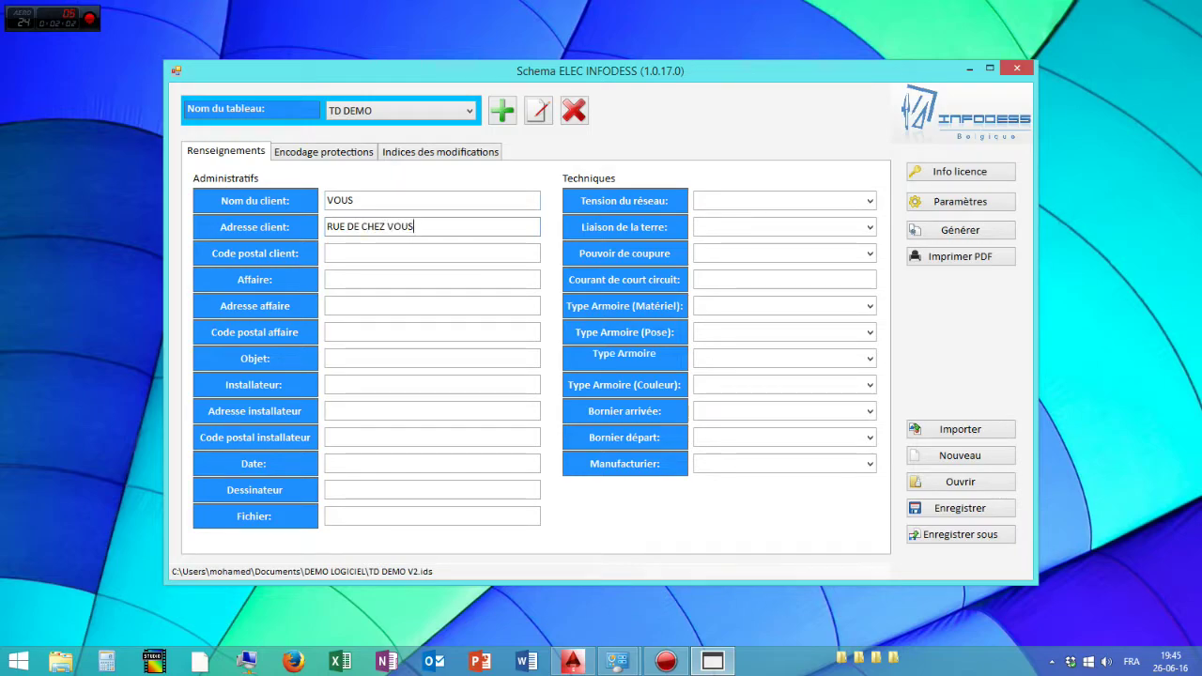
key(Tab)
text(10000)
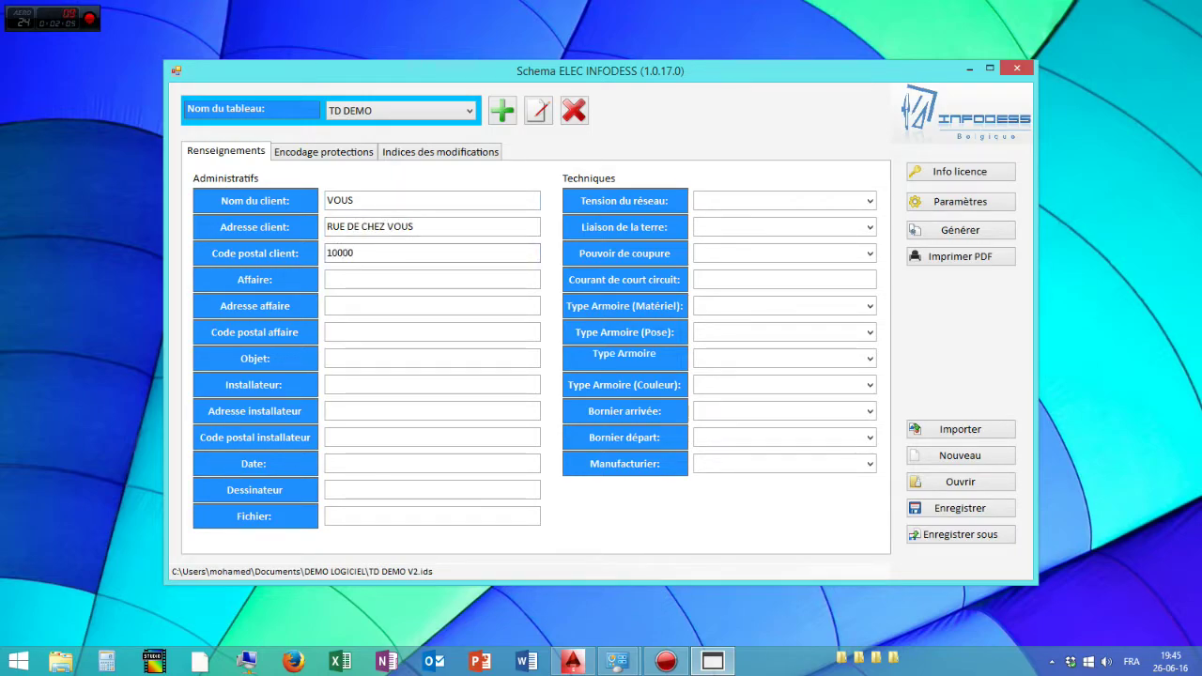
key(BackSpace)
key(Tab)
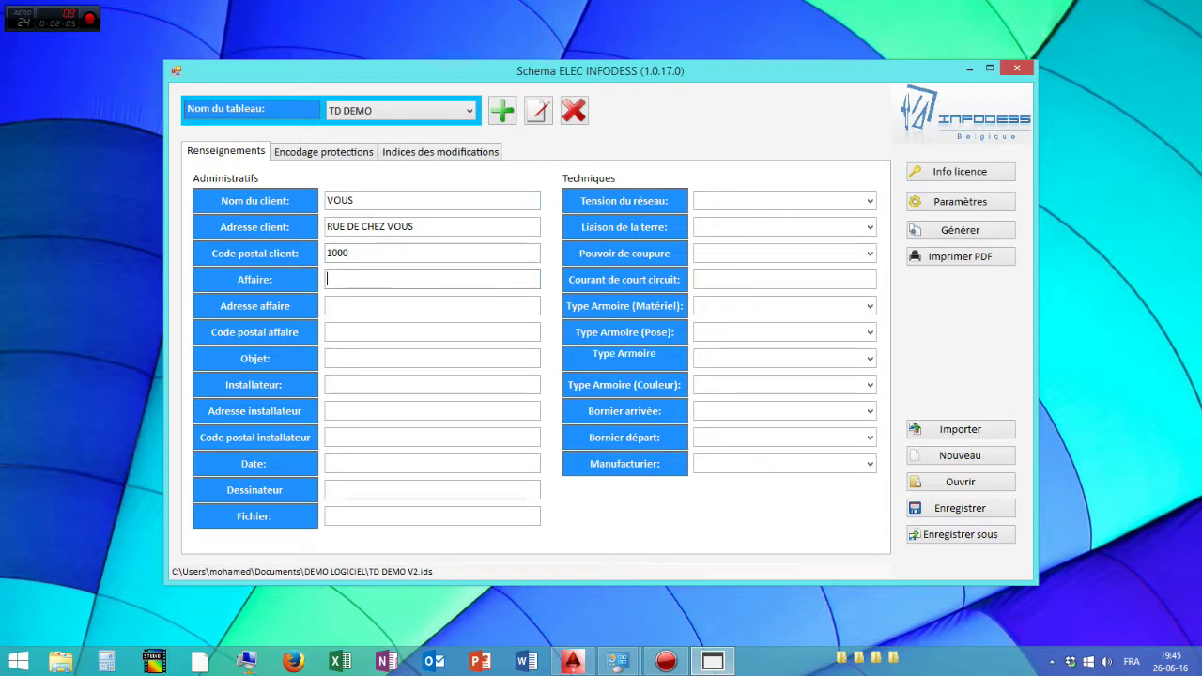
Enter "DEMO TEST" as both the project (Affaire) and the subject (Objet), and fill in the project's address and postal code
text(DEM)
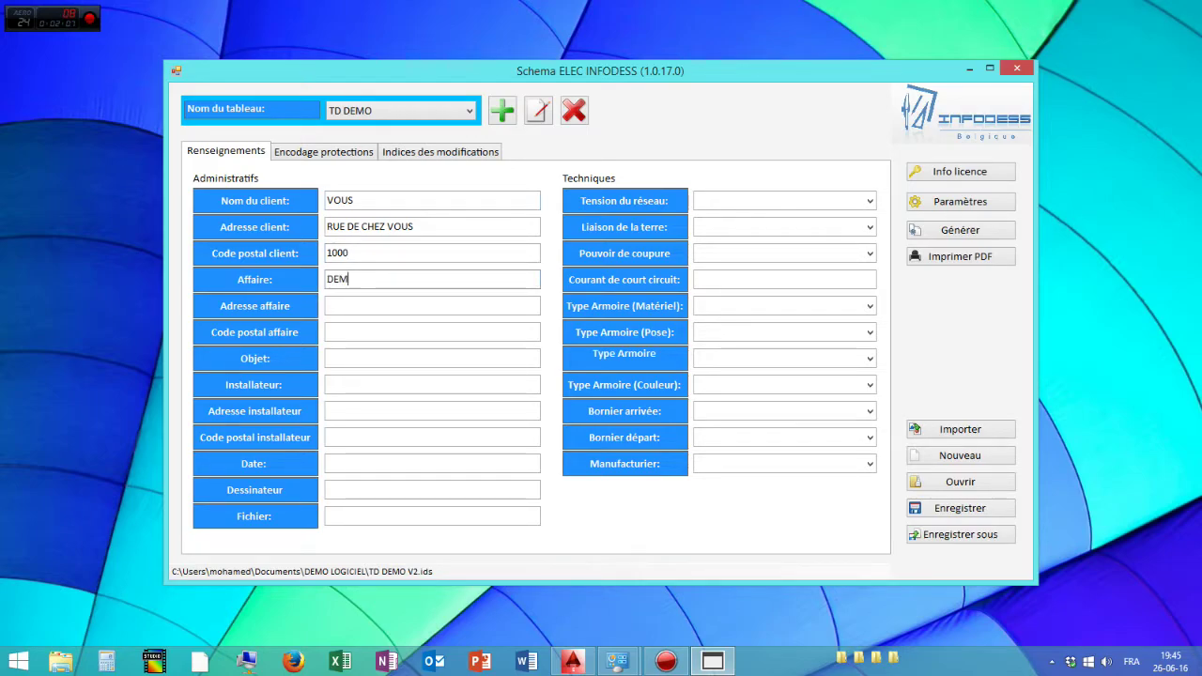
text(O TEST)
key(Tab)
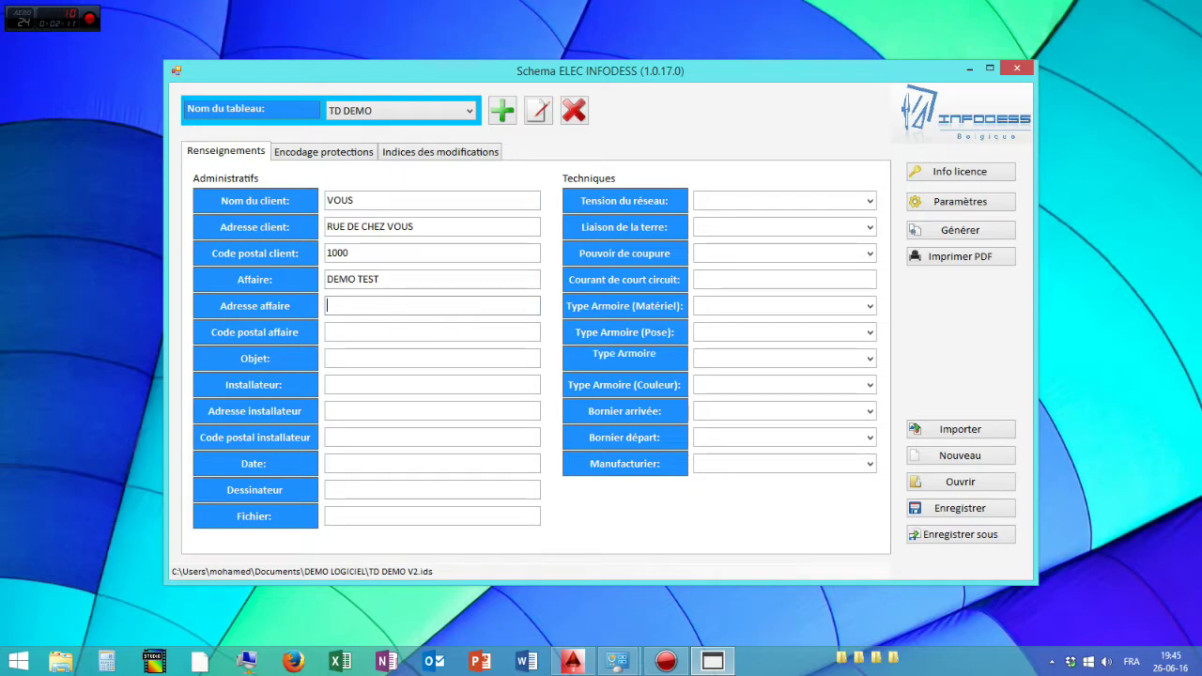
text(RUE XXXX)
key(Tab)
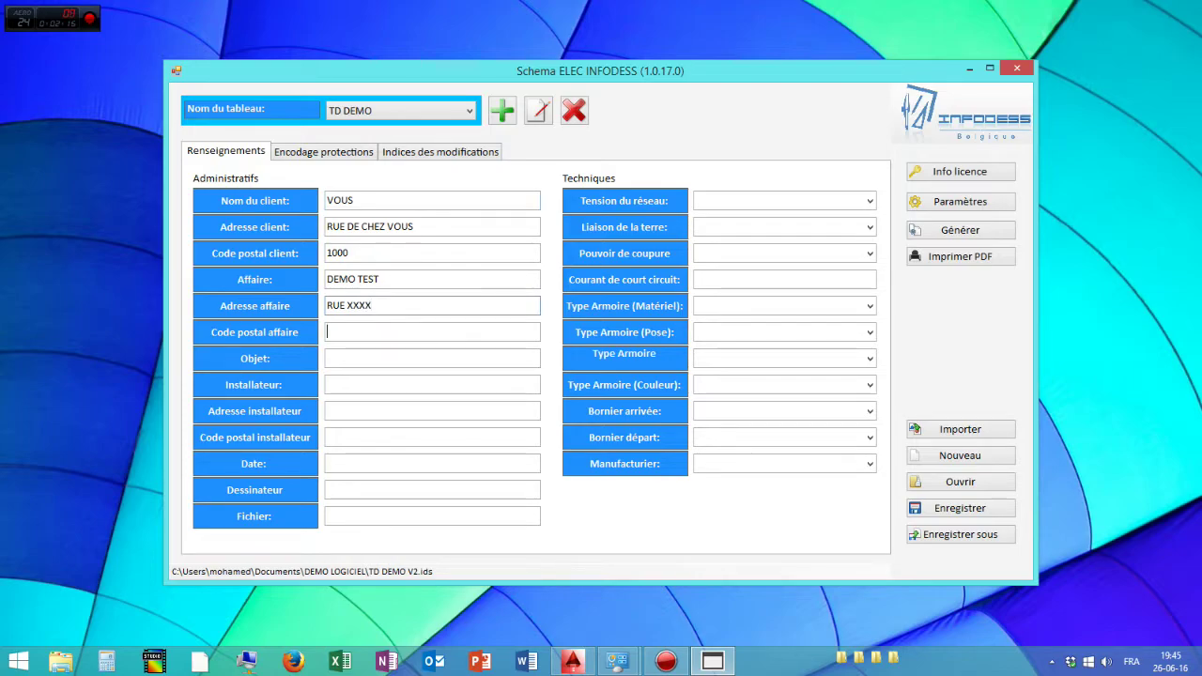
text(1730)
key(Tab)
text(DEMO TEST)
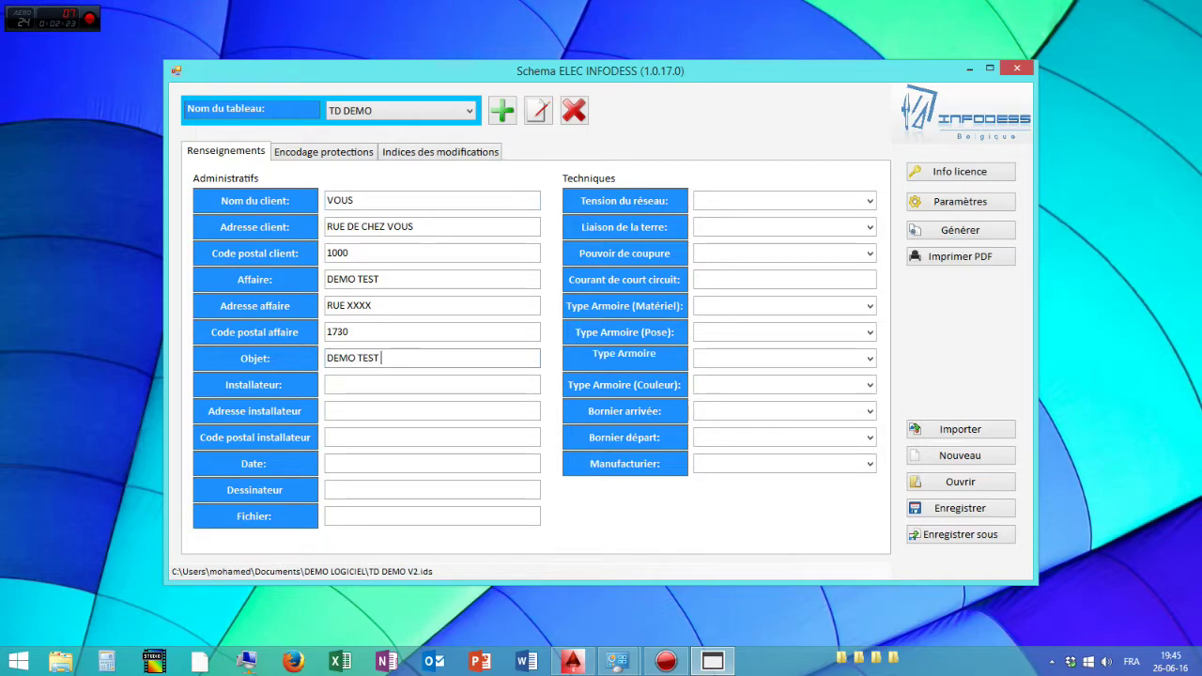
Fill in the installer's name, address and postal code in the administrative details
click(432, 384)
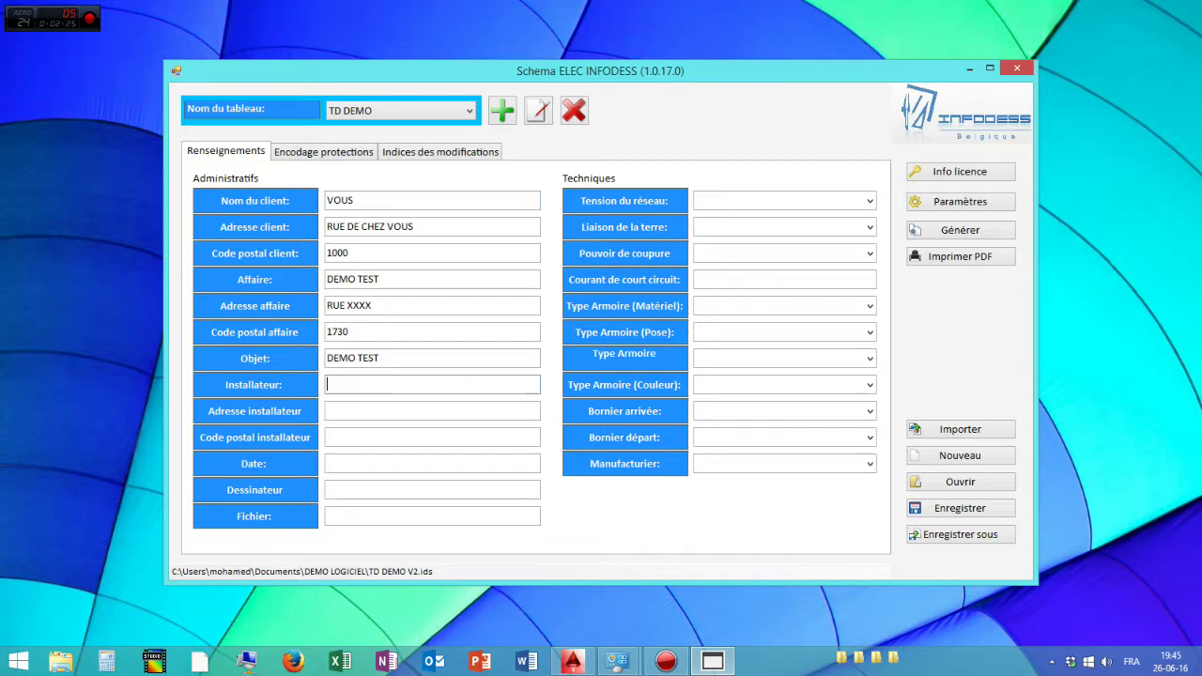
text(VOUS)
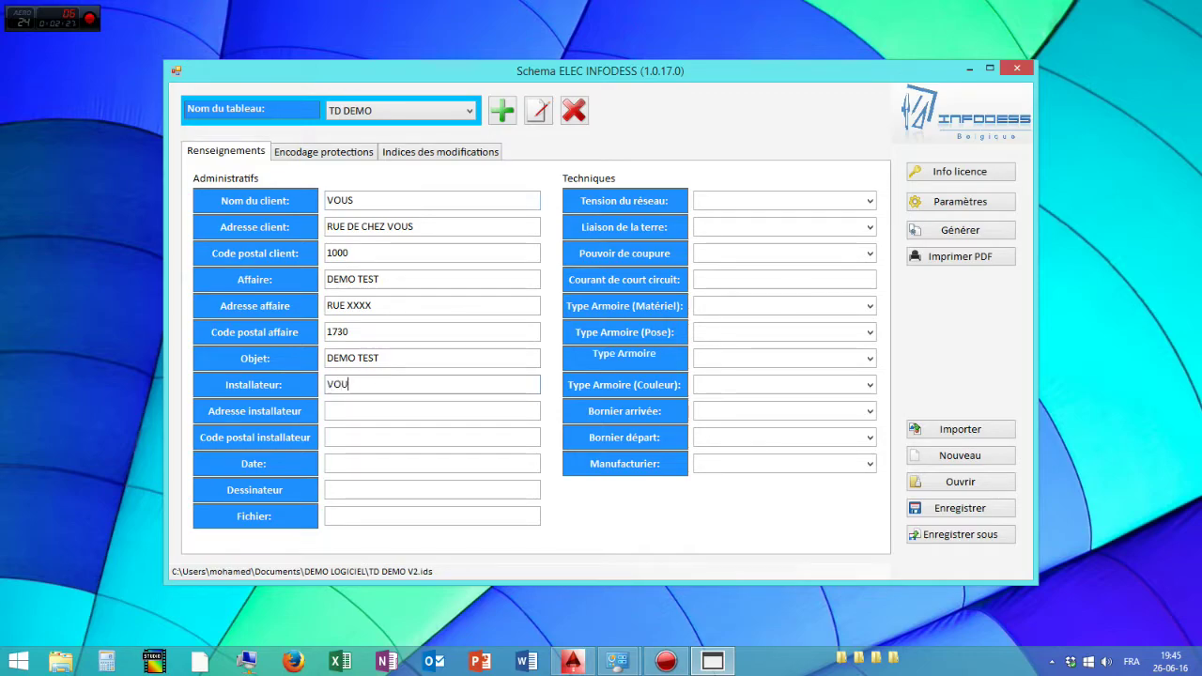
click(432, 411)
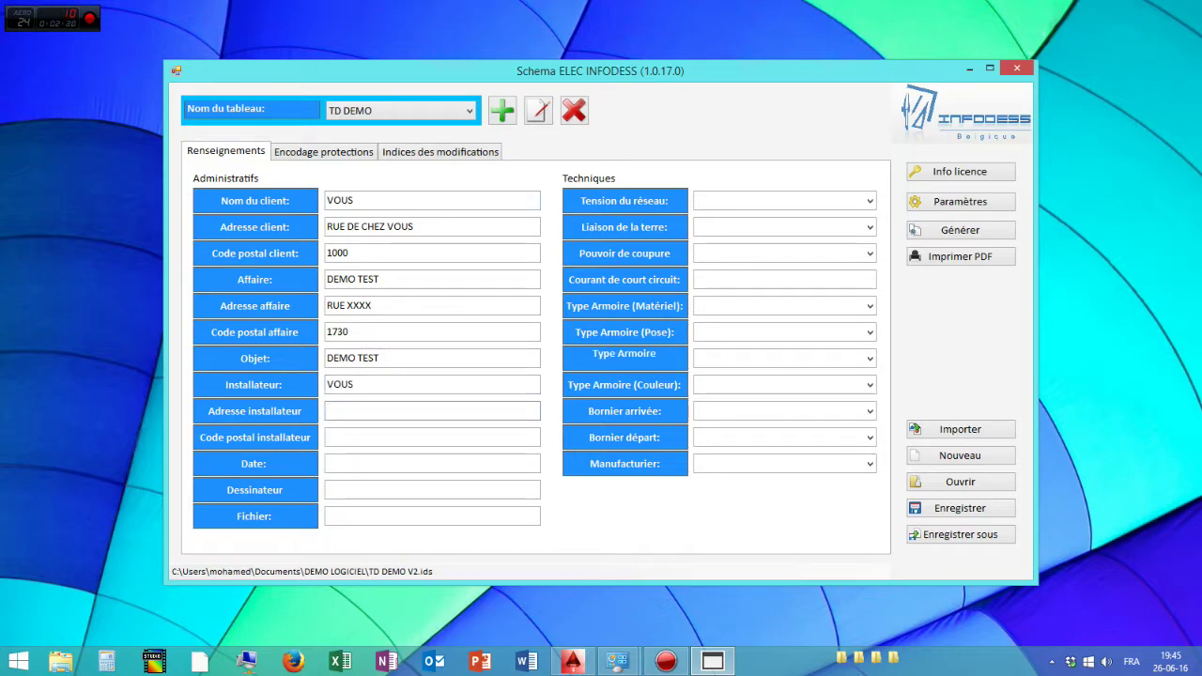
text(CC)
key(BackSpace)
text(XXX)
click(329, 437)
text(14)
key(BackSpace)
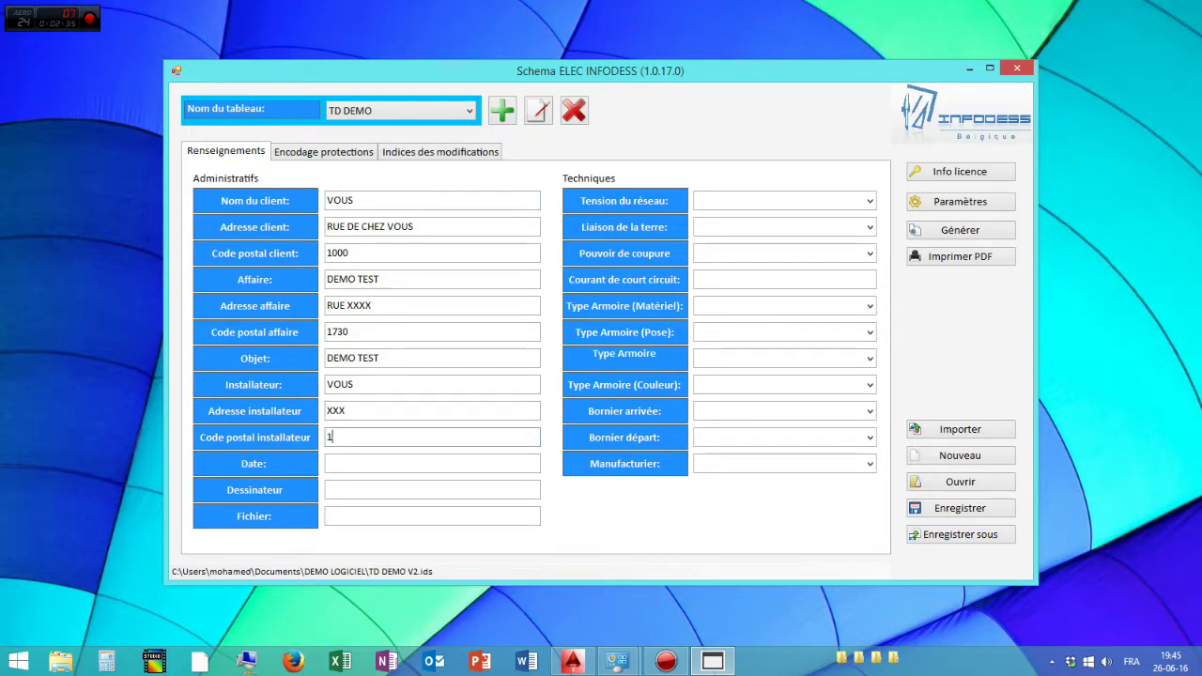
text(050)
Set the date to 26/06/2016, enter the draftsman's name, and set the file title to "UNIFILAIRE TD DEMO"
click(328, 463)
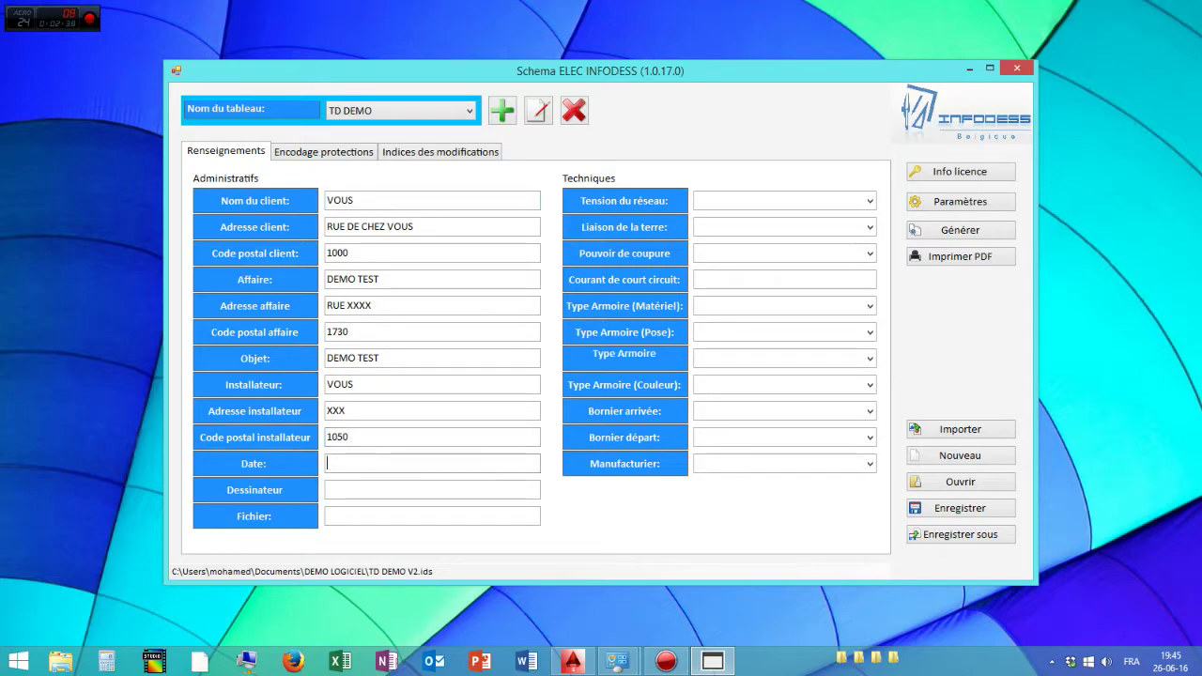
text(26/06/2016)
key(Tab)
text(MOI)
key(Tab)
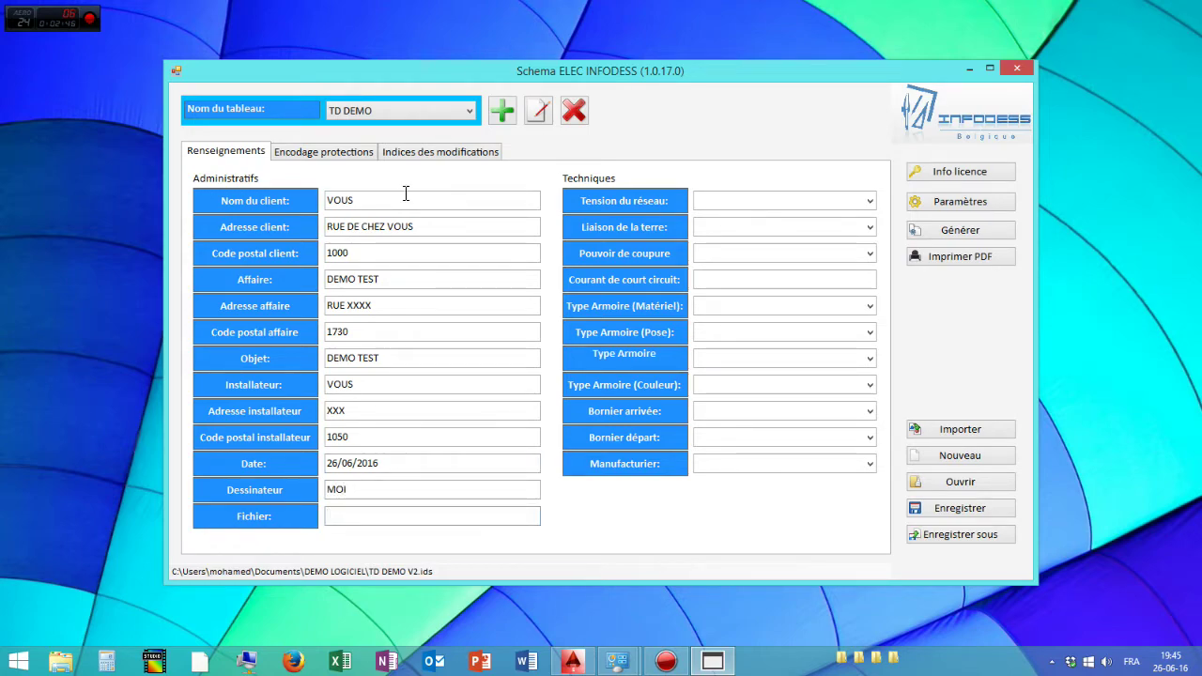
text(UNIFIL)
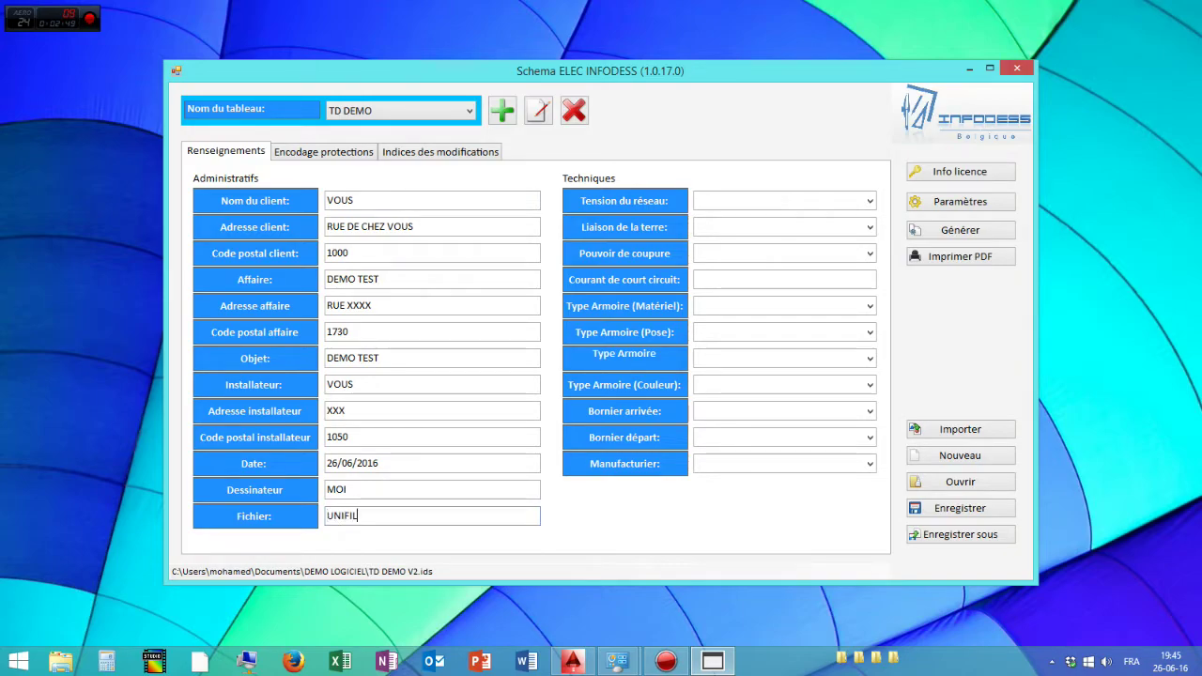
text(AIRE TD)
text( DE)
key(BackSpace)
text(DEMO)
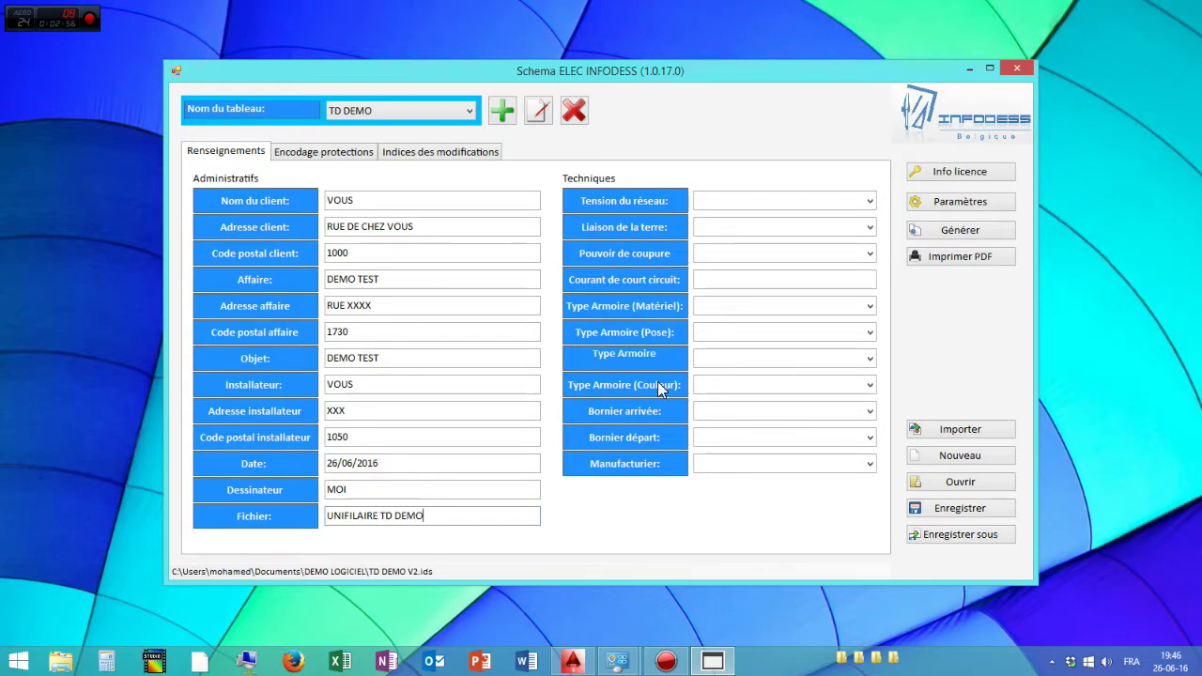
Set the network voltage to 3x400V, earthing to TNC, breaking capacity to 36 kA and short-circuit current to 30kA
click(870, 201)
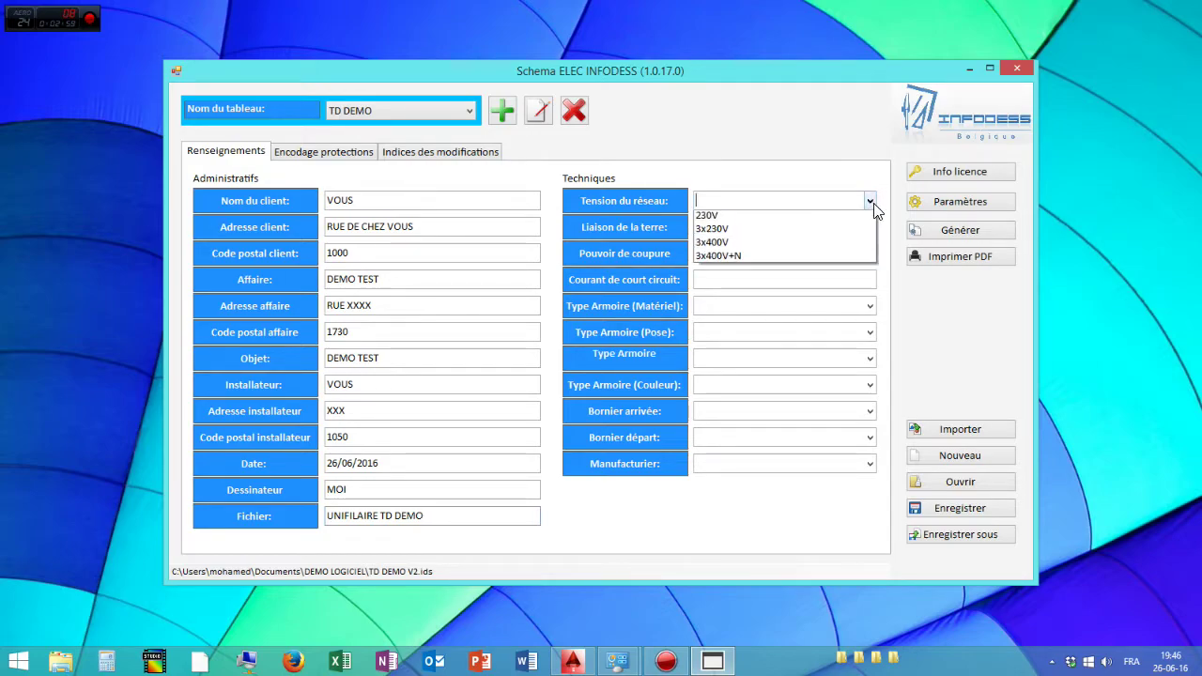
click(795, 243)
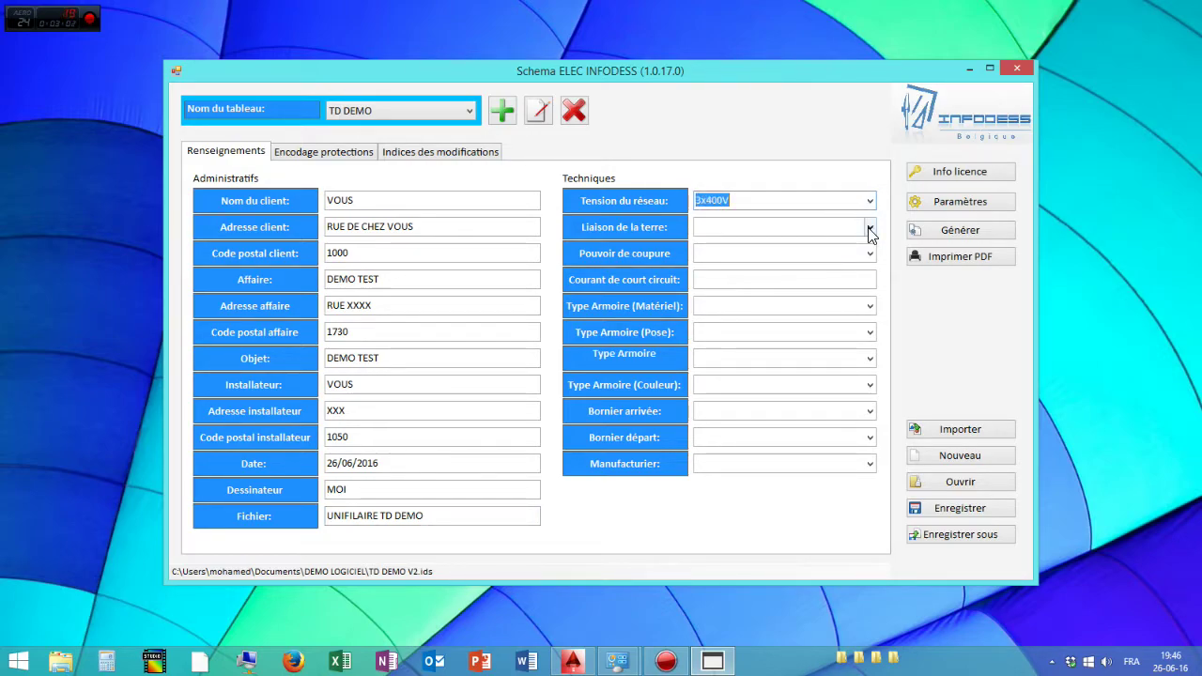
click(869, 227)
click(803, 257)
click(869, 254)
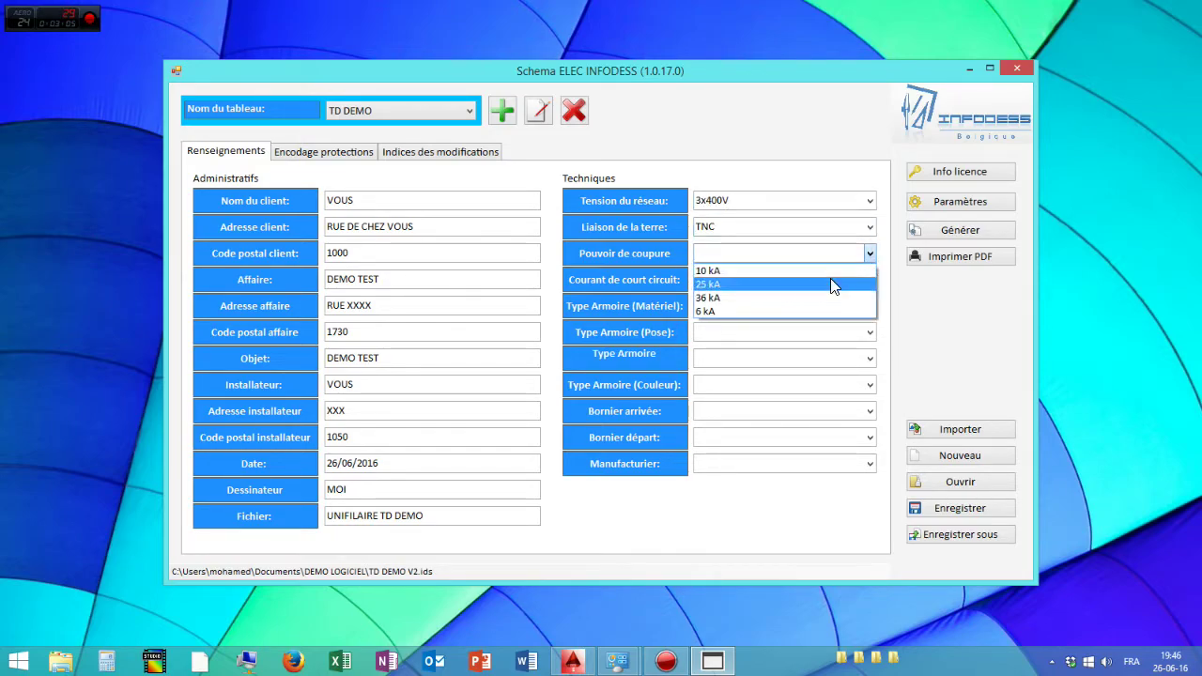
click(819, 299)
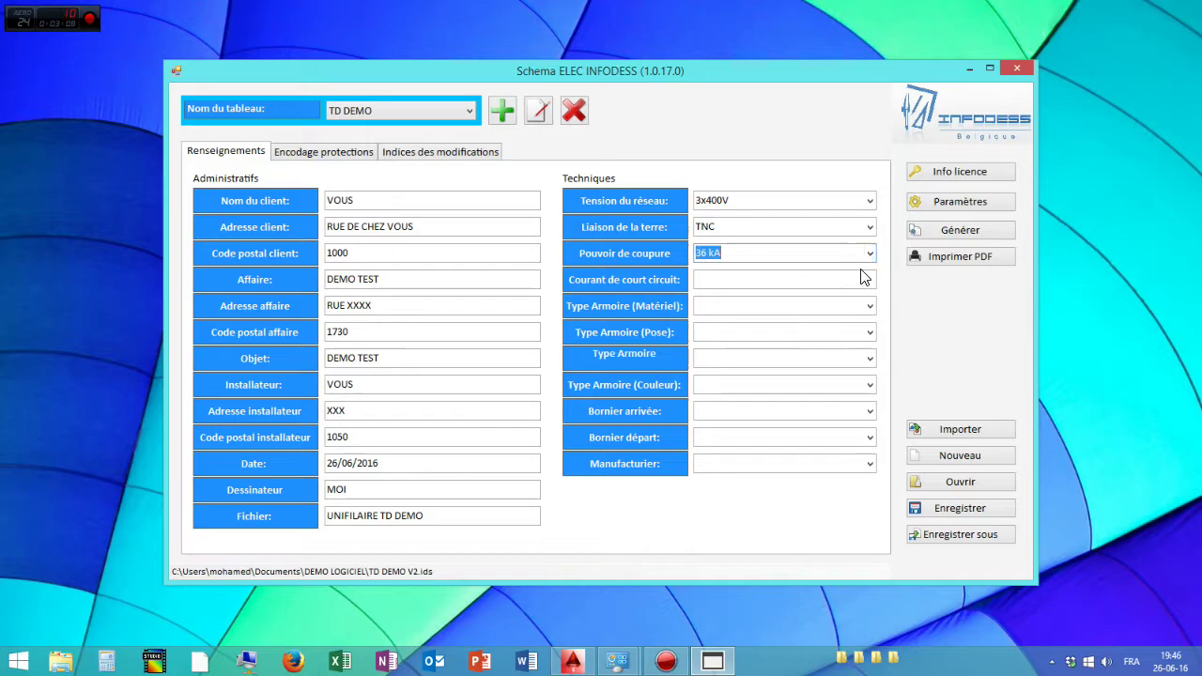
click(872, 278)
text(30kA)
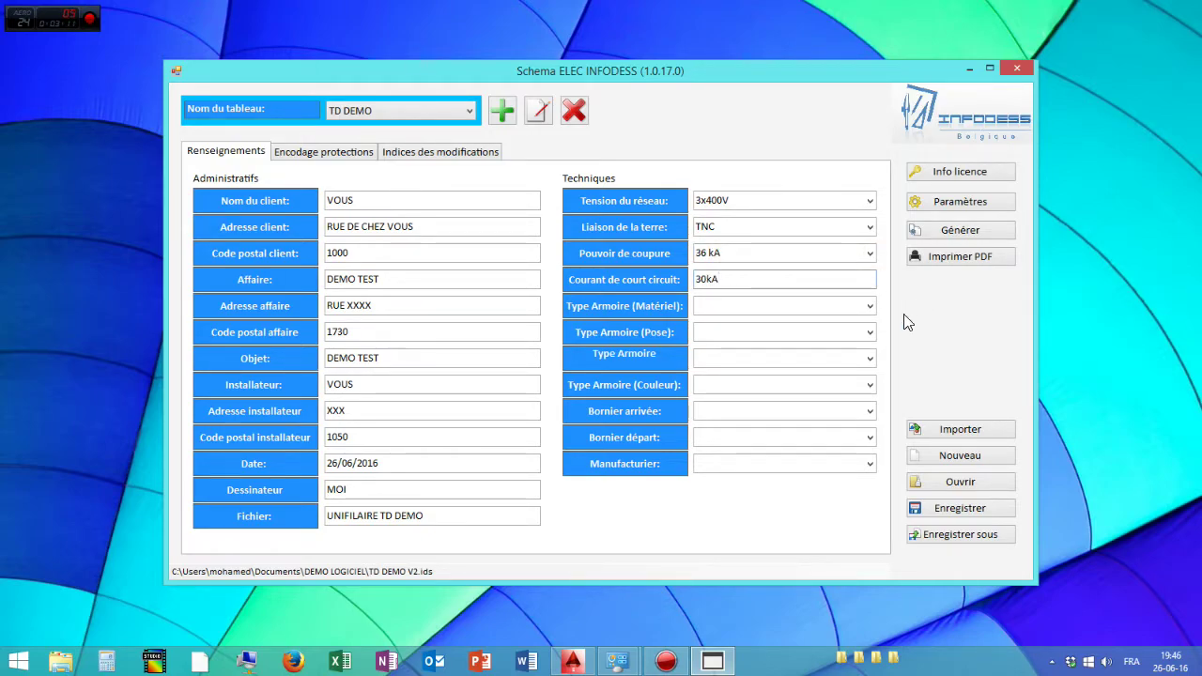
Define the cabinet with material METAL, mounting SUR SOL, protection rating IP 20 and colour RAL7032
click(871, 307)
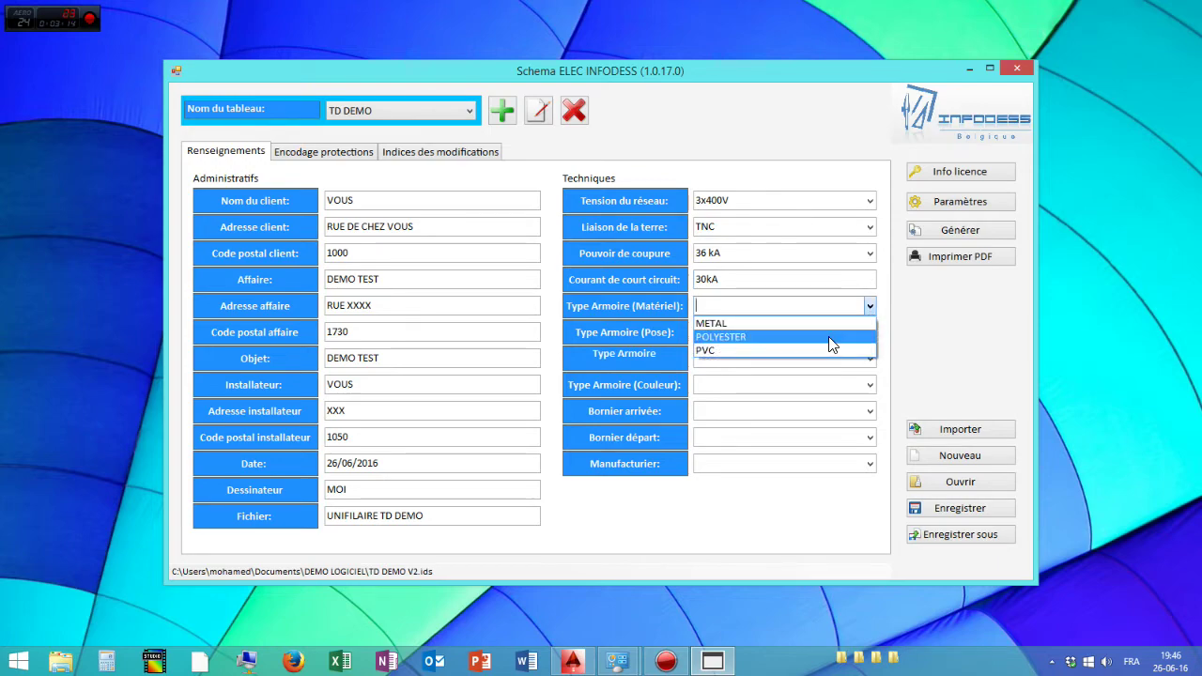
click(827, 323)
click(869, 332)
click(827, 363)
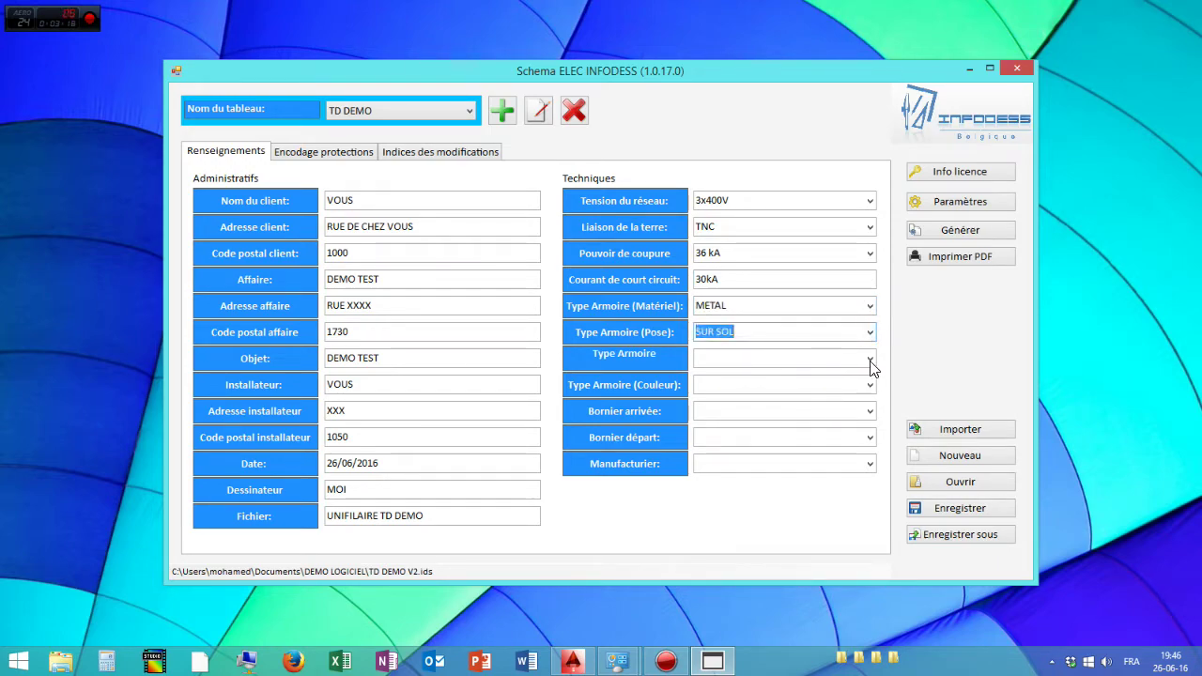
click(870, 359)
click(832, 377)
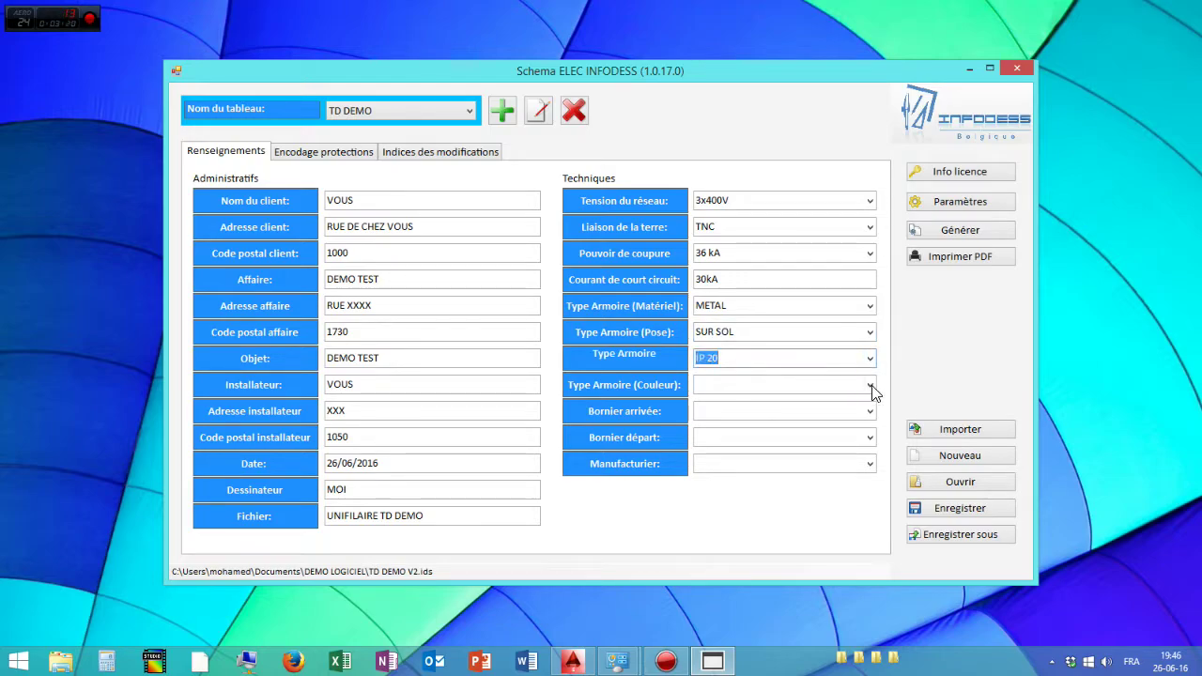
click(870, 385)
click(828, 442)
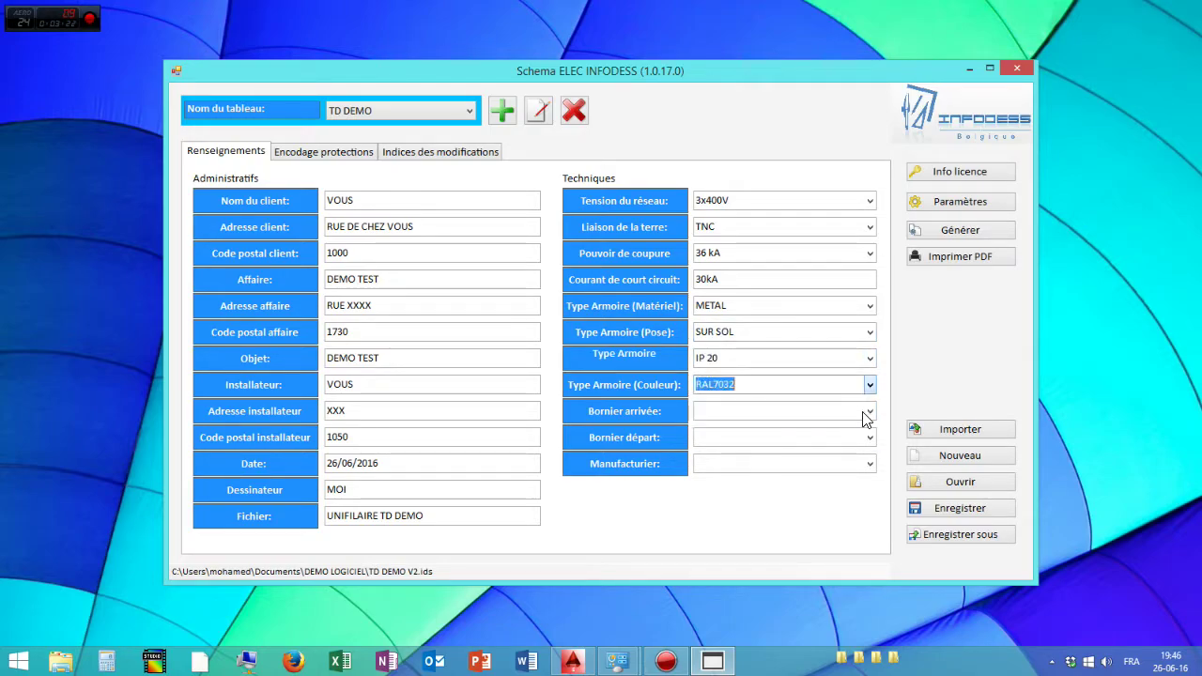
Set both the incoming and outgoing terminal blocks (Bornier arrivée and Bornier départ) to HAUT
click(871, 413)
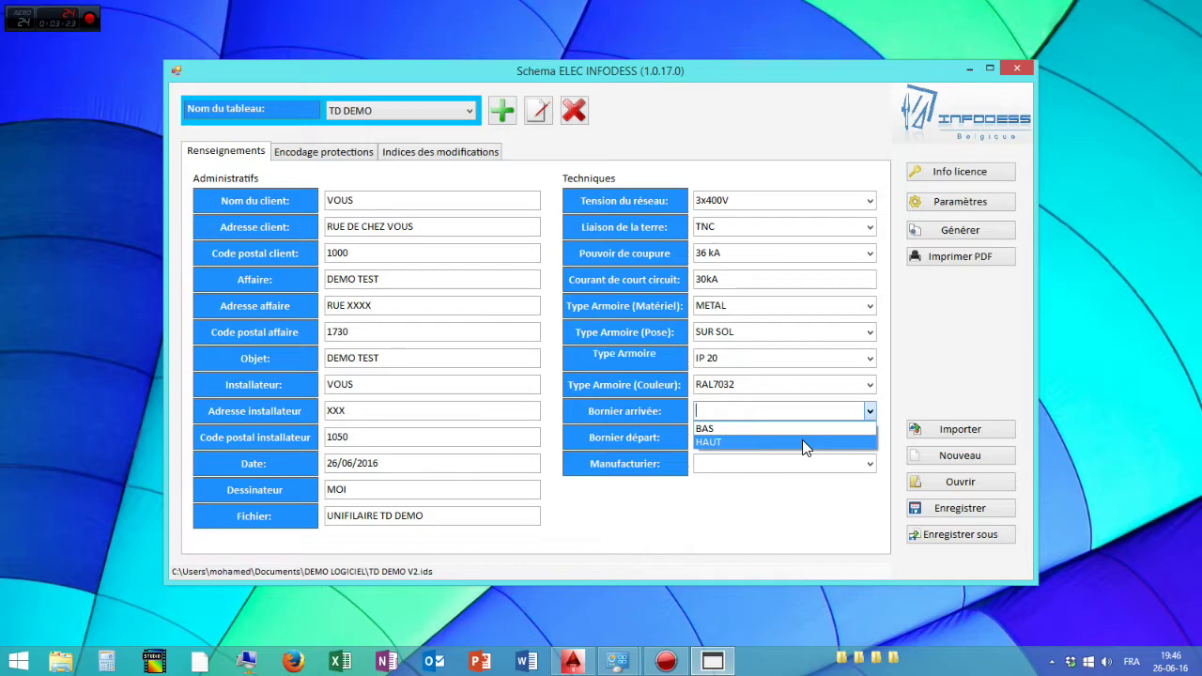
click(803, 439)
click(870, 357)
click(869, 360)
click(869, 437)
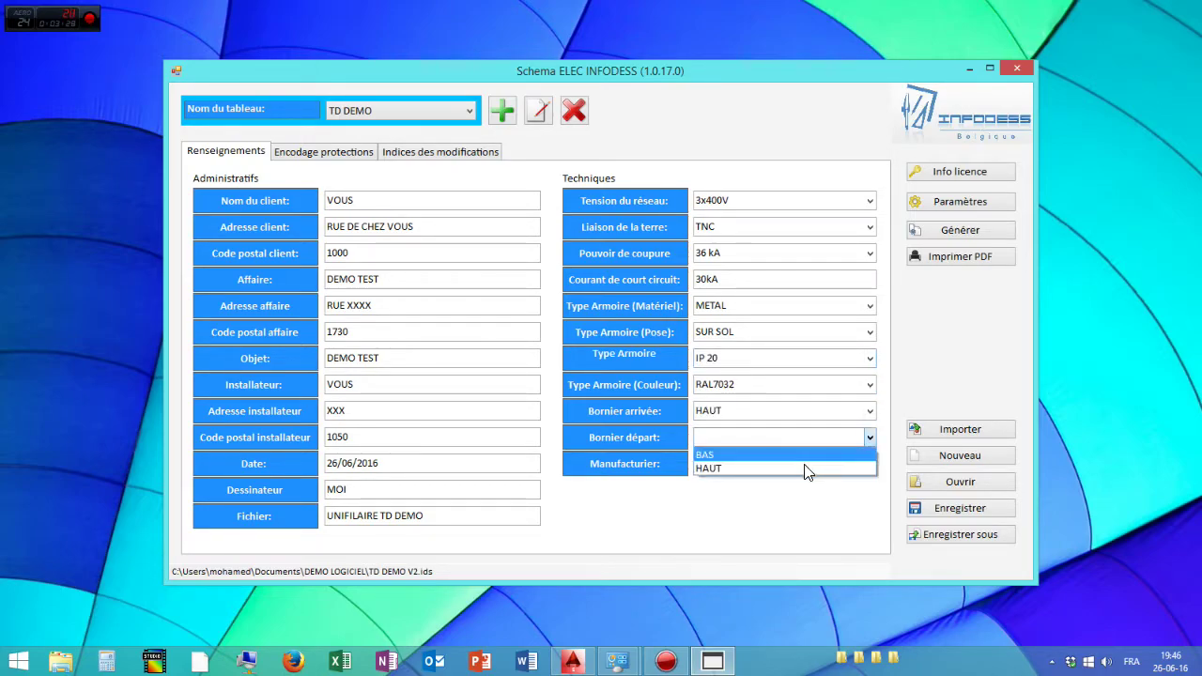
click(802, 467)
Choose SCHNEIDER as the manufacturer and save the project
click(868, 466)
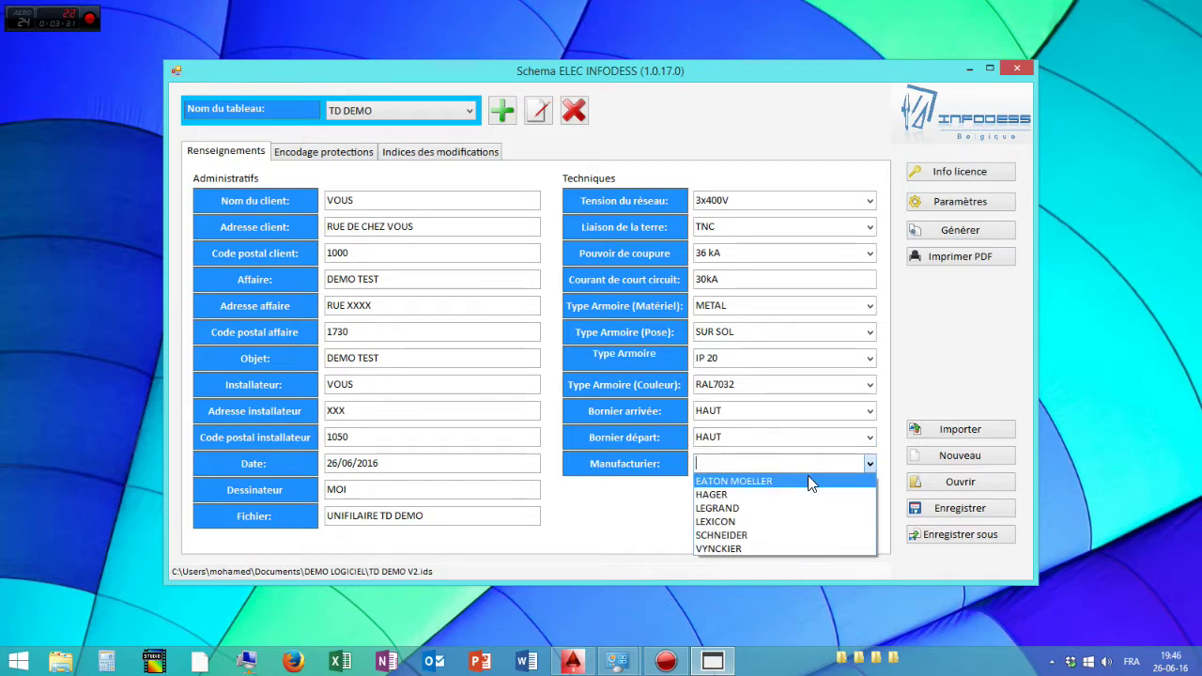
click(810, 534)
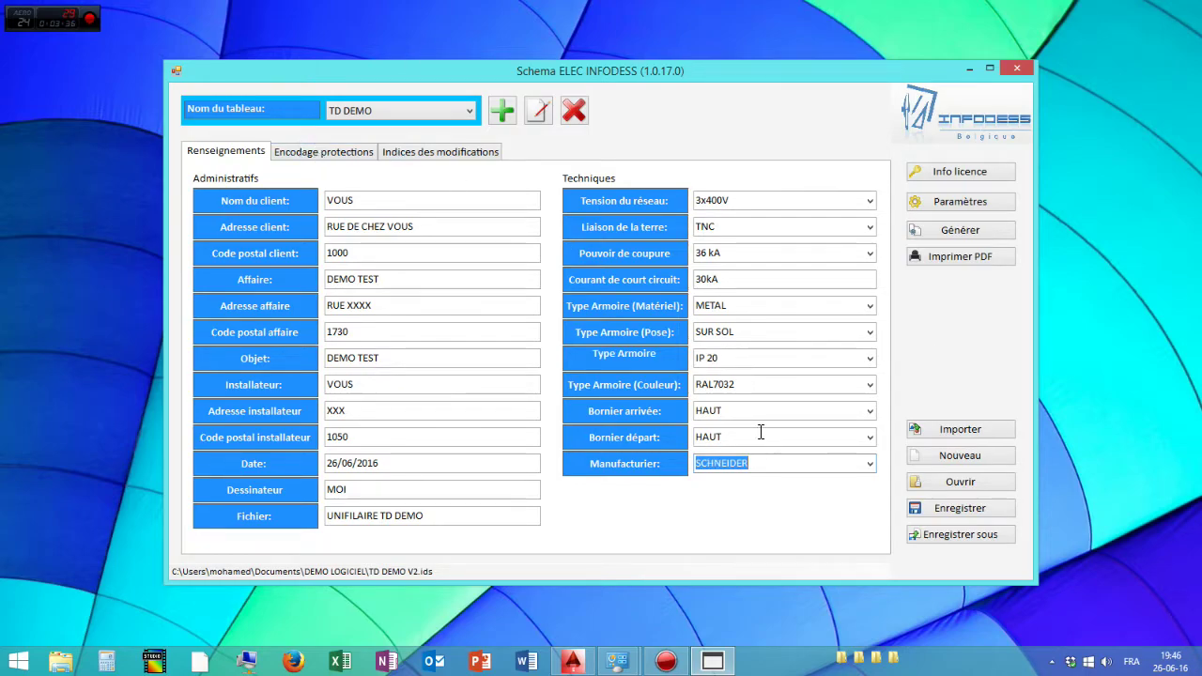
click(986, 508)
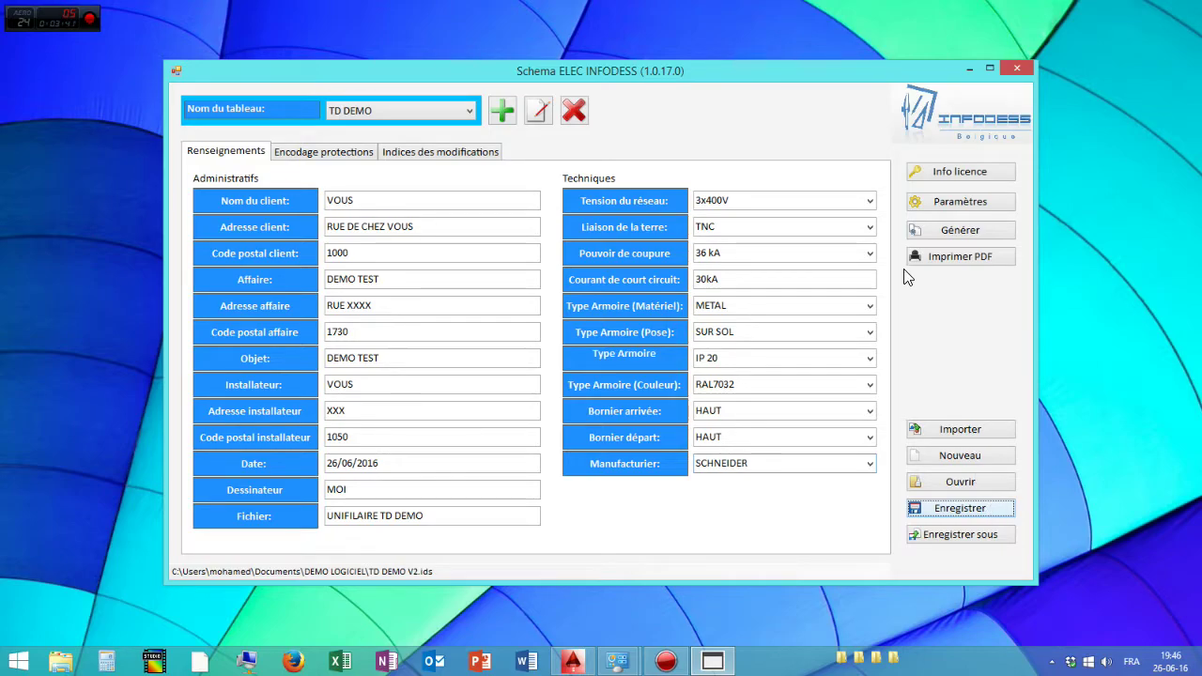
Add a head incomer protection of type Disjoncteur differentiel 4 poles, rated 1000A with a 300mA differential
click(357, 155)
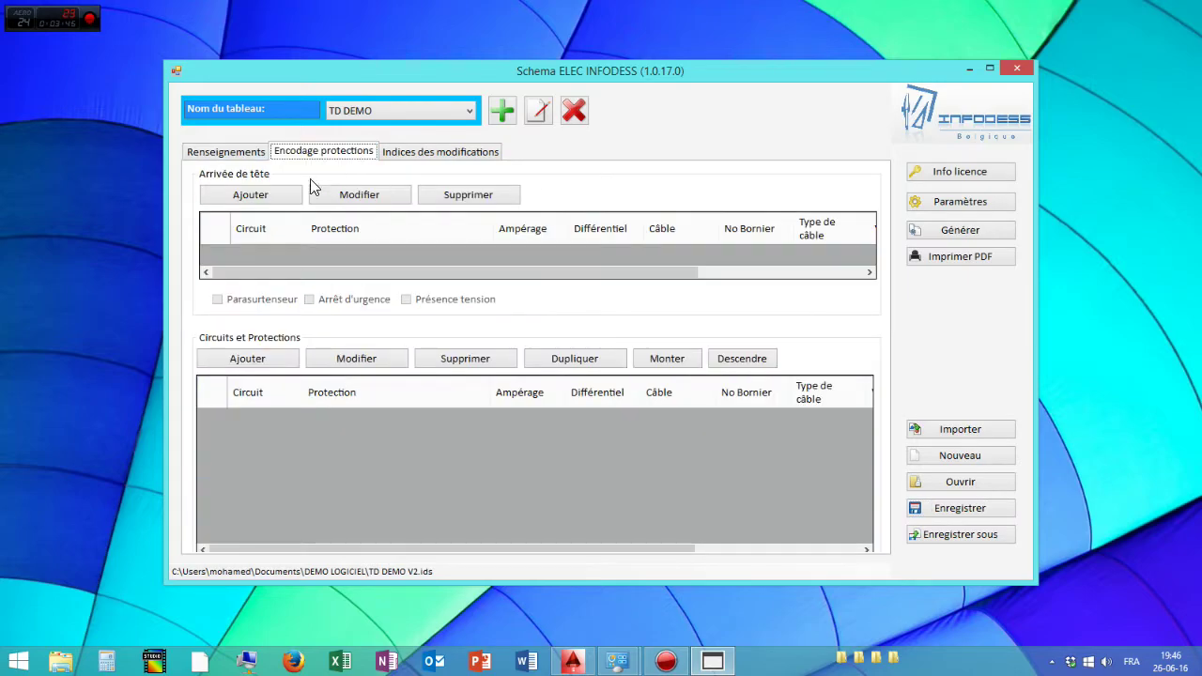
click(247, 194)
click(752, 216)
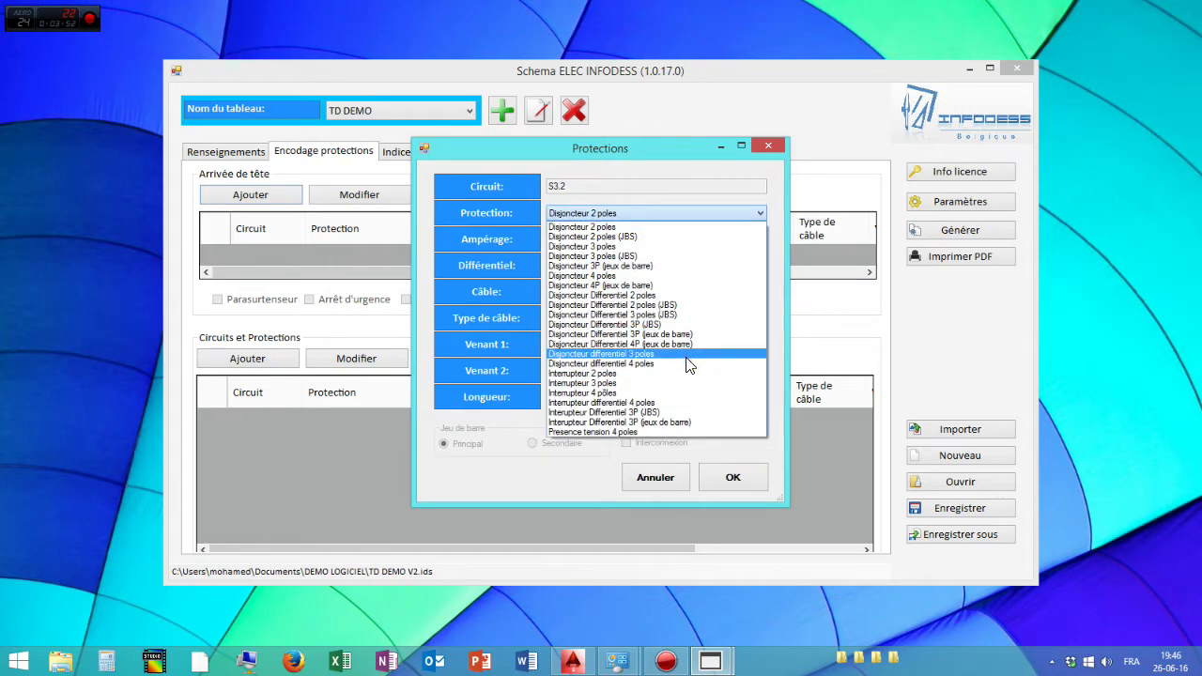
click(689, 364)
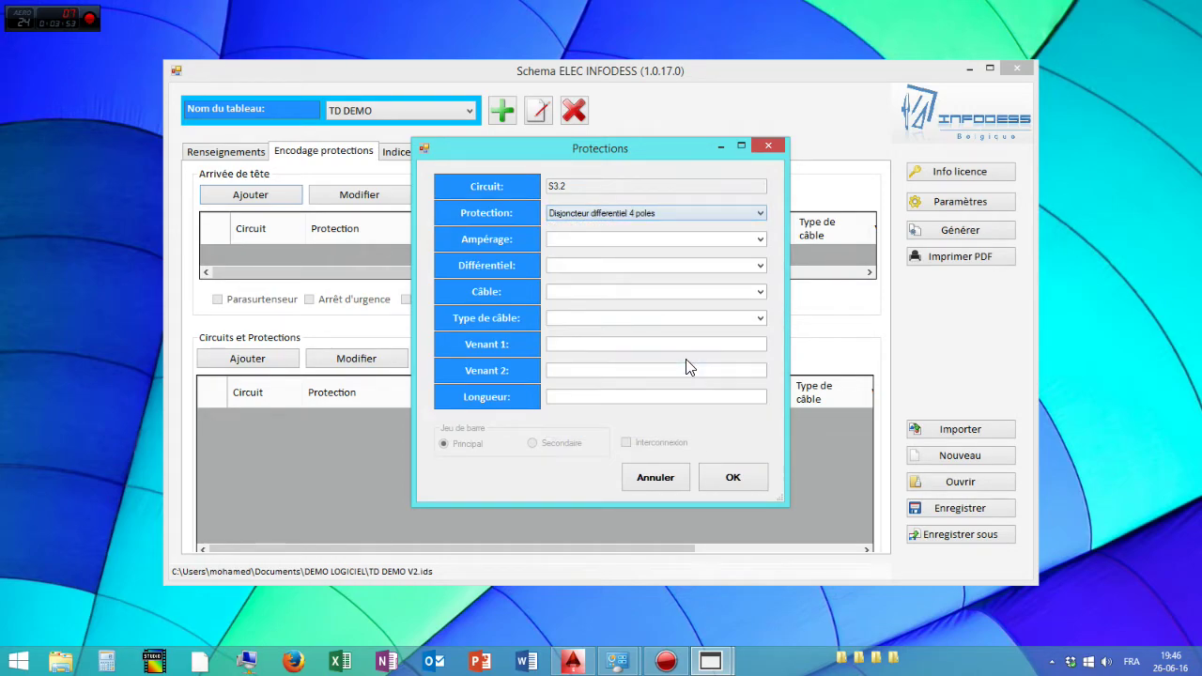
click(758, 241)
click(765, 252)
click(760, 266)
click(735, 277)
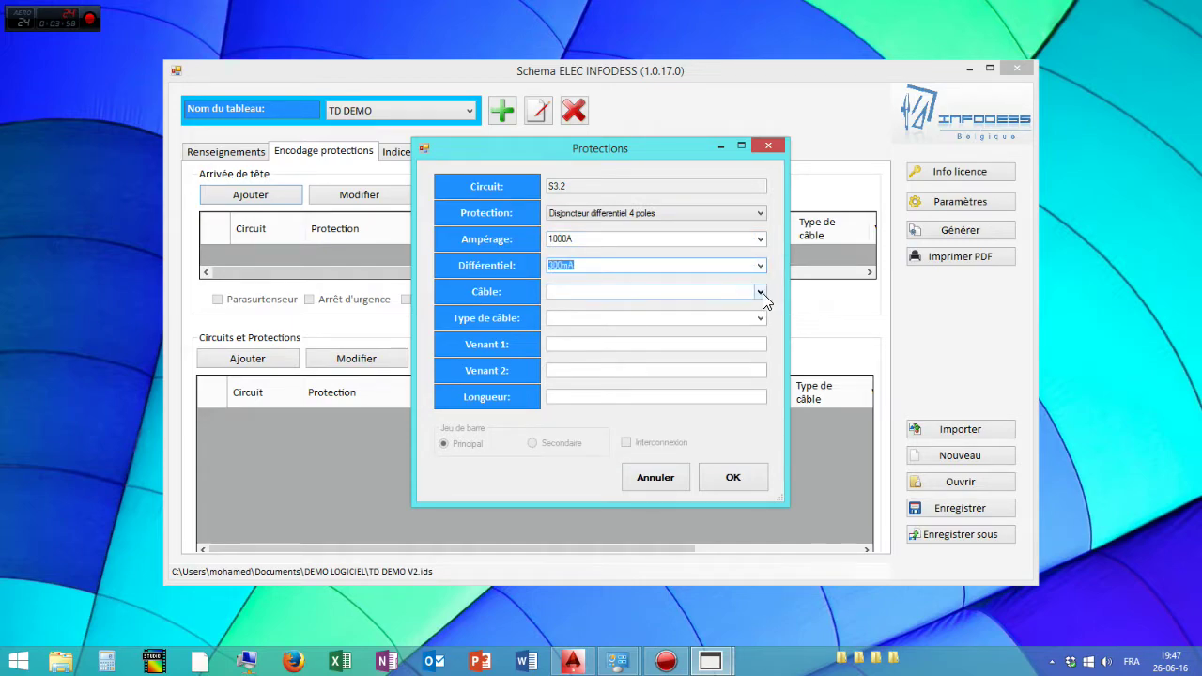
click(557, 264)
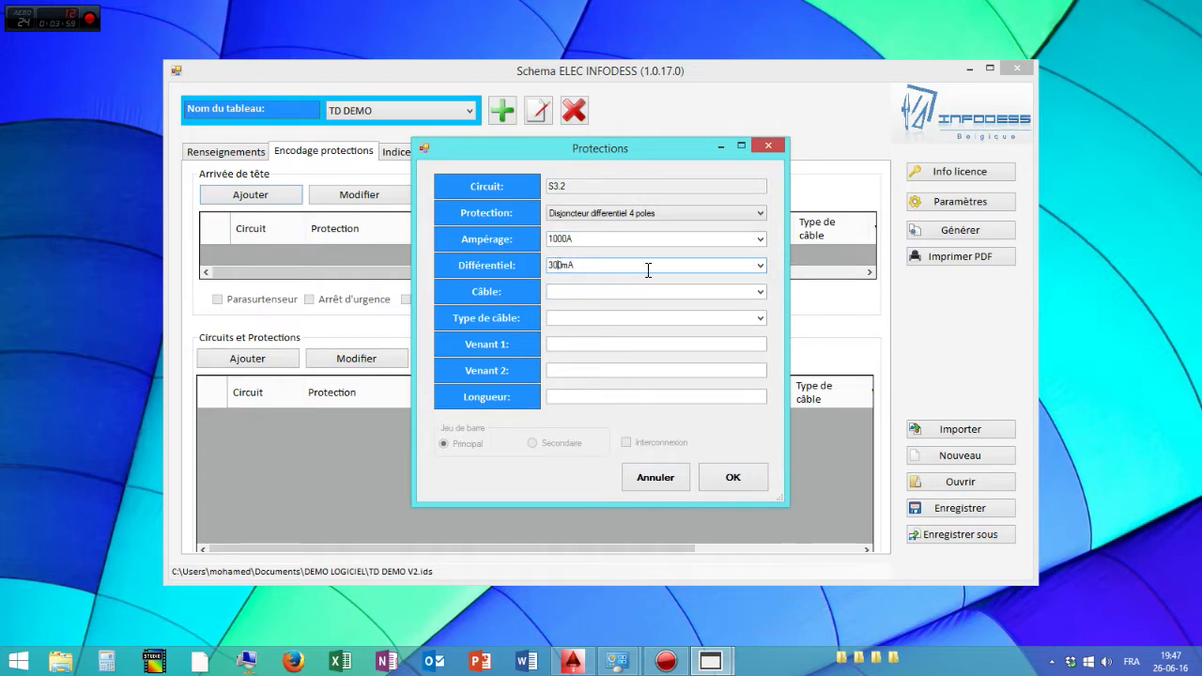
Set the incomer's cable to XVB and its cable type to 3x120²+70²
click(760, 293)
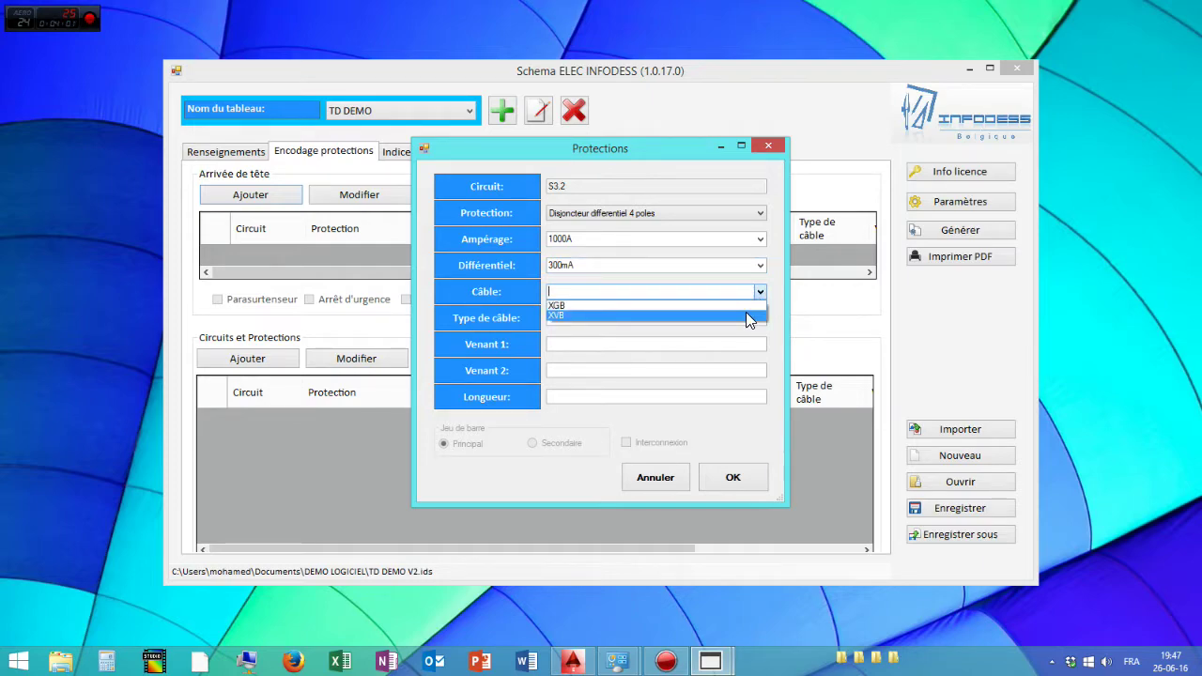
click(745, 310)
click(759, 318)
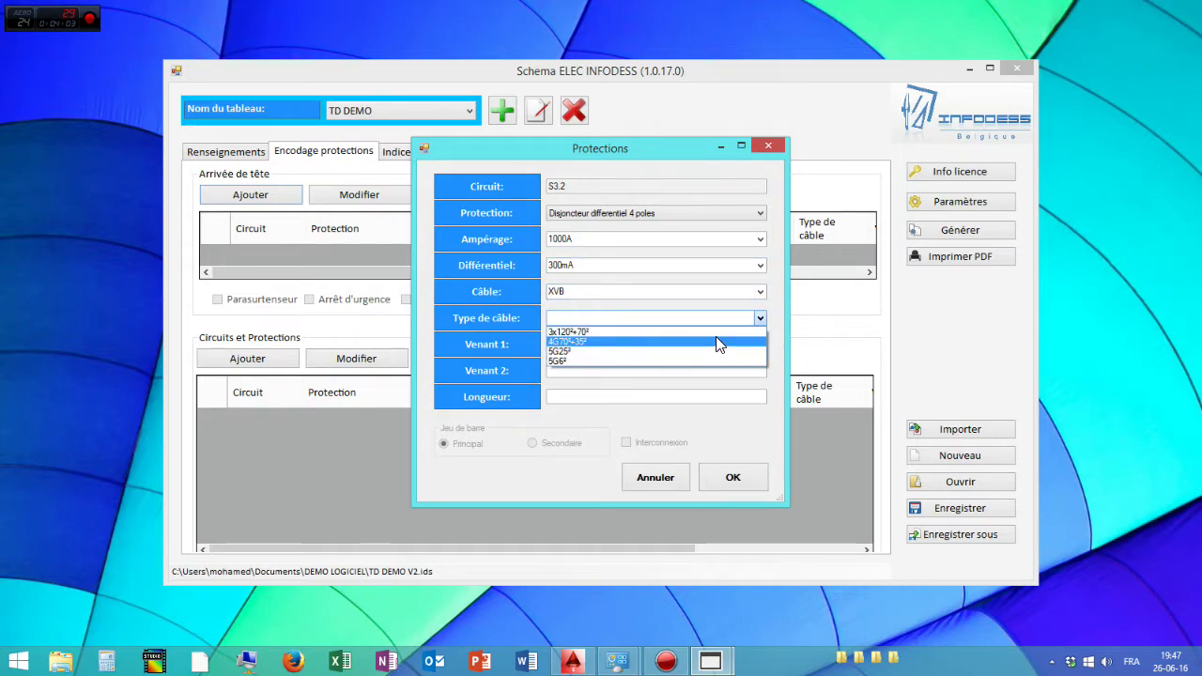
click(716, 331)
click(591, 317)
click(586, 240)
Enter the incomer's origin as "VENANT DE" and "BATIMENT XXX", set the length to 125, and confirm the protection
click(631, 341)
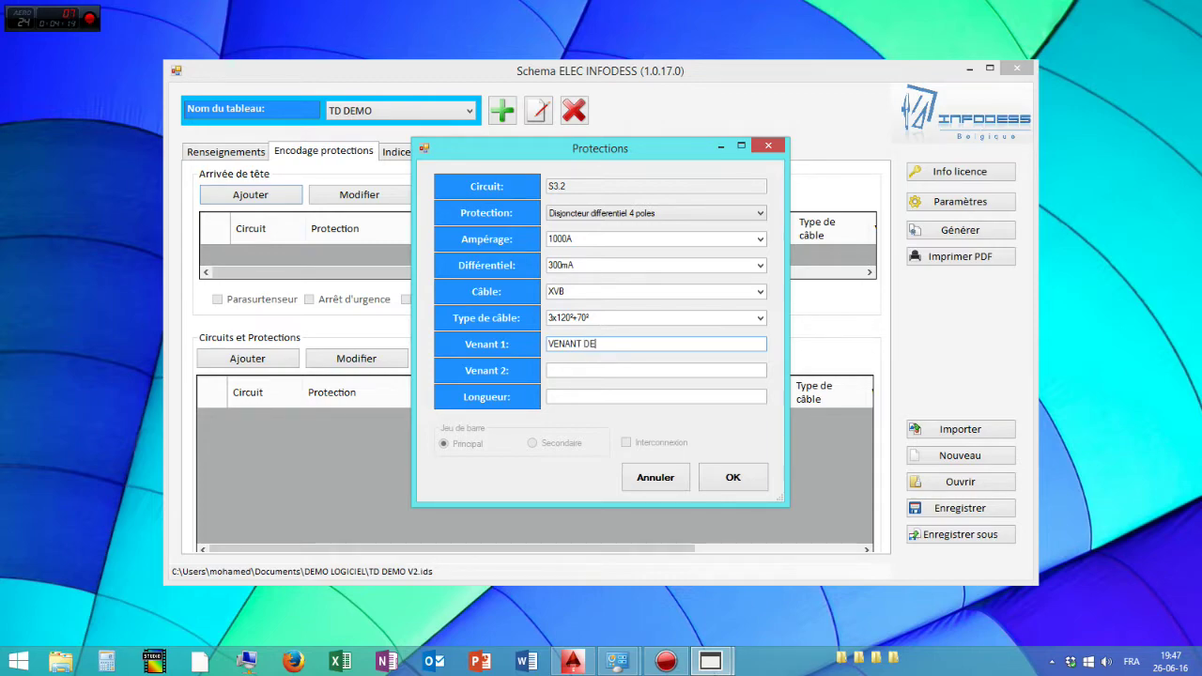
click(656, 370)
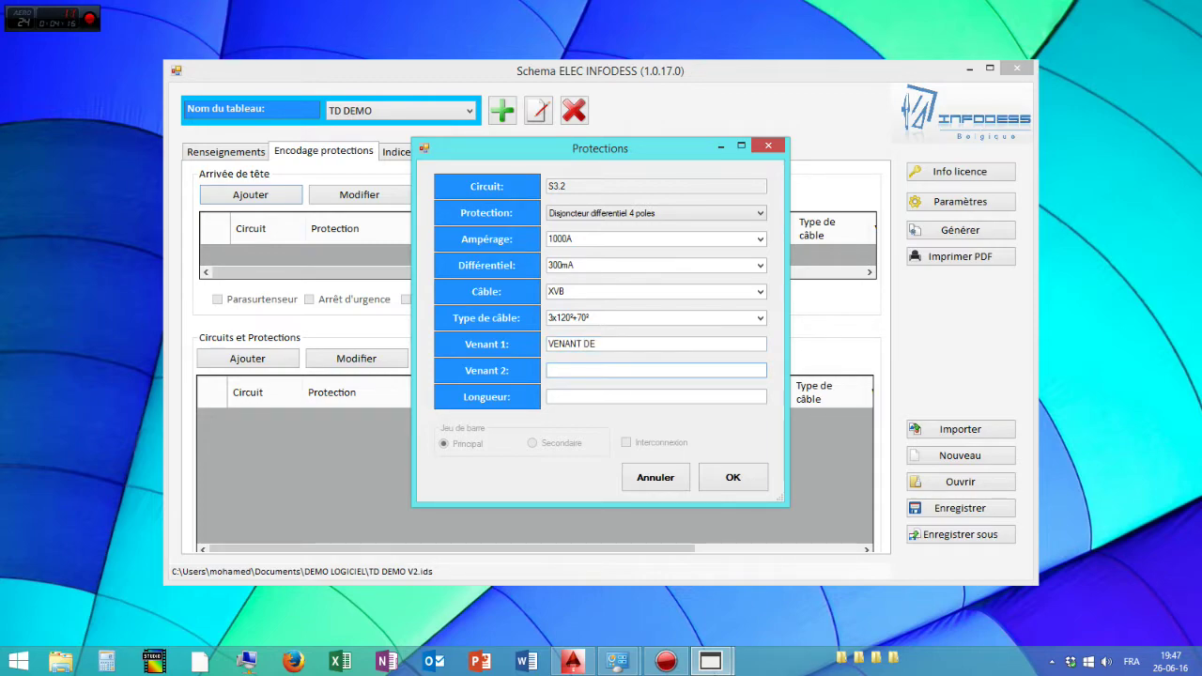
text(BATIMENT XXX)
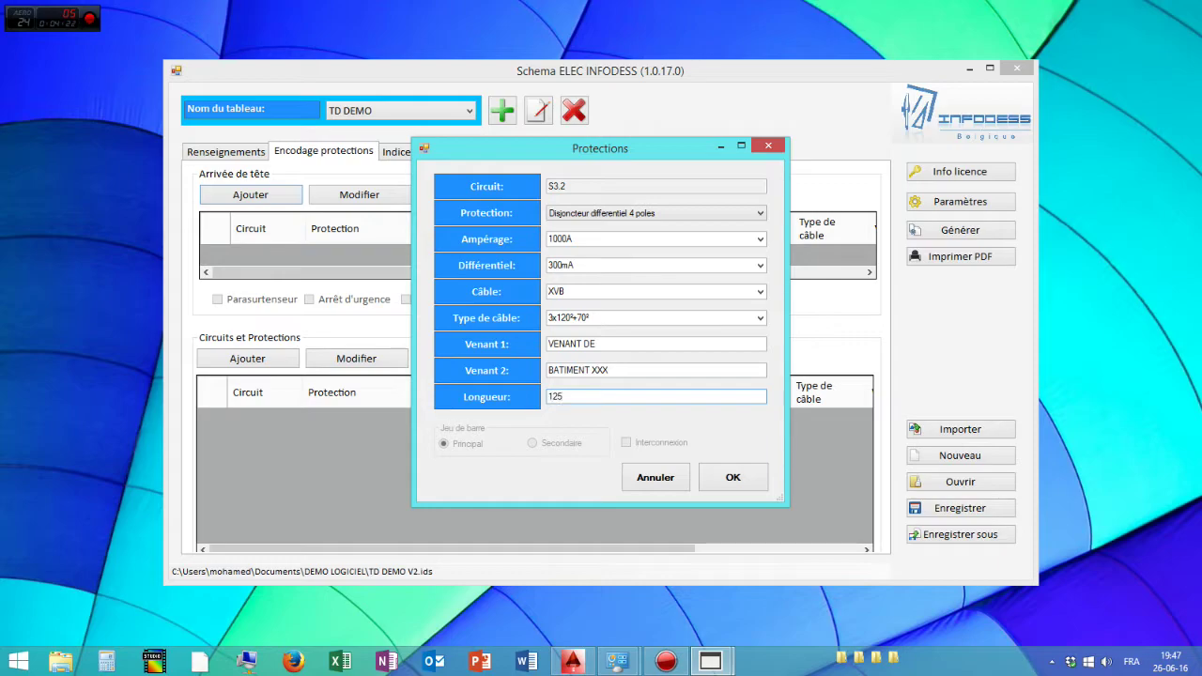
click(744, 469)
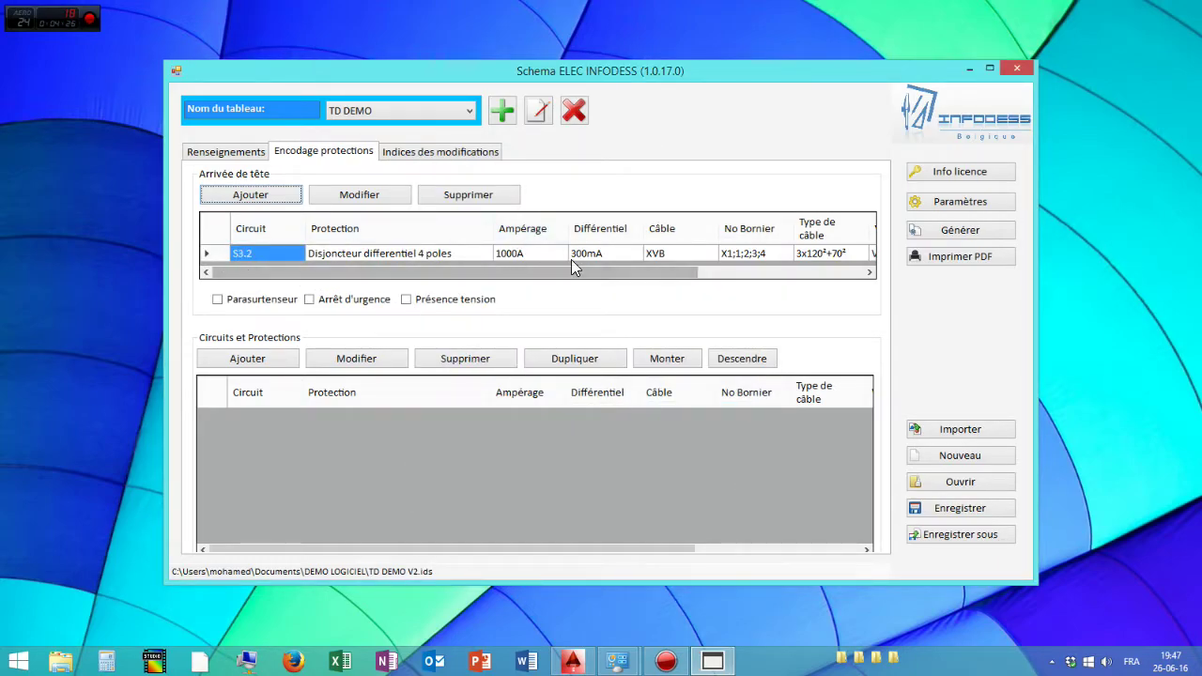
Enable the Parasurtenseur, Arrêt d'urgence and Présence tension options for the head incomer
click(269, 302)
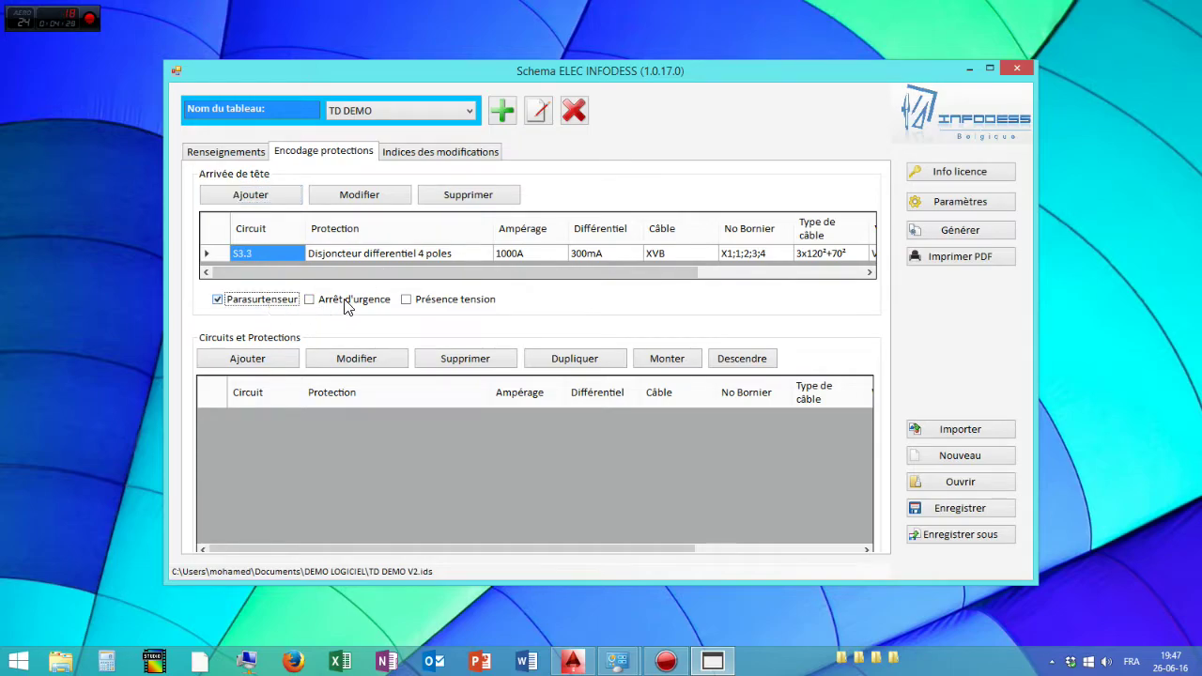
click(353, 303)
click(452, 302)
Add a circuit protection of type Disjoncteur 4 poles rated 400A under Circuits et Protections
click(259, 361)
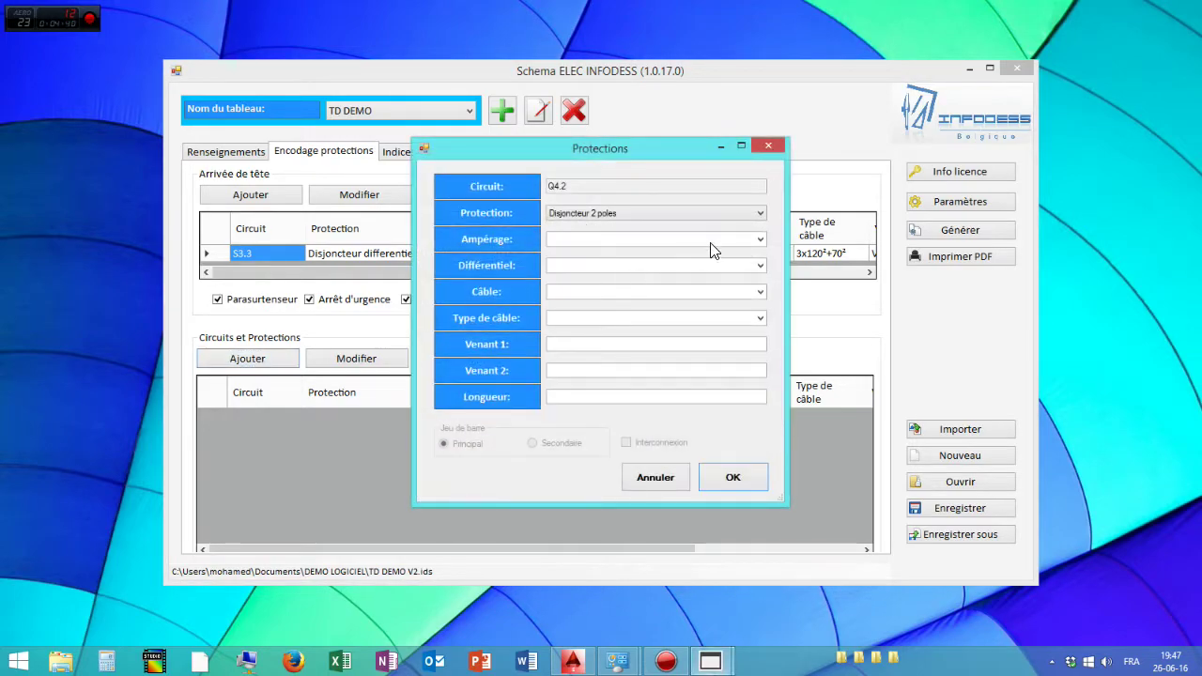
click(760, 214)
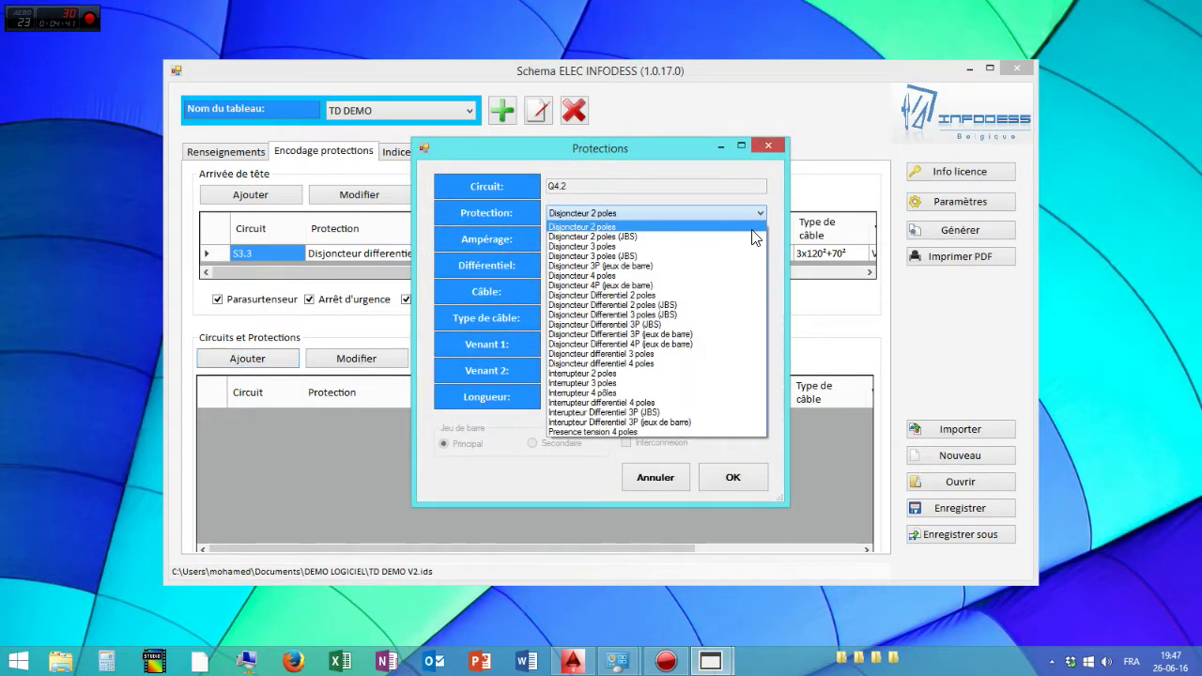
click(714, 277)
click(761, 240)
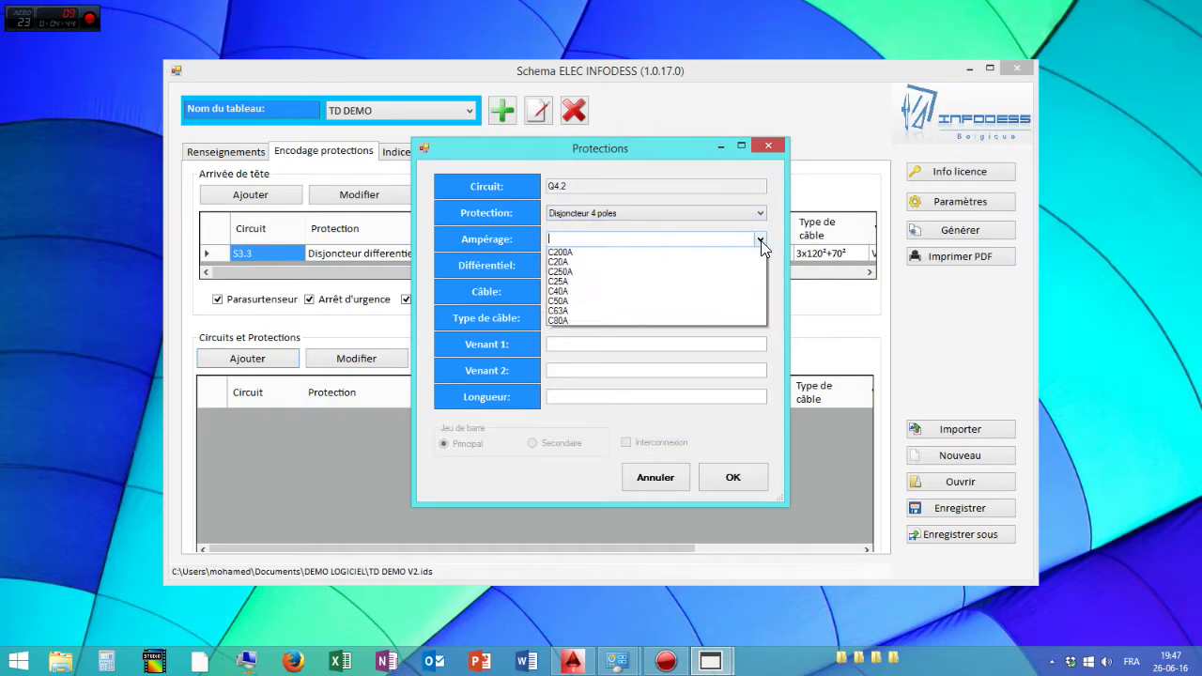
click(695, 282)
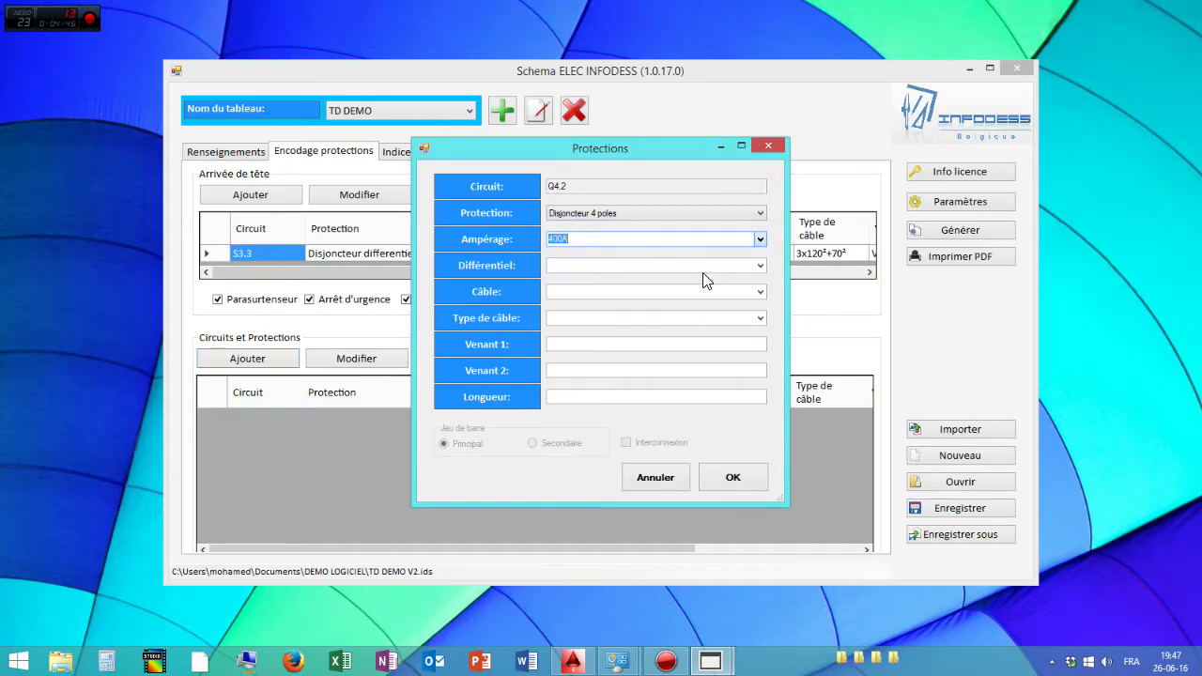
Leave the new circuit's differential blank and set its cable to XGB with cable type 4G70²+35²
click(759, 266)
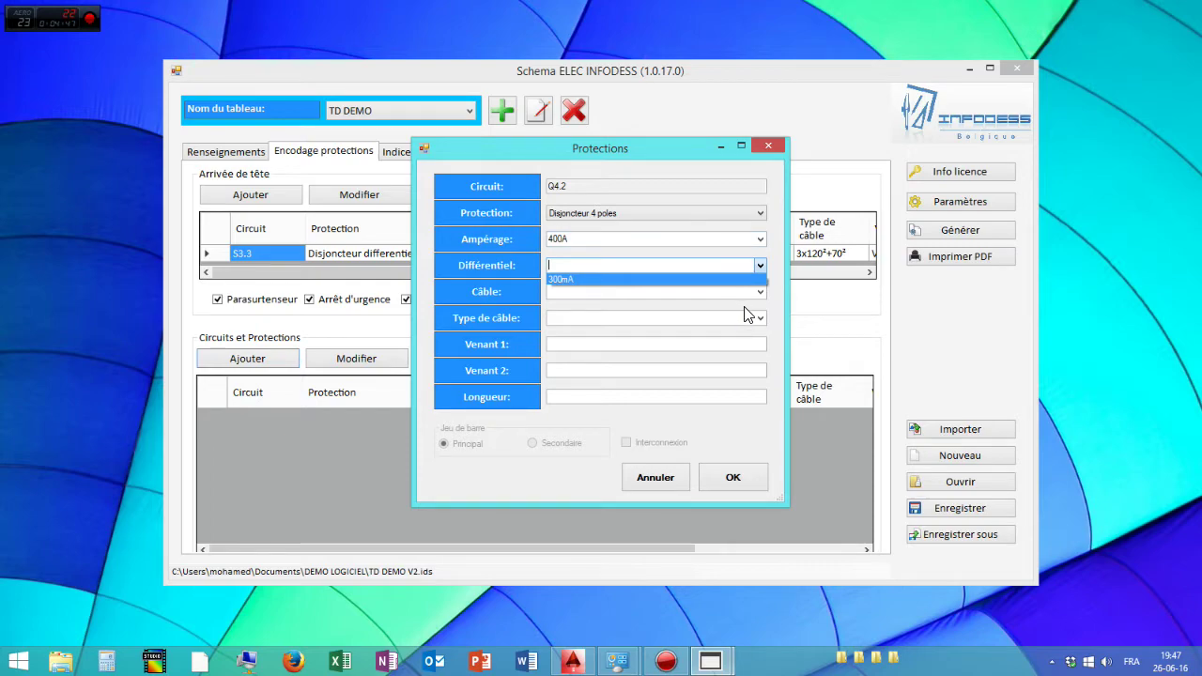
click(757, 295)
click(757, 295)
click(704, 306)
click(760, 318)
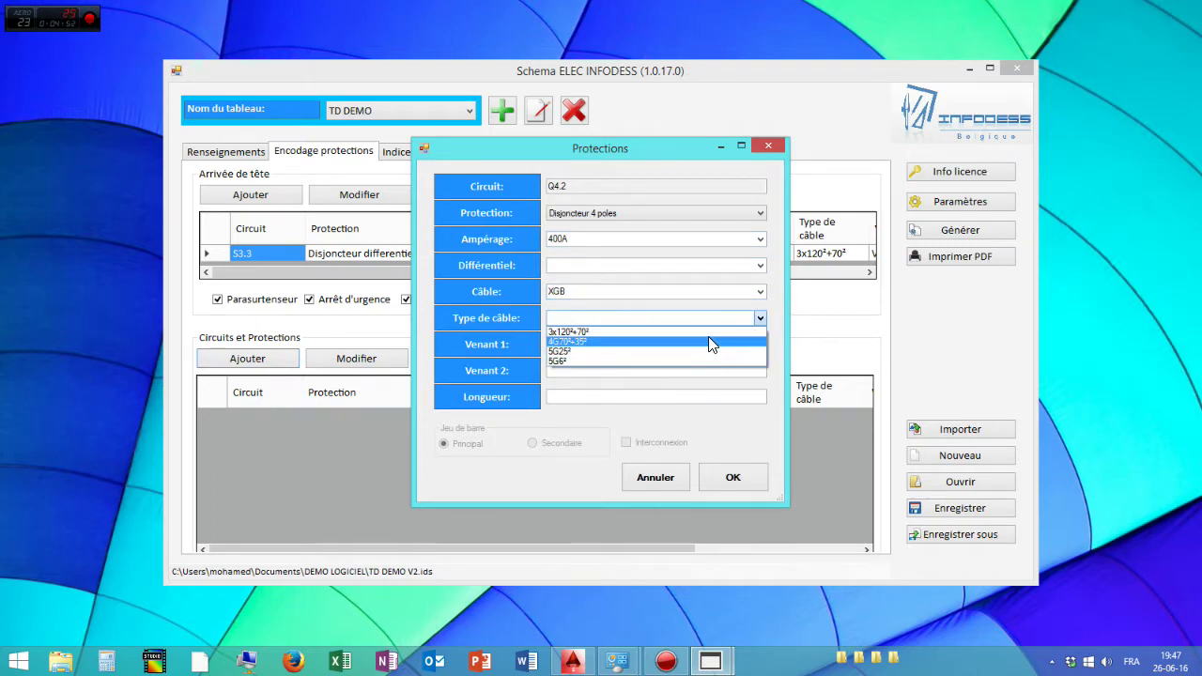
click(711, 341)
Enter CCCDCD and SFSFF as the circuit's Venant 1 and Venant 2, set the length to 50M, and confirm
click(755, 344)
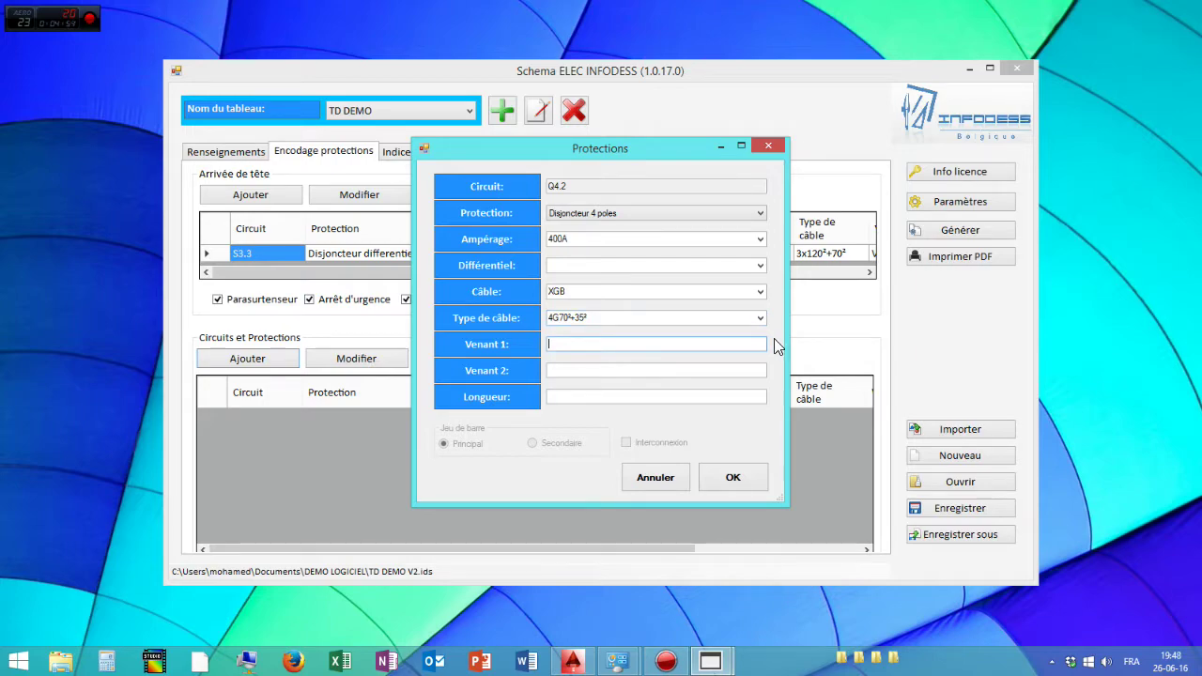
text(CCCDCD)
text(SFSFF)
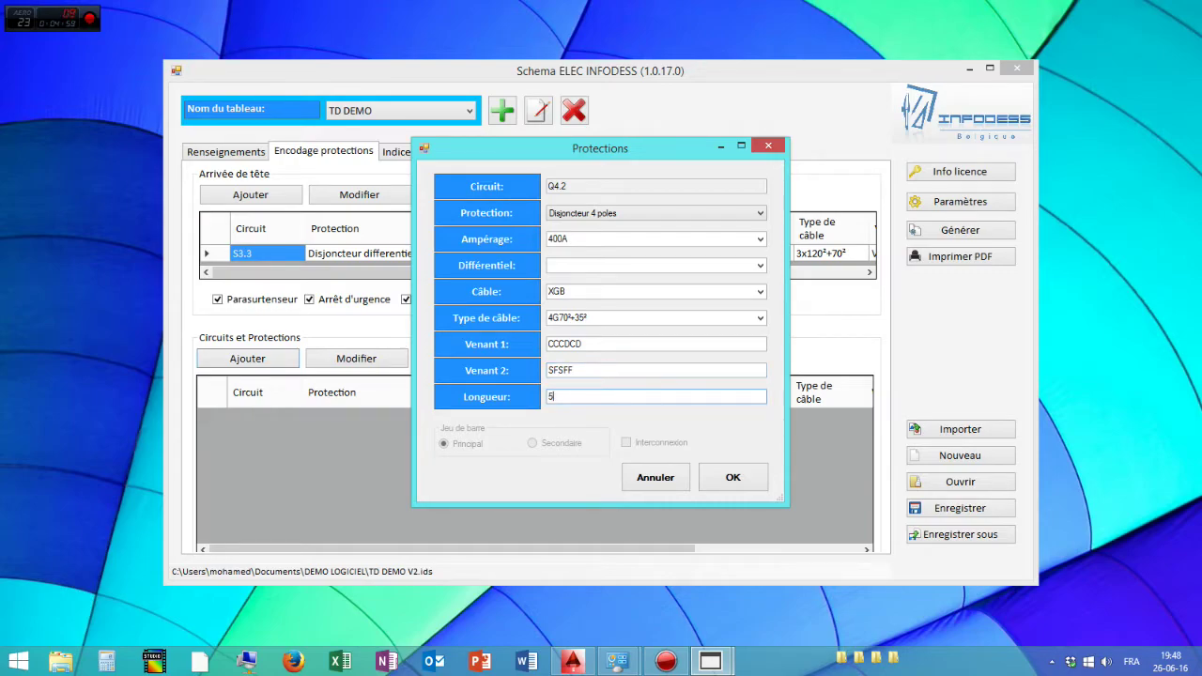
text(50M)
click(745, 479)
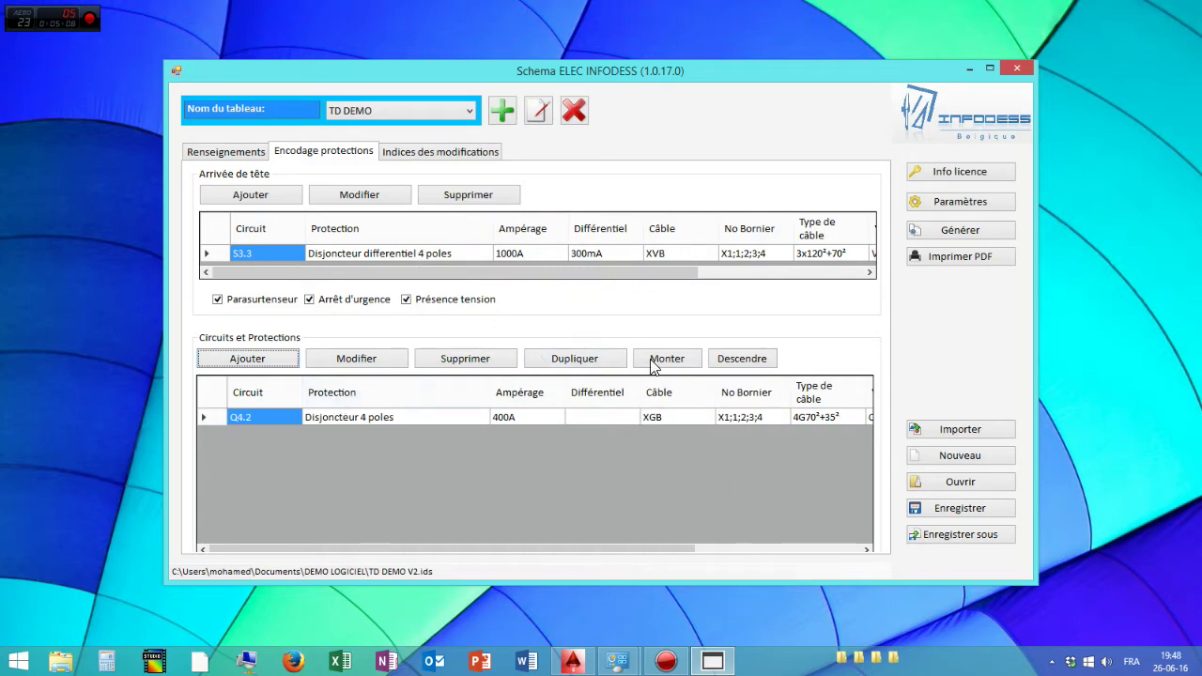
Duplicate the 400A four-pole circuit three times
click(582, 364)
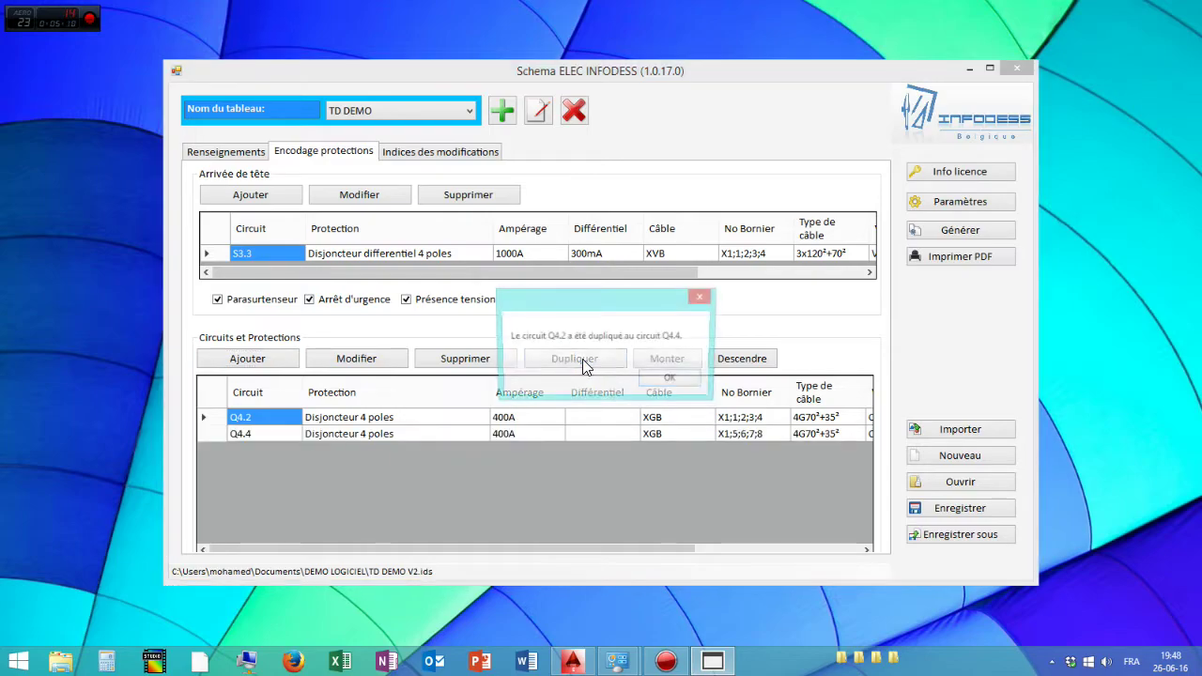
click(663, 378)
key(Return)
key(Return)
key(Return)
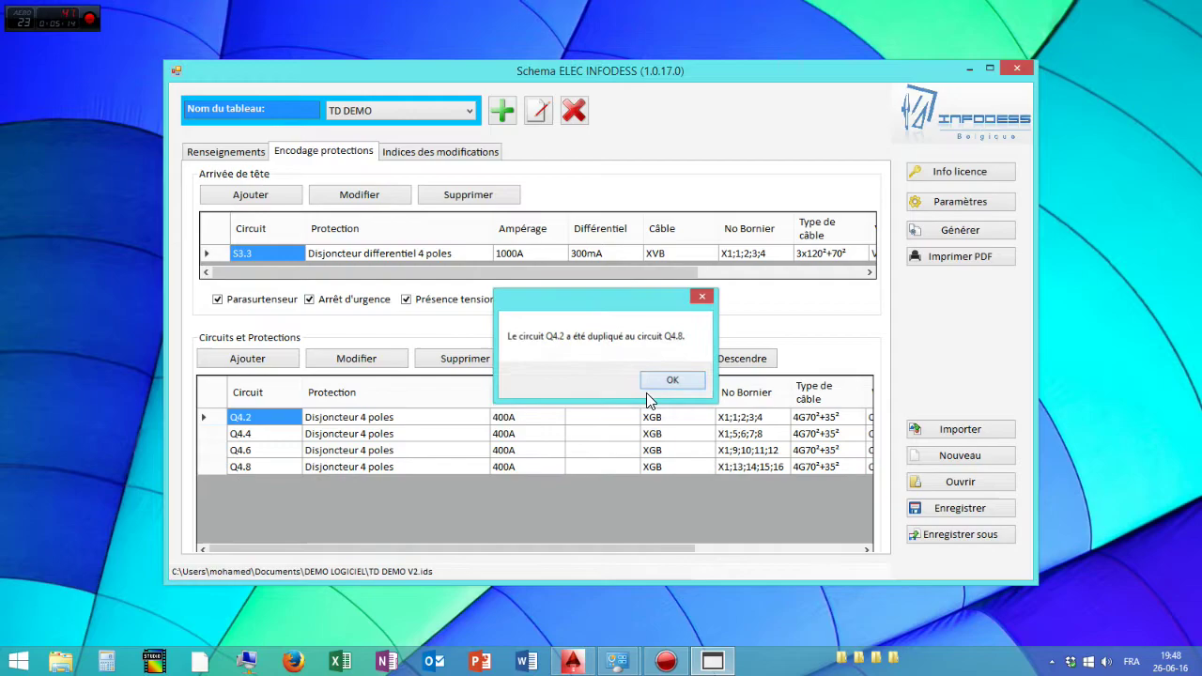
click(669, 380)
Edit the last duplicated circuit, setting its amperage to 200A and its cable type to 4G70²+70²
double_click(507, 464)
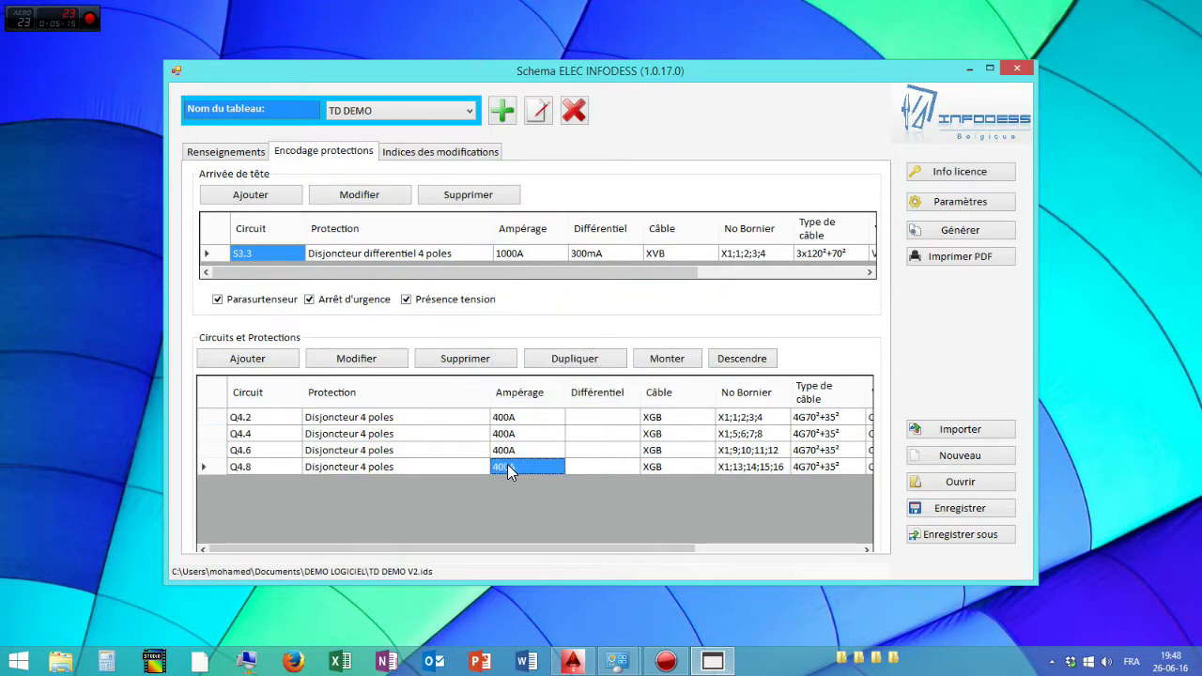
double_click(568, 238)
click(554, 238)
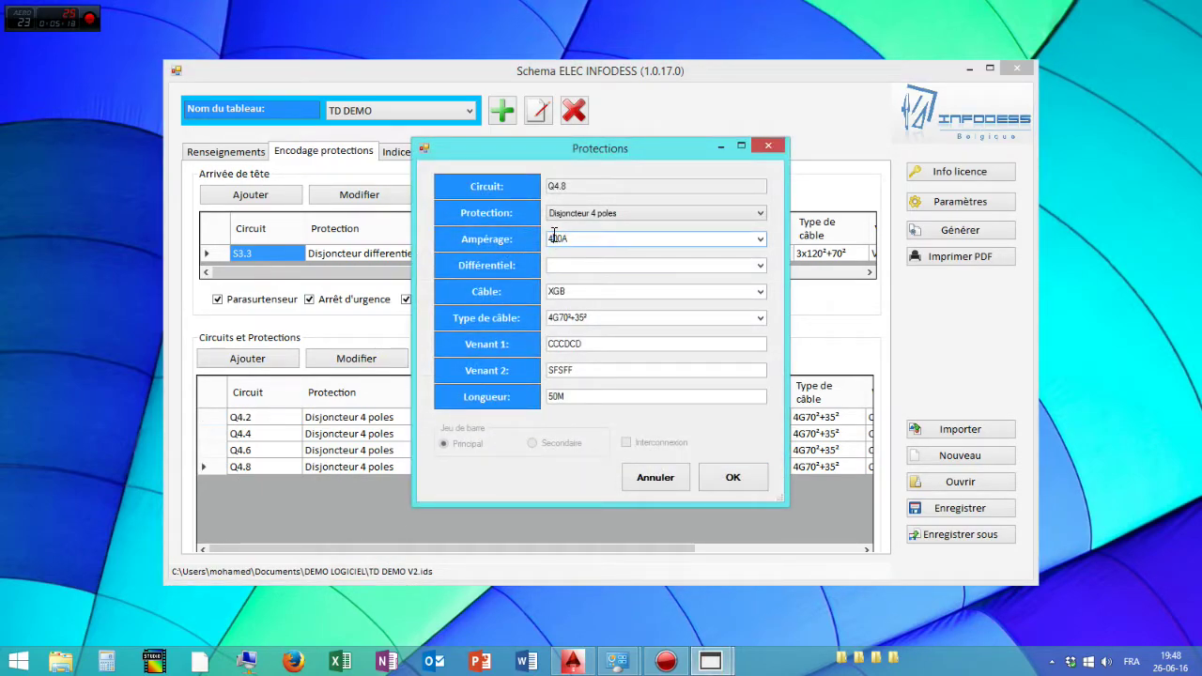
double_click(582, 318)
click(579, 320)
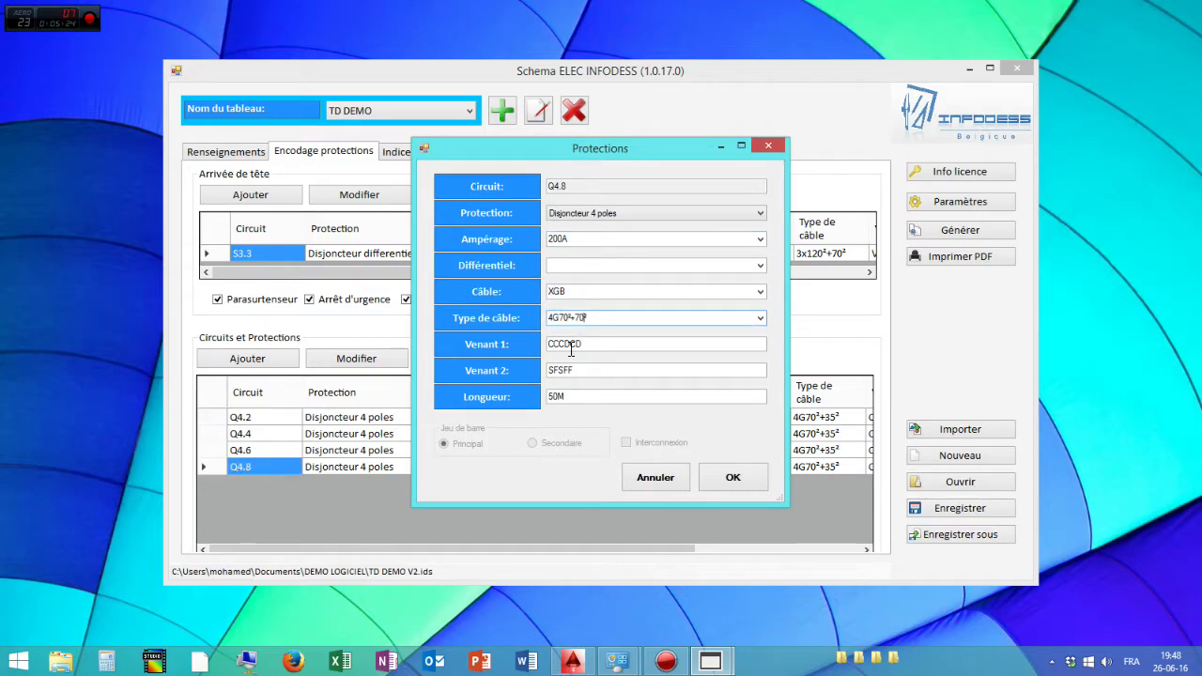
Change circuit Q4.8's Venant 1 to JJJ and its length to 150M
double_click(570, 345)
text(JJJ)
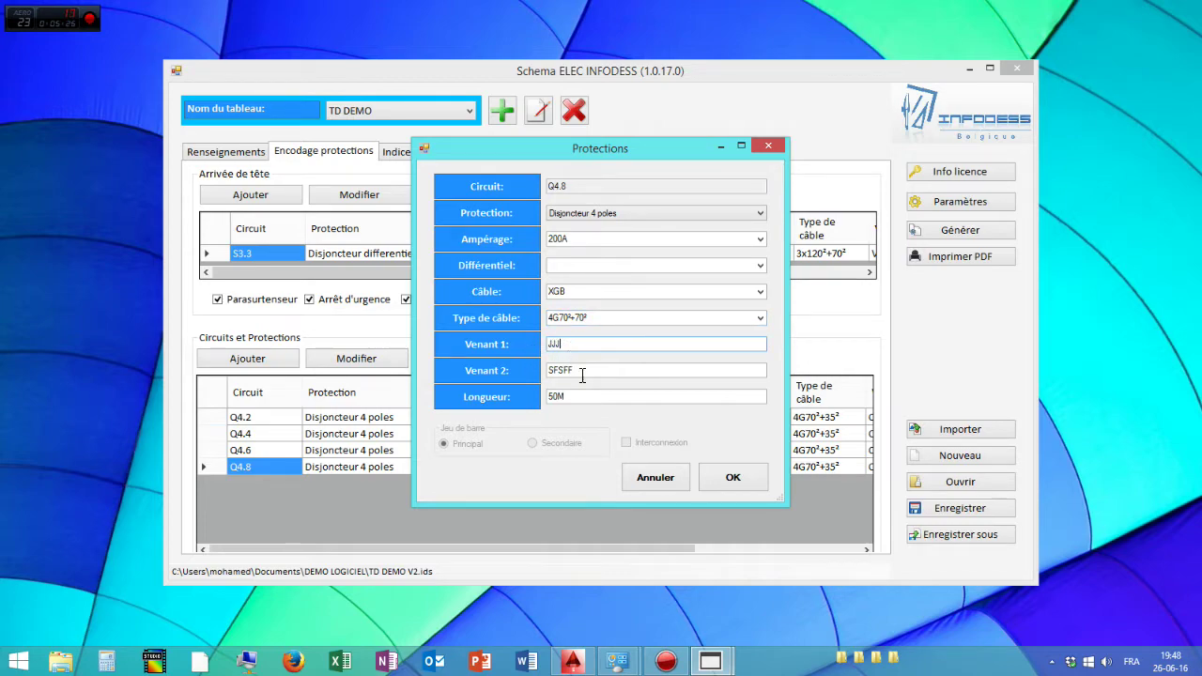
click(553, 396)
text(1)
Set circuit Q4.8's cable to XVB and confirm the modified protection
click(690, 297)
click(760, 292)
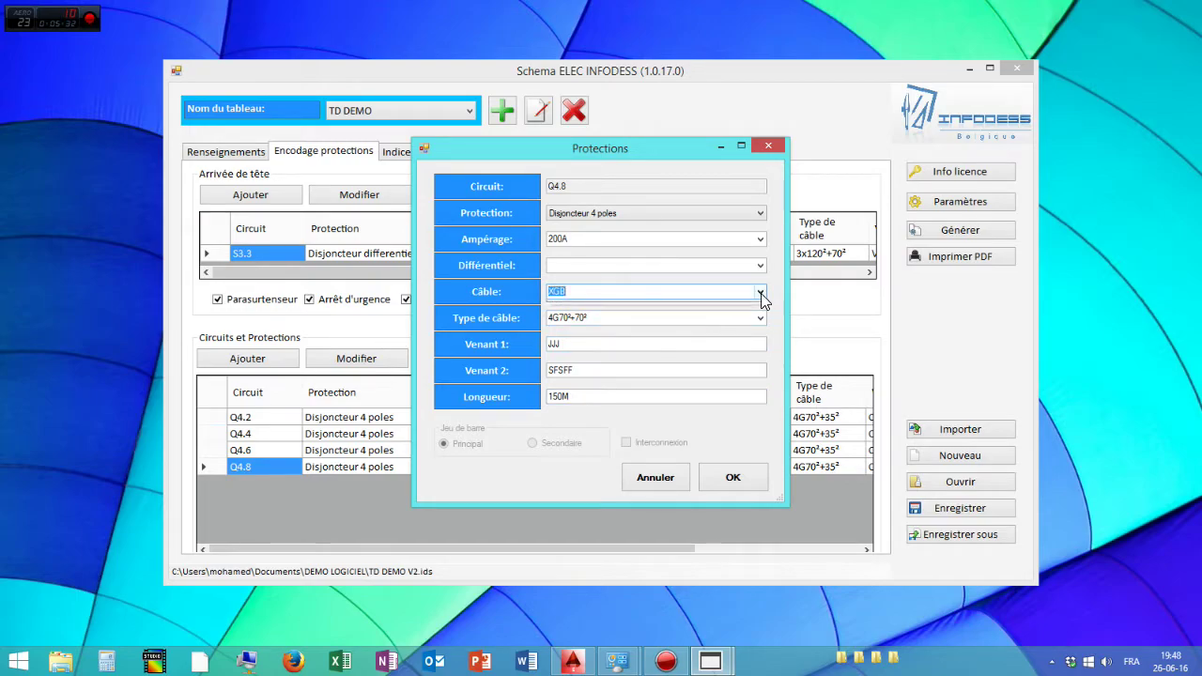
click(693, 318)
click(721, 474)
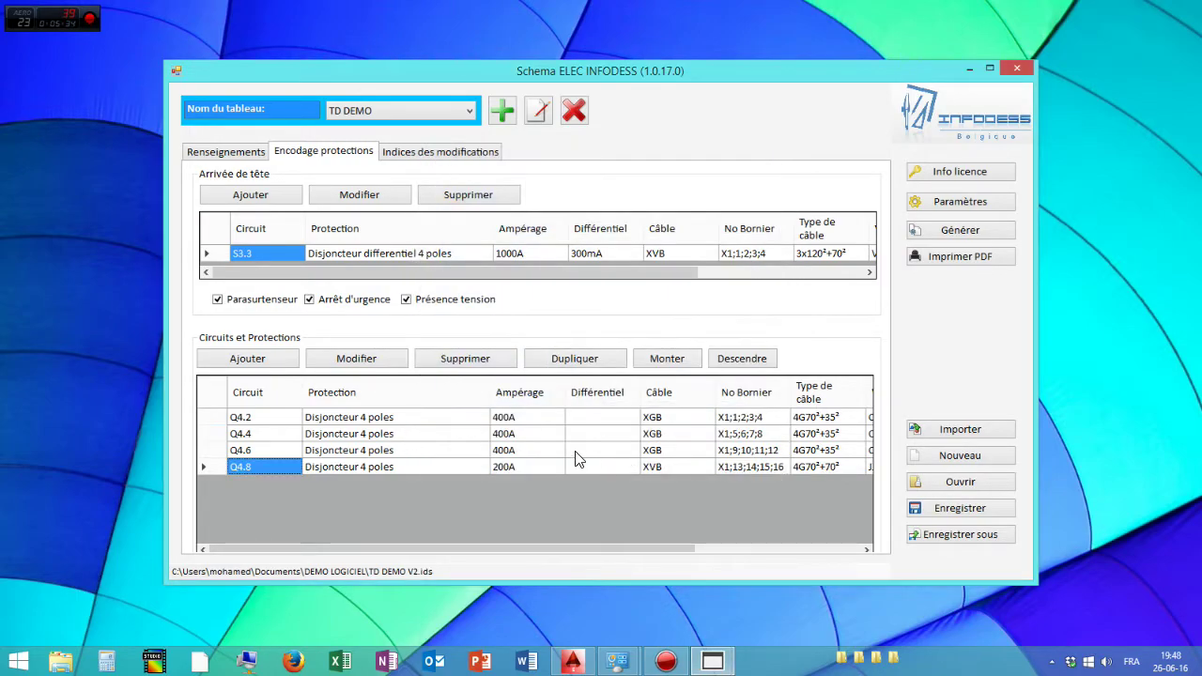
Set the amperage of circuit Q4.6 to 100A and confirm the modified protection
click(519, 454)
double_click(518, 452)
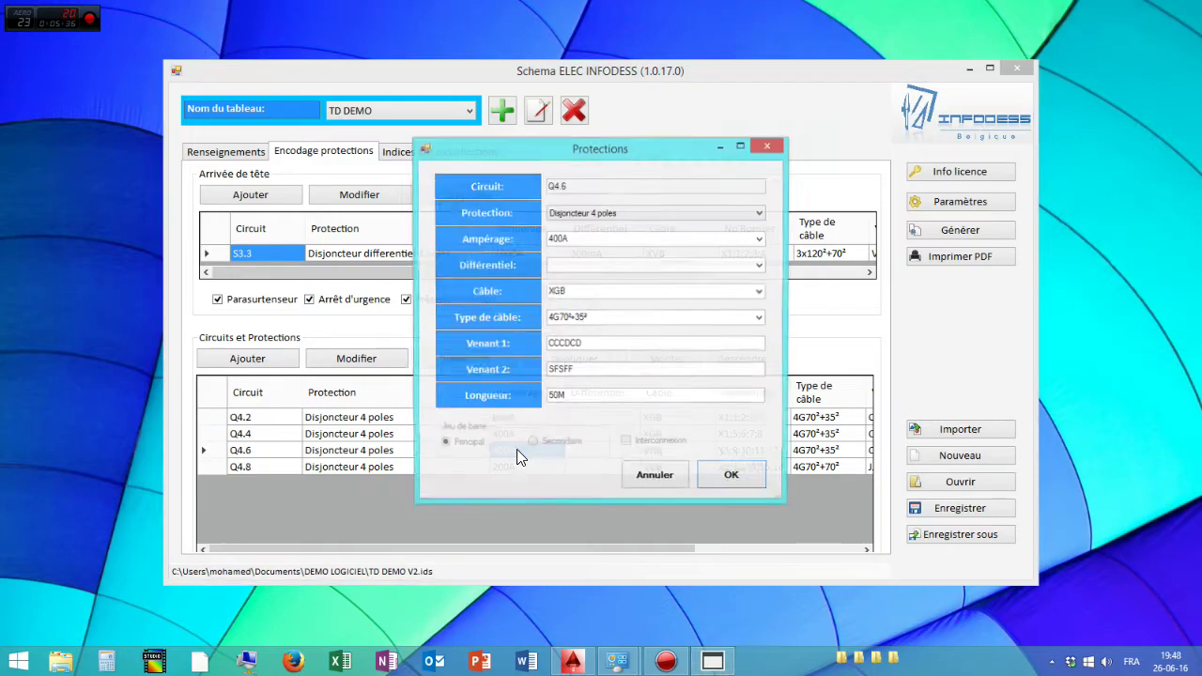
click(558, 242)
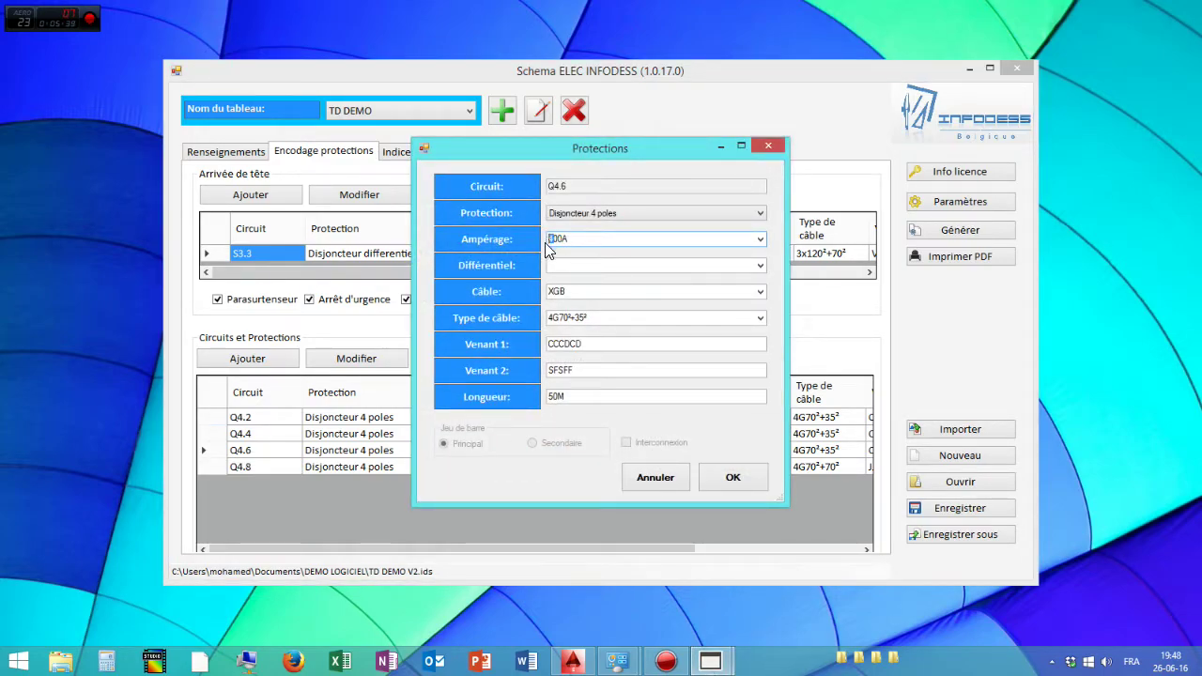
click(727, 478)
click(751, 466)
Reorder the circuits by moving the 200A breaker up one position and the 400A breaker Q4.4 down two positions
click(392, 468)
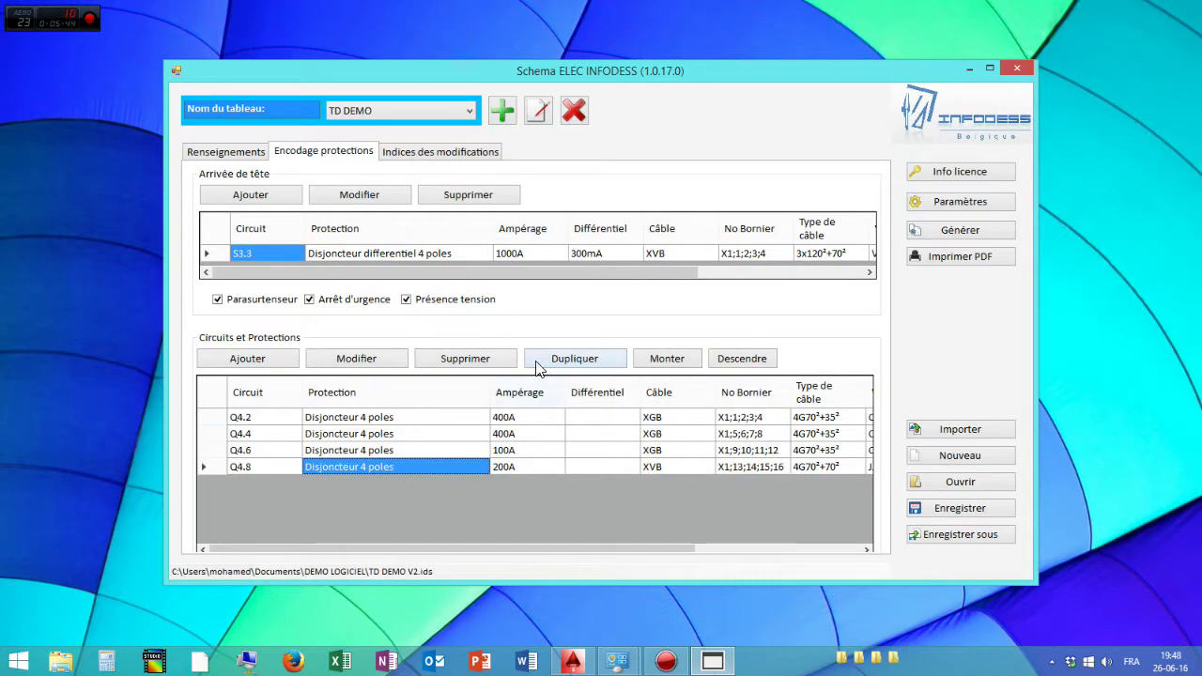
click(663, 359)
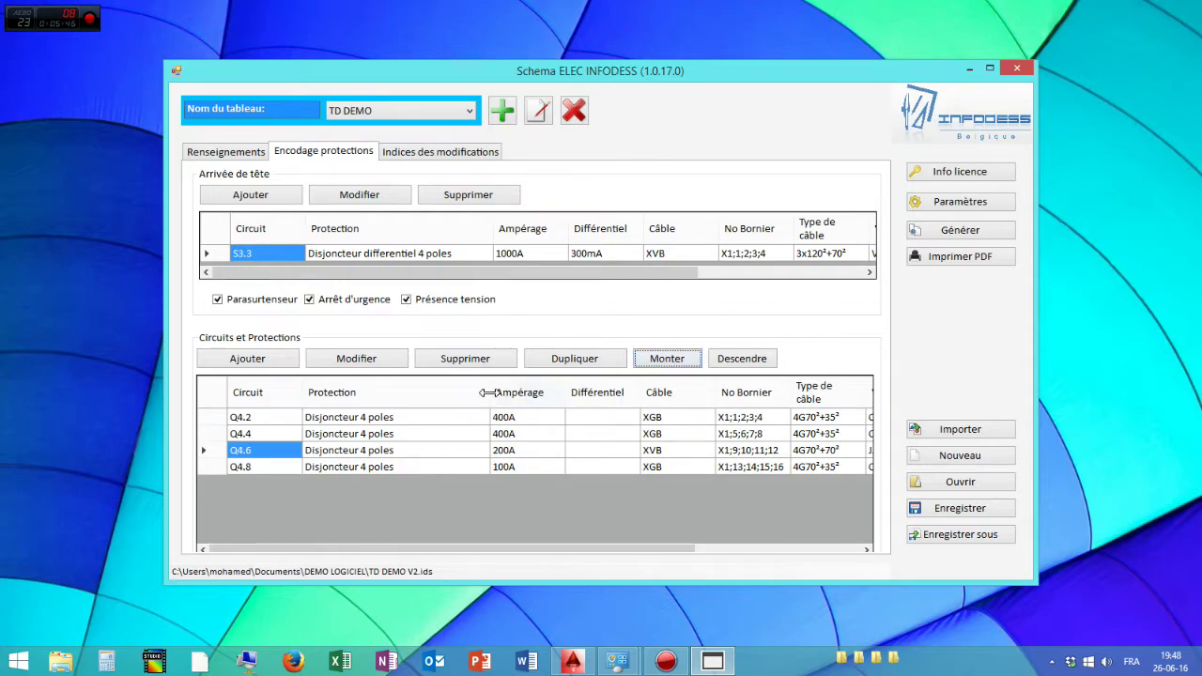
click(438, 434)
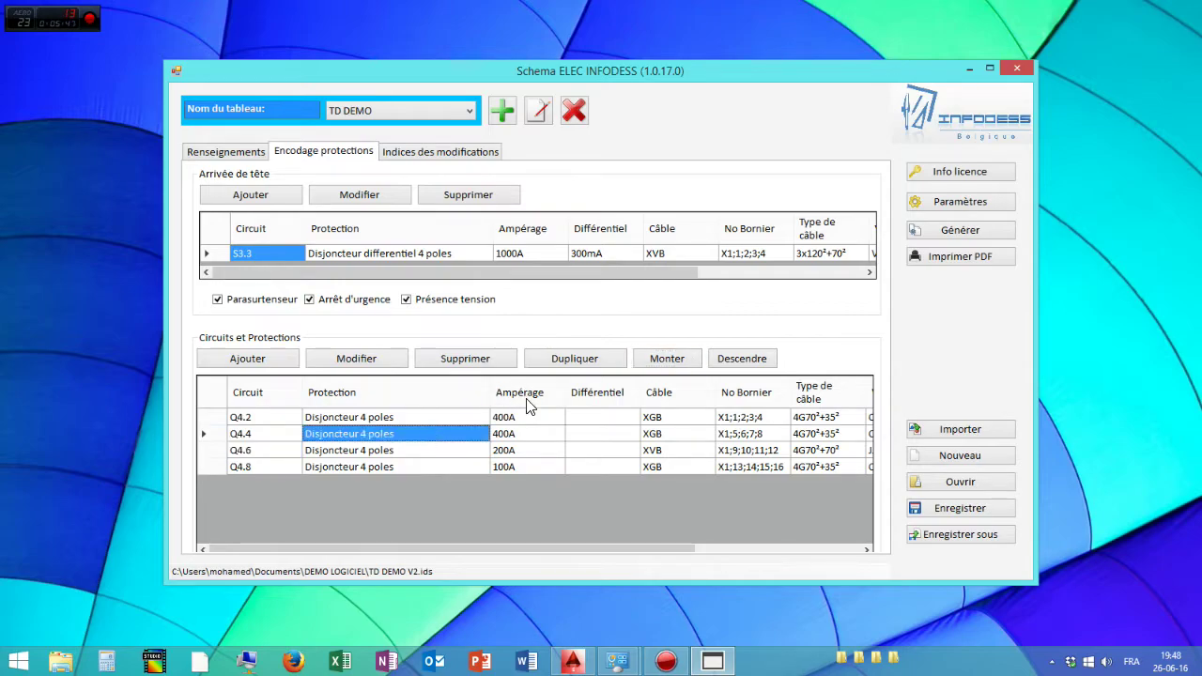
click(721, 359)
click(721, 358)
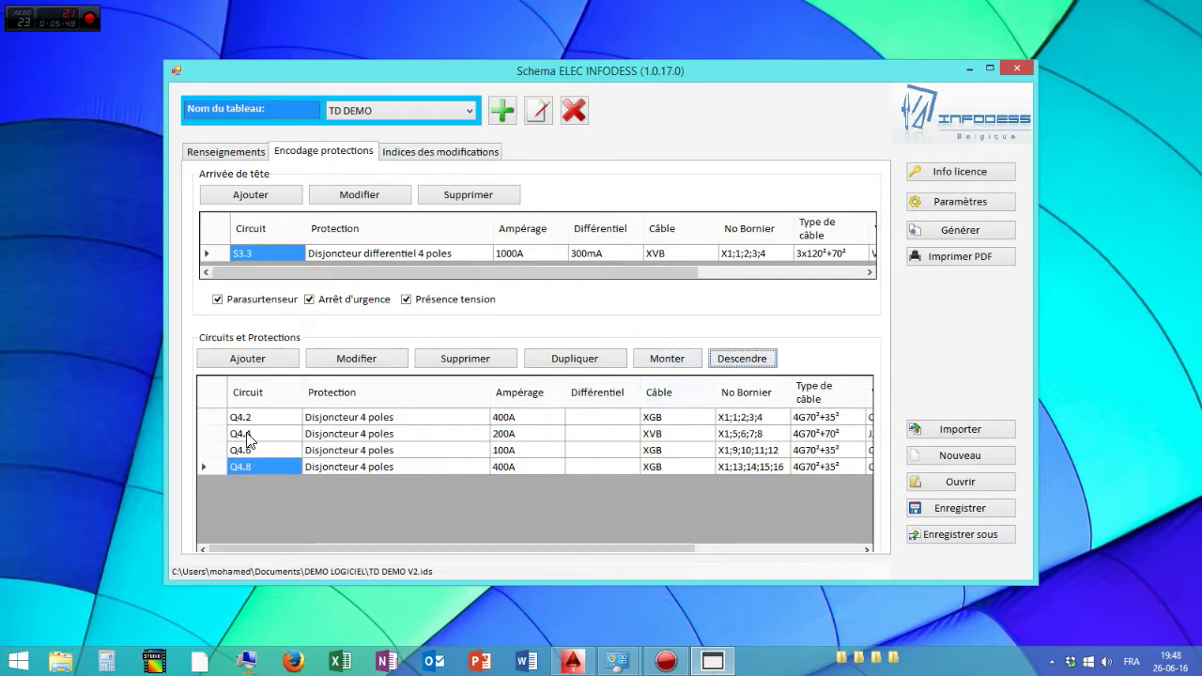
click(271, 518)
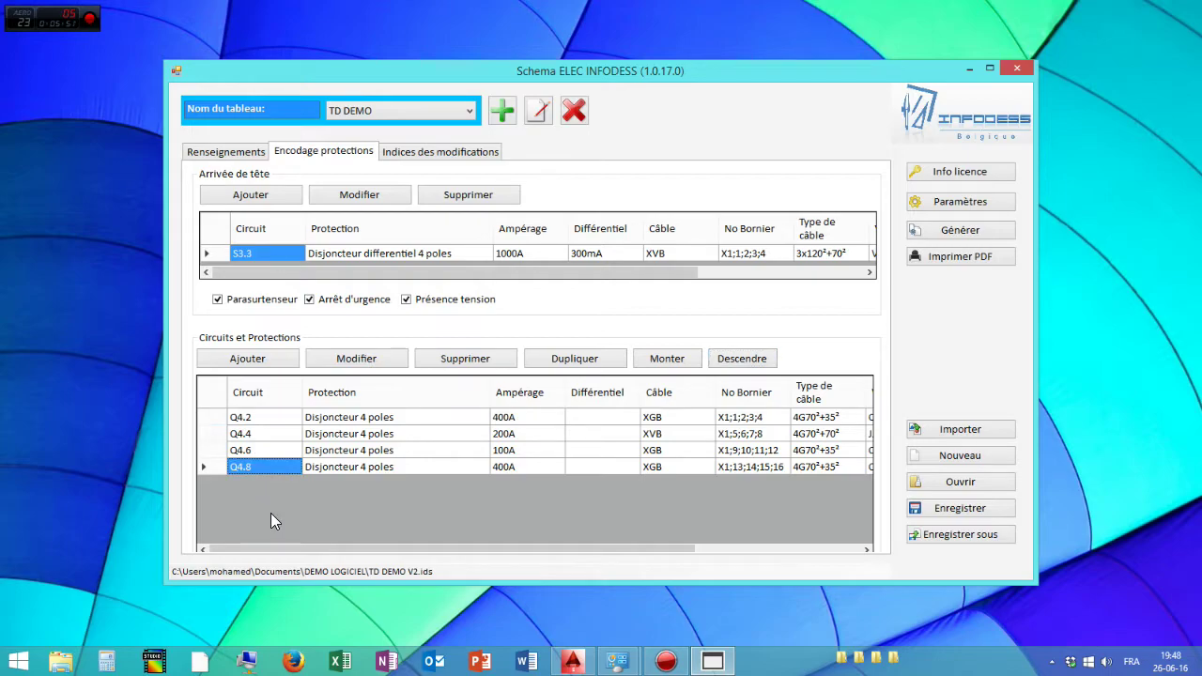
Start a new circuit protection of type Disjoncteur 3 poles (JBS) with an amperage of C25A
click(289, 363)
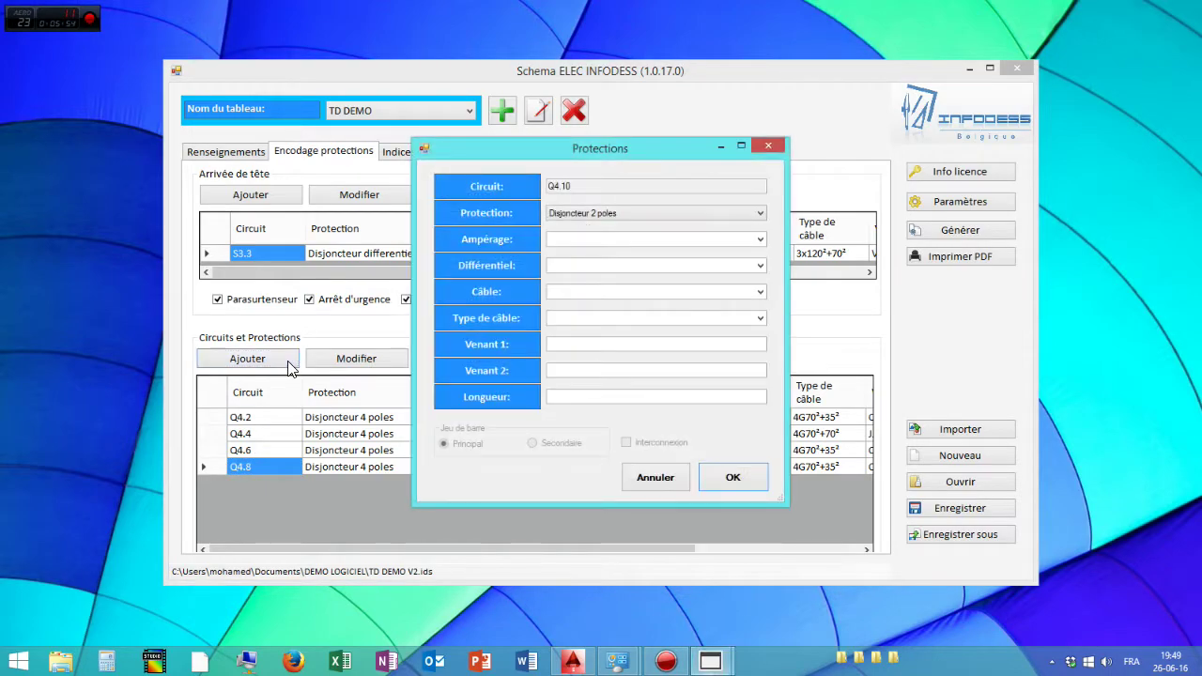
click(760, 213)
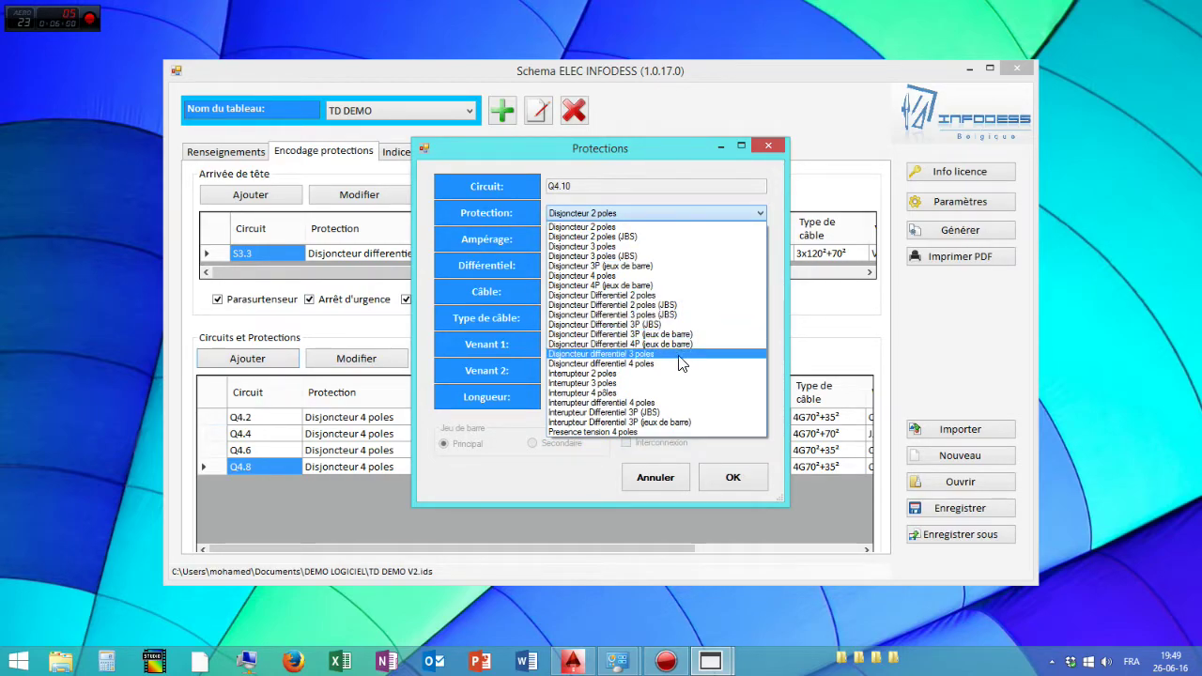
click(669, 257)
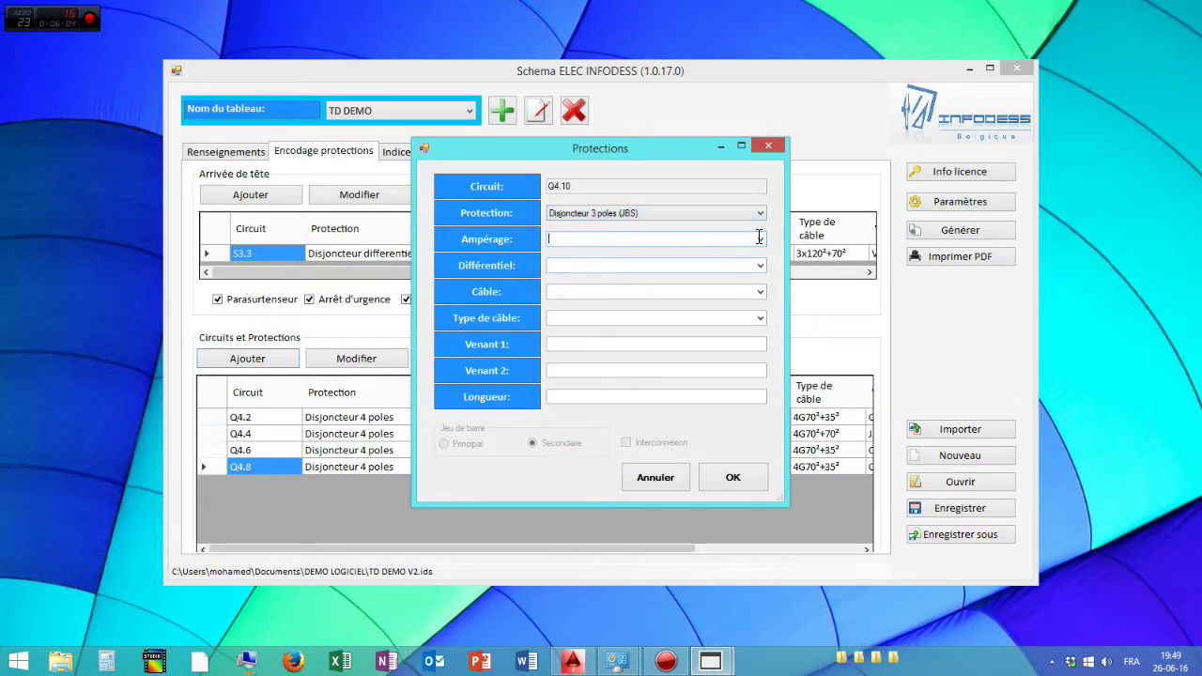
click(759, 238)
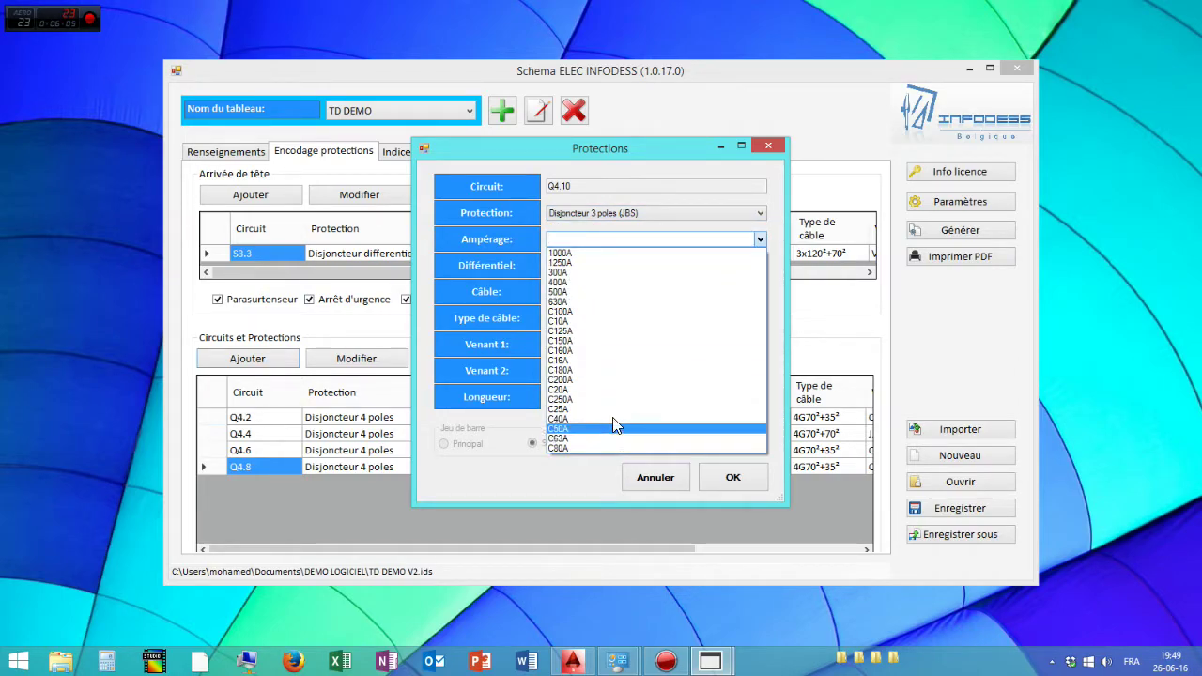
click(612, 409)
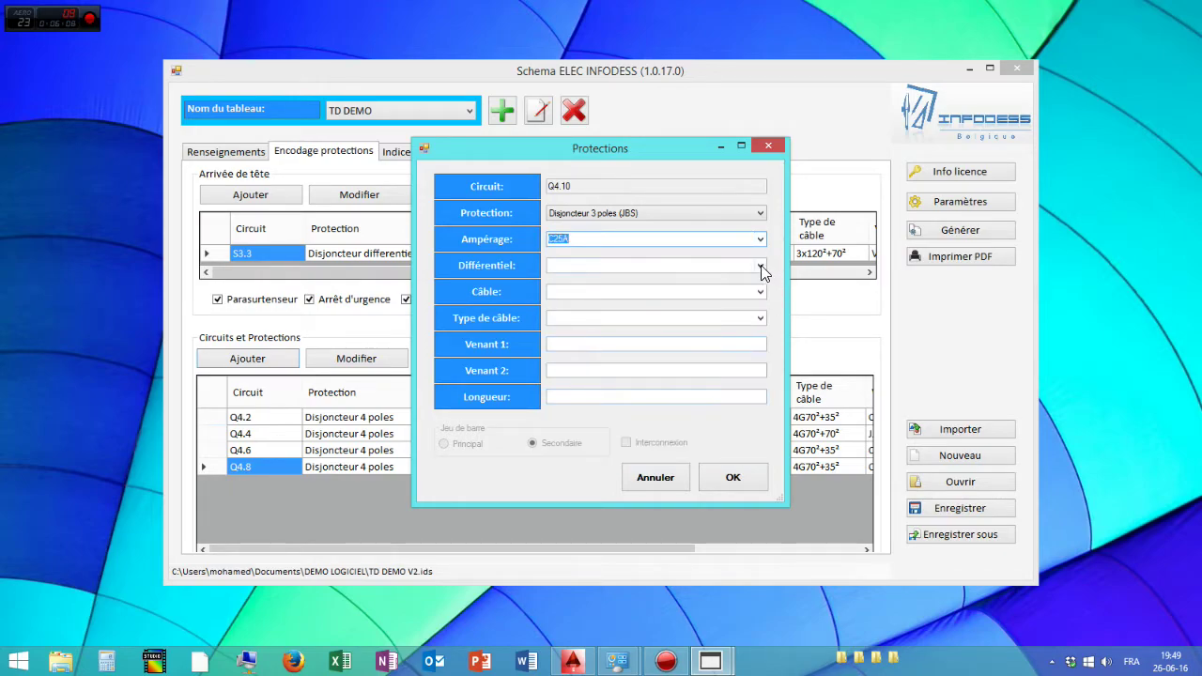
Set the new three-pole circuit's cable to XVB and its cable type to 5G6², leaving the differential empty
click(761, 267)
click(760, 292)
click(760, 292)
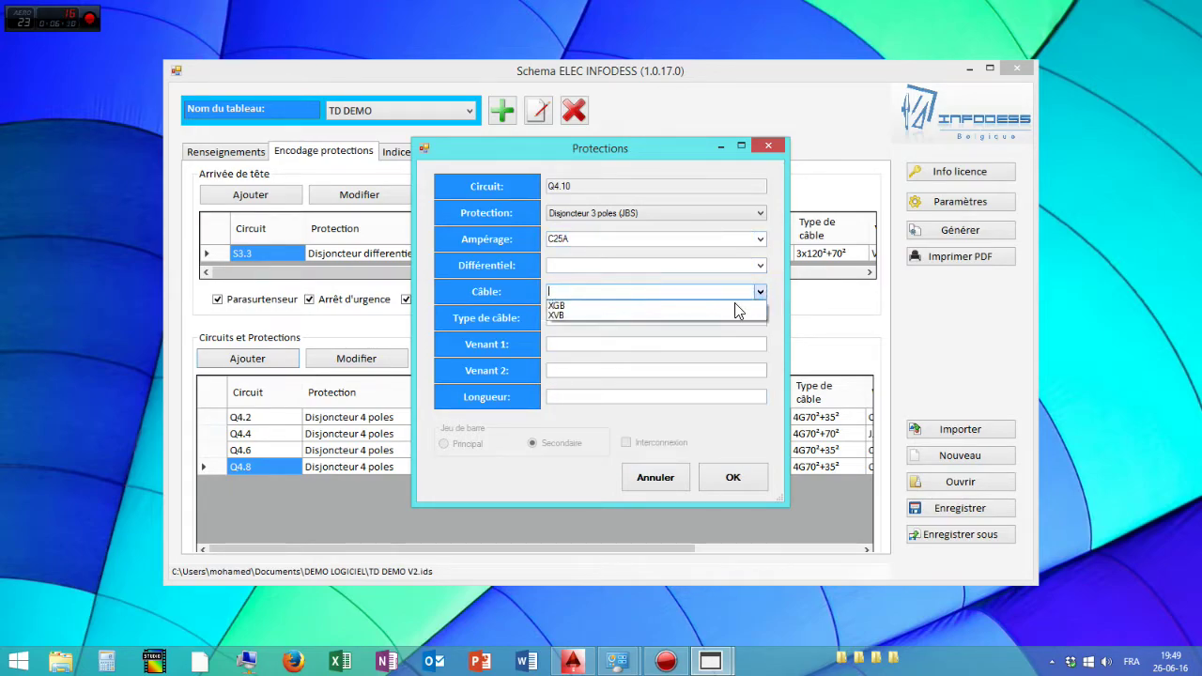
click(721, 314)
click(755, 318)
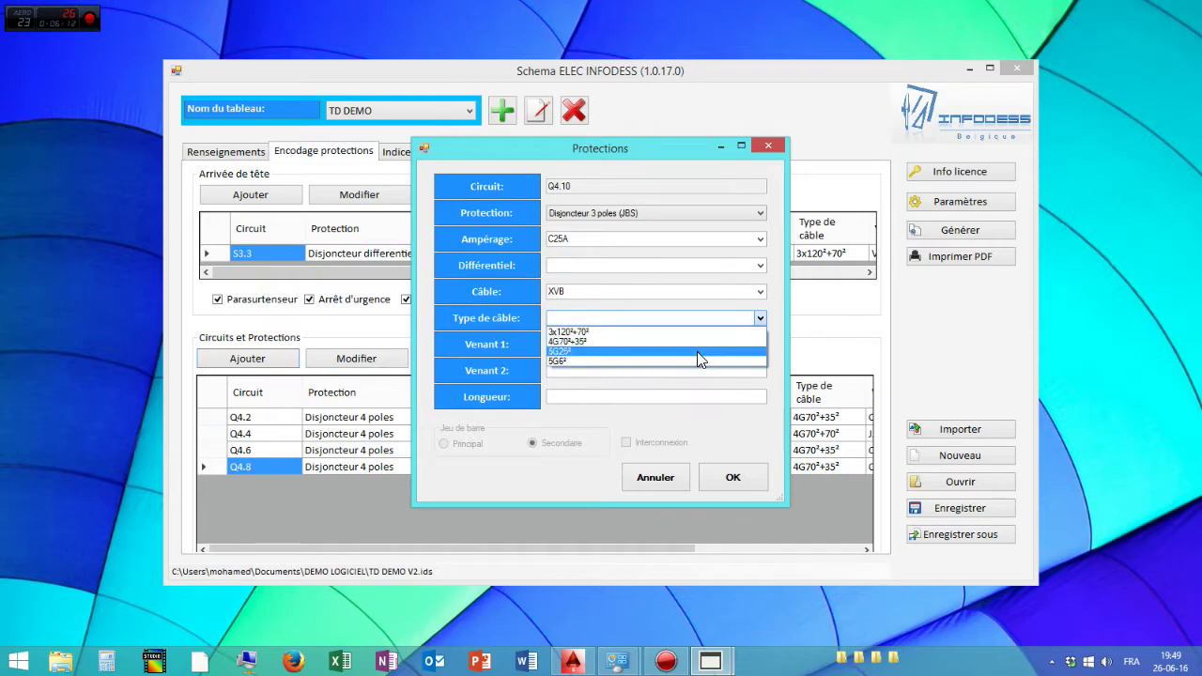
click(693, 360)
Enter GHH as Venant 1, GHGFS as Venant 2 and 25M as the length, and confirm the new circuit
click(705, 345)
text(G)
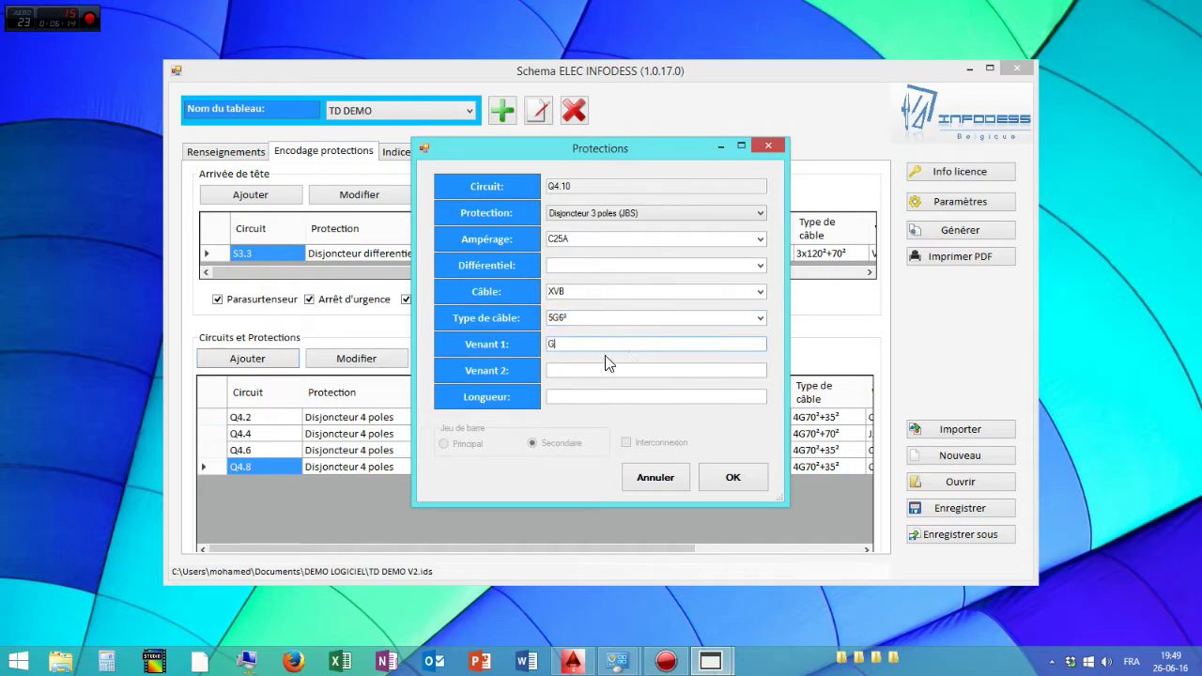
text(HH)
click(589, 370)
text(GHG)
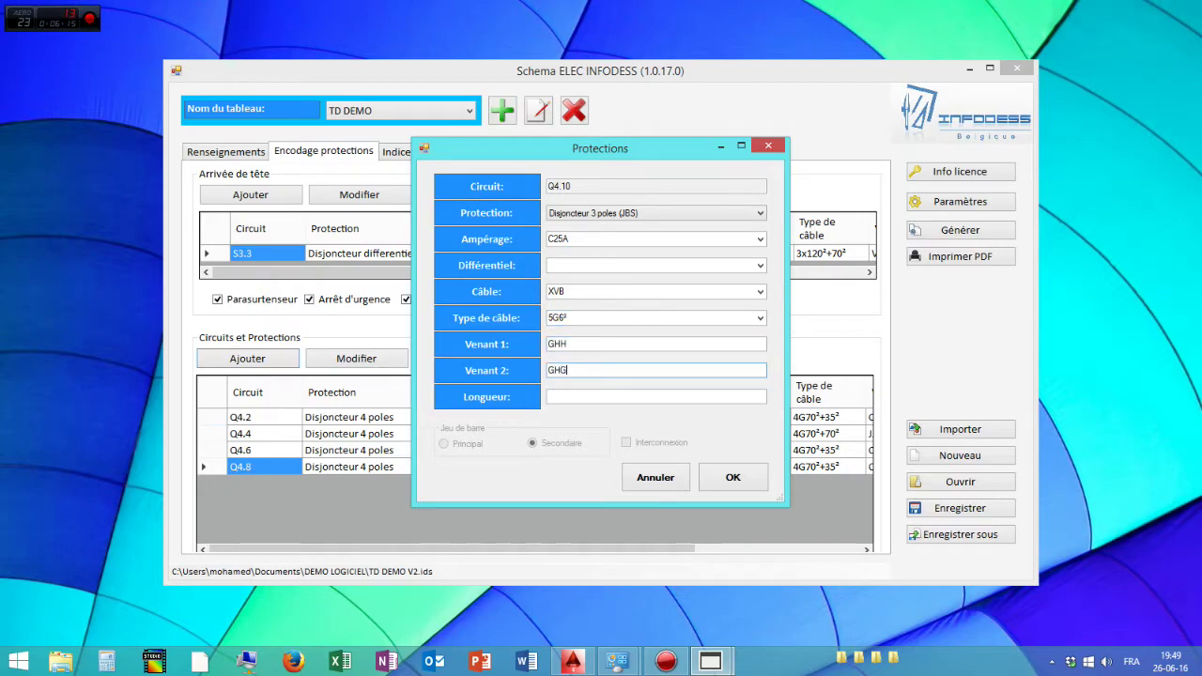
text(FS25)
key(BackSpace)
click(563, 398)
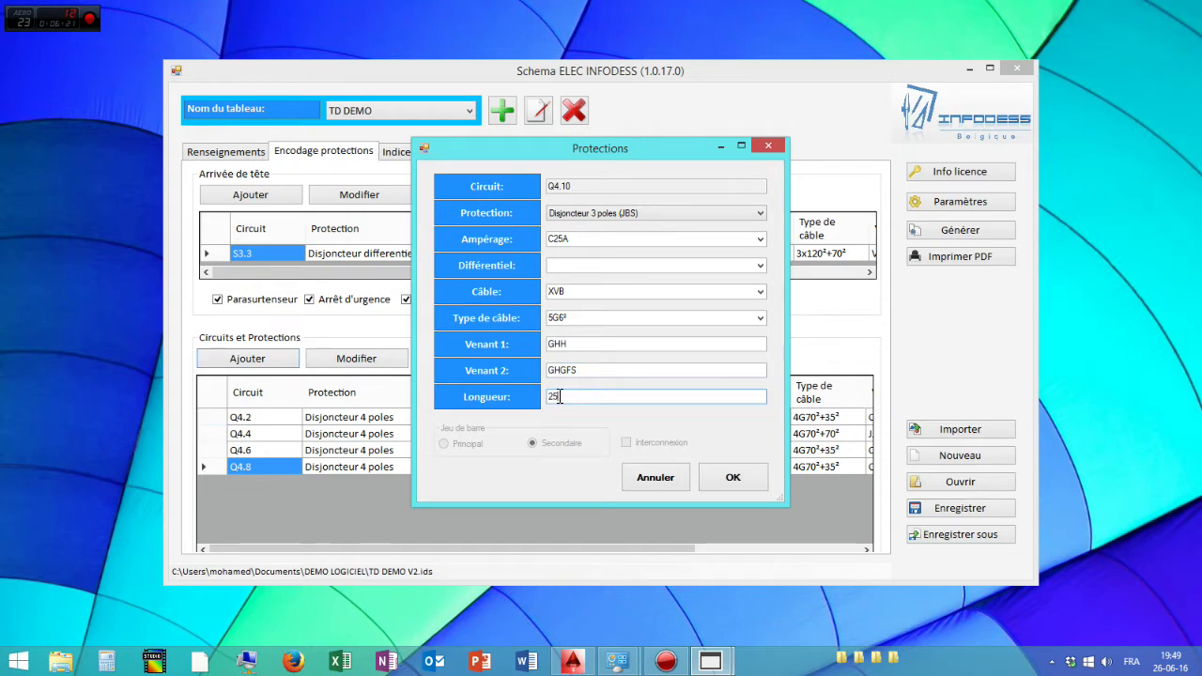
click(721, 481)
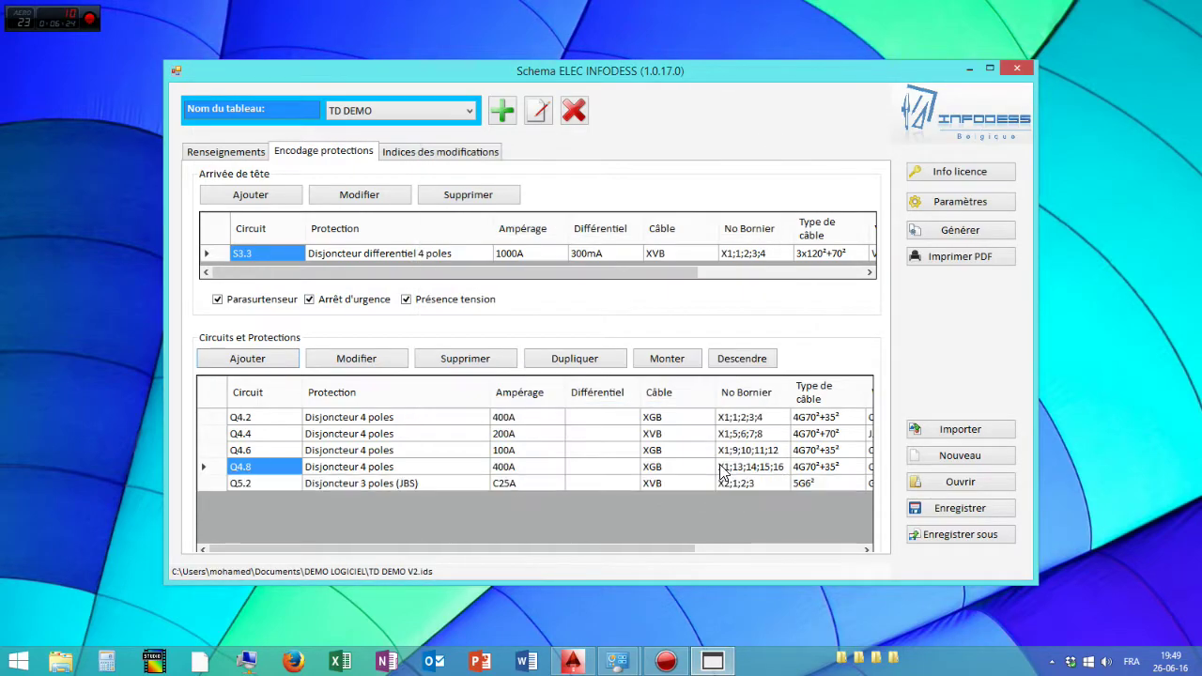
Add a Disjoncteur Differentiel 3P (jeux de barre) protection with amperage C63A and a 30mA differential, leaving its cable fields empty
click(273, 482)
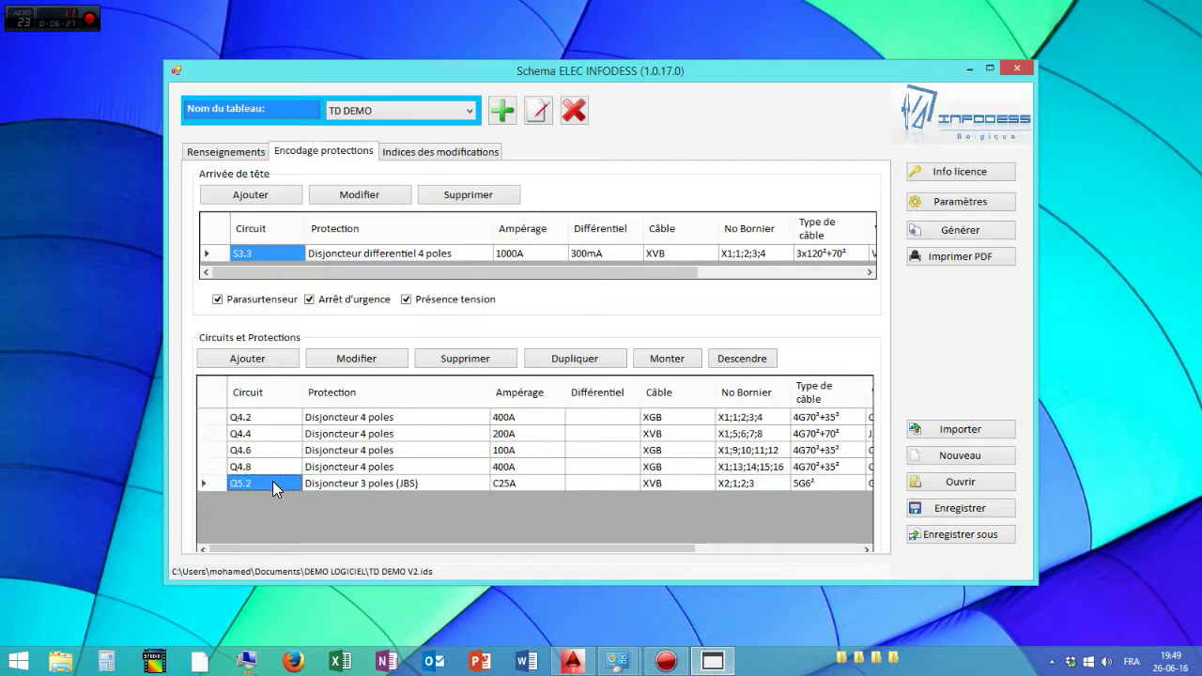
click(259, 362)
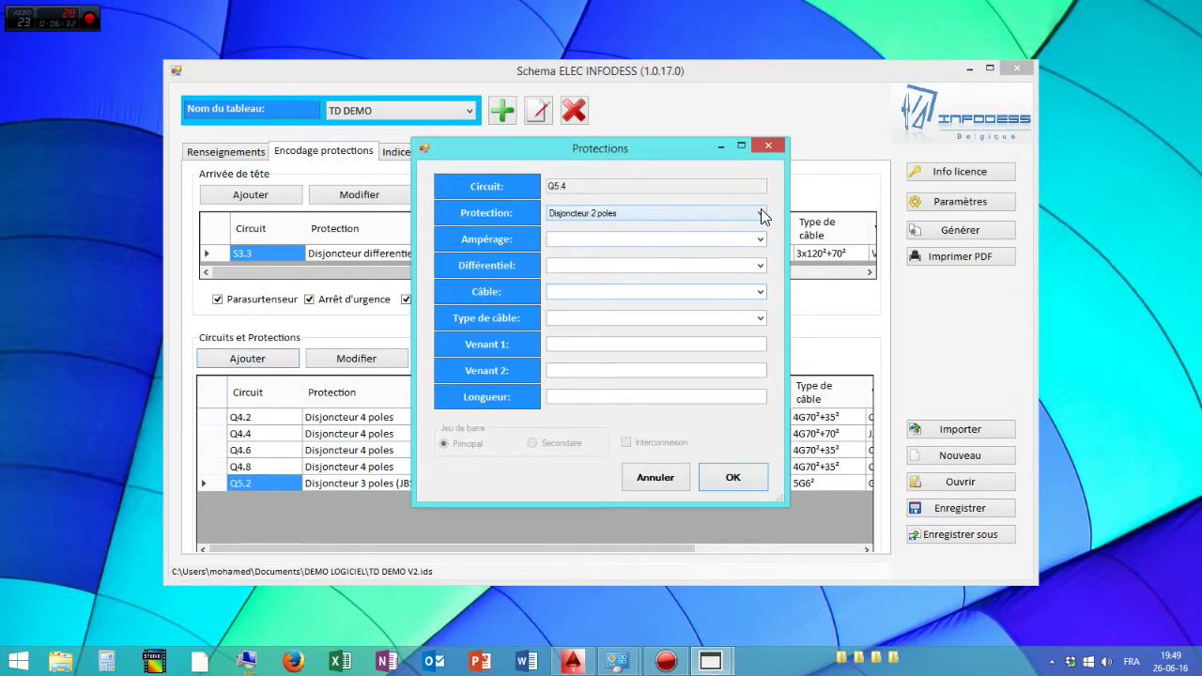
click(760, 214)
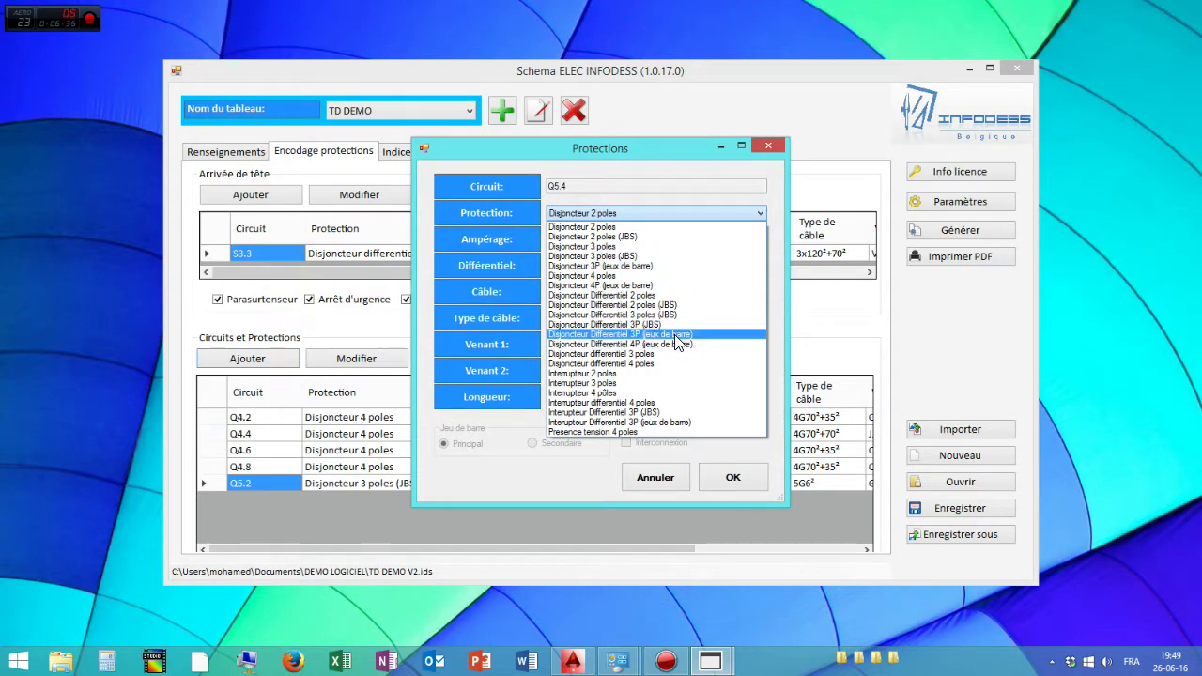
click(675, 335)
click(760, 239)
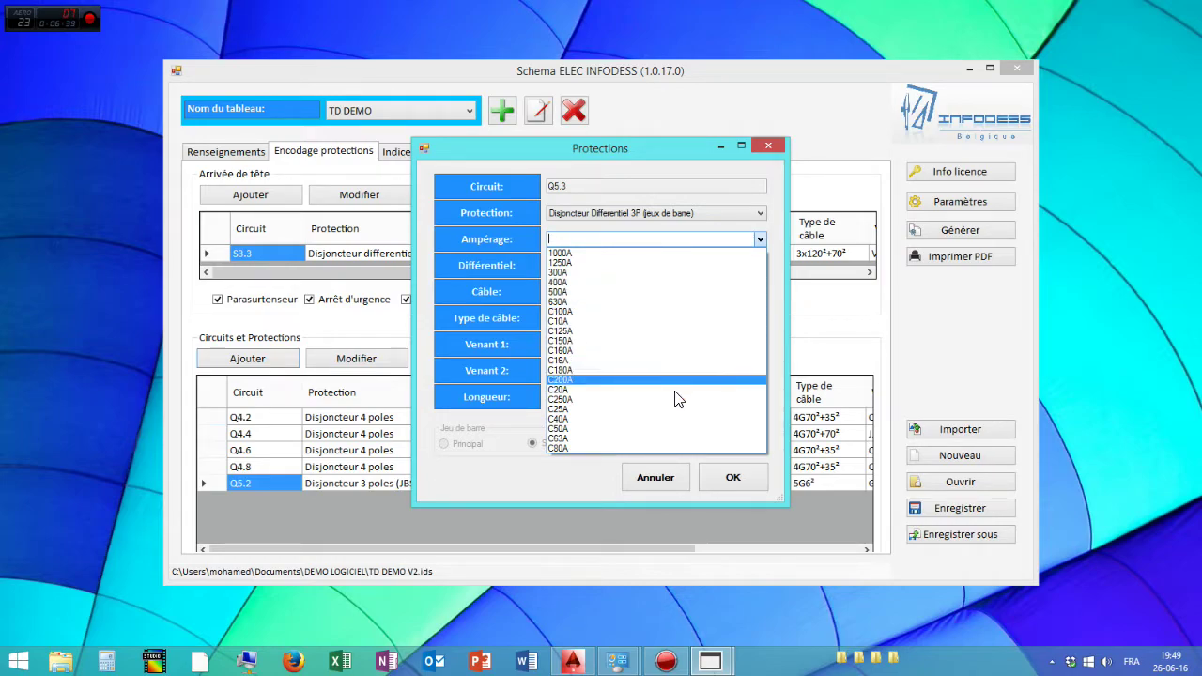
click(673, 437)
click(760, 266)
click(697, 279)
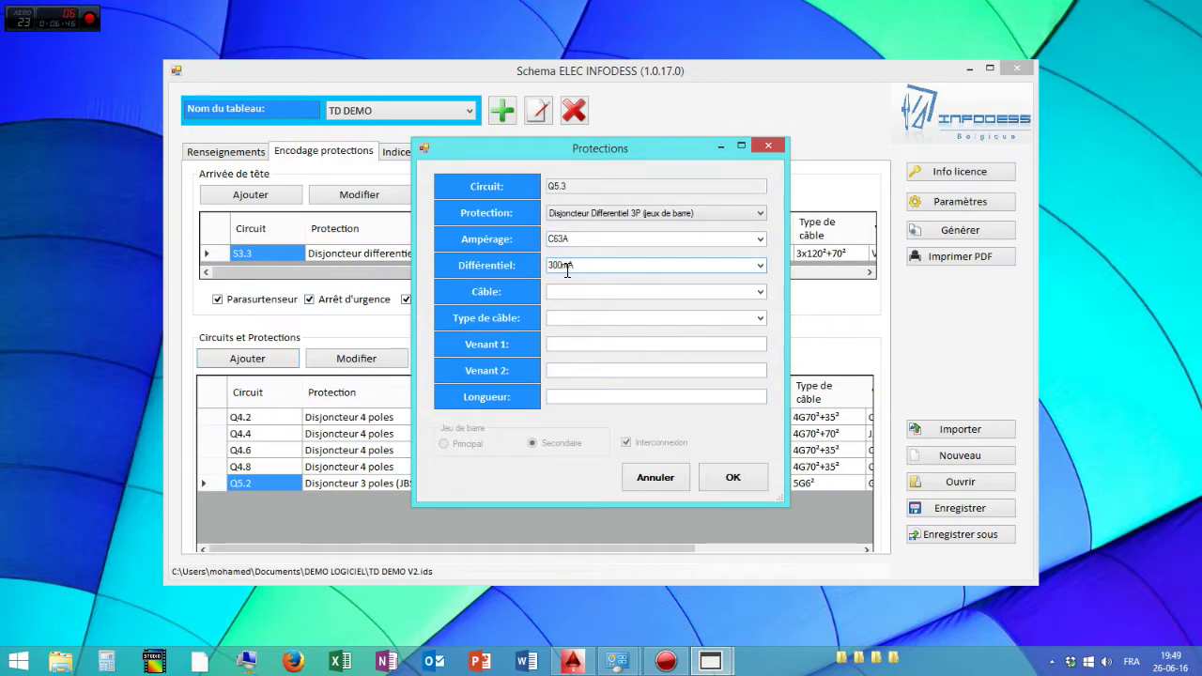
click(740, 292)
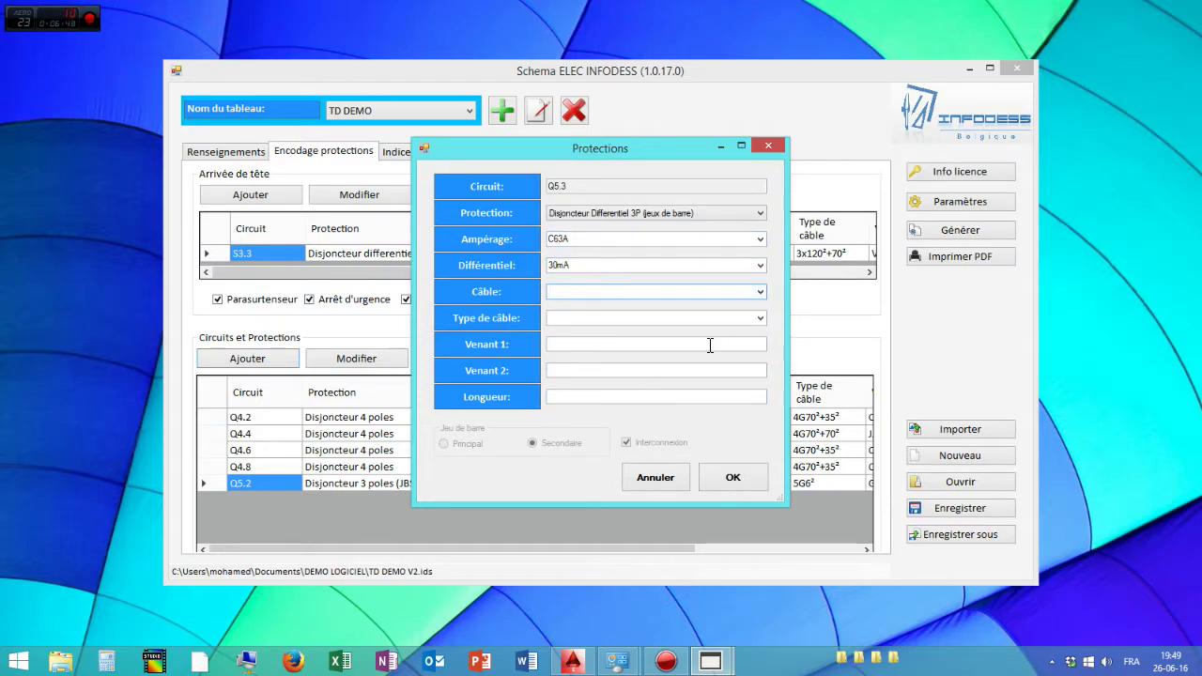
click(731, 480)
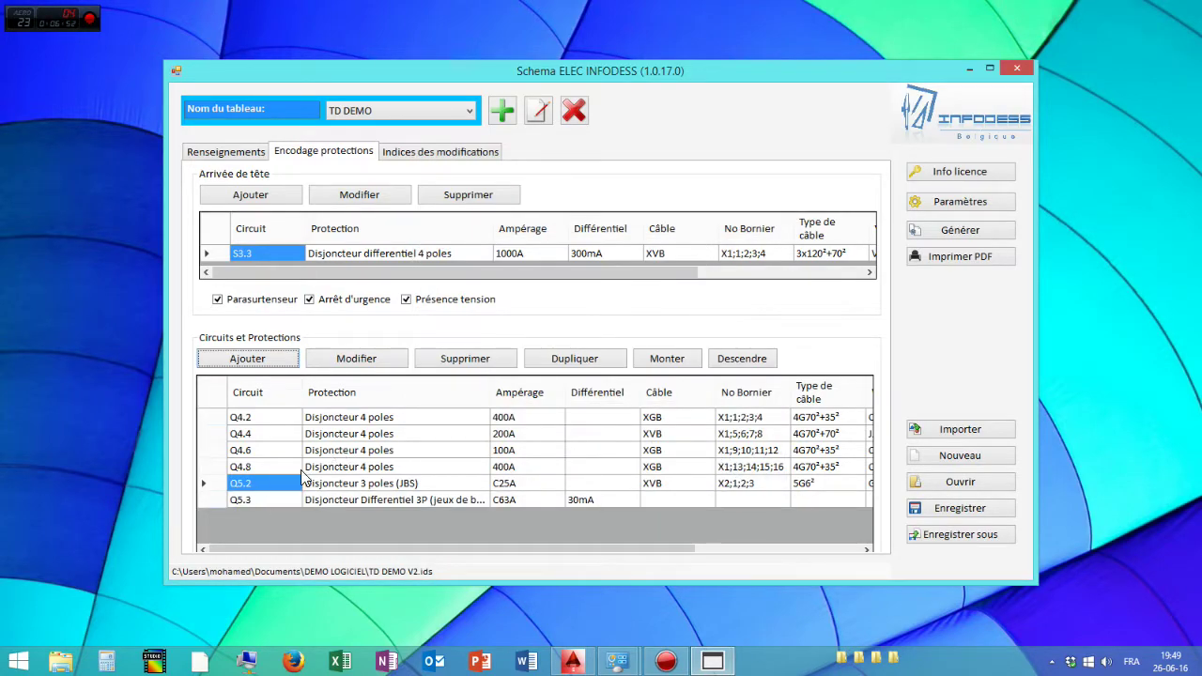
Duplicate the three-pole JBS circuit Q5.2 twice
click(582, 360)
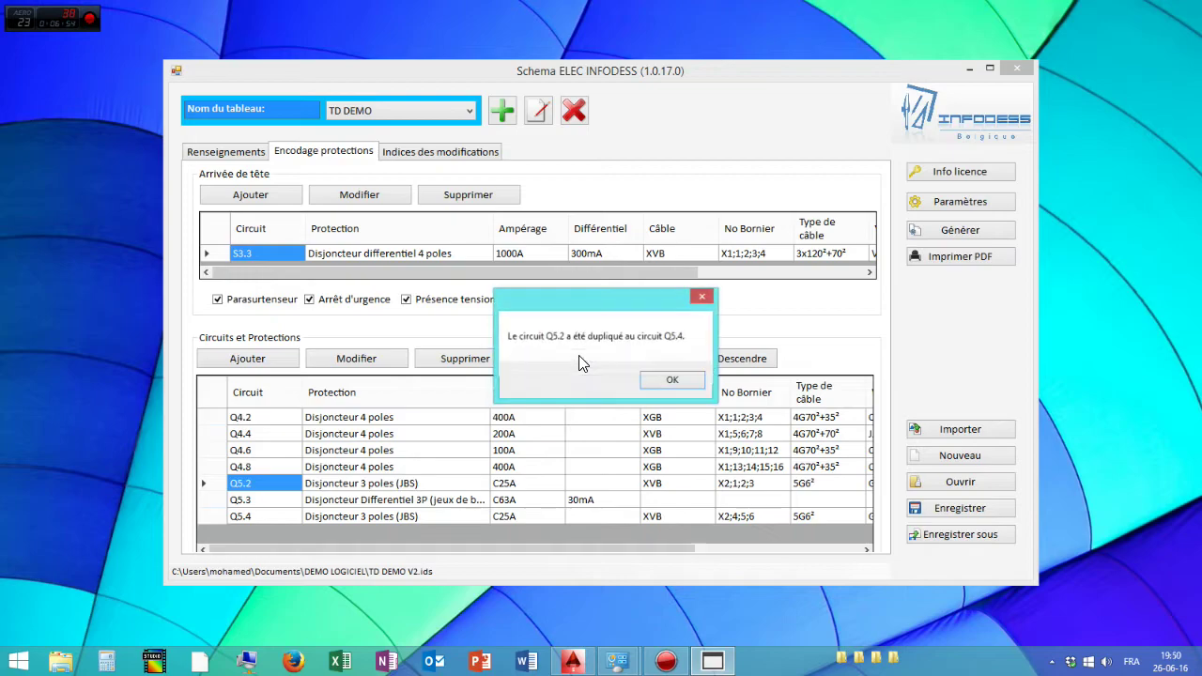
click(659, 379)
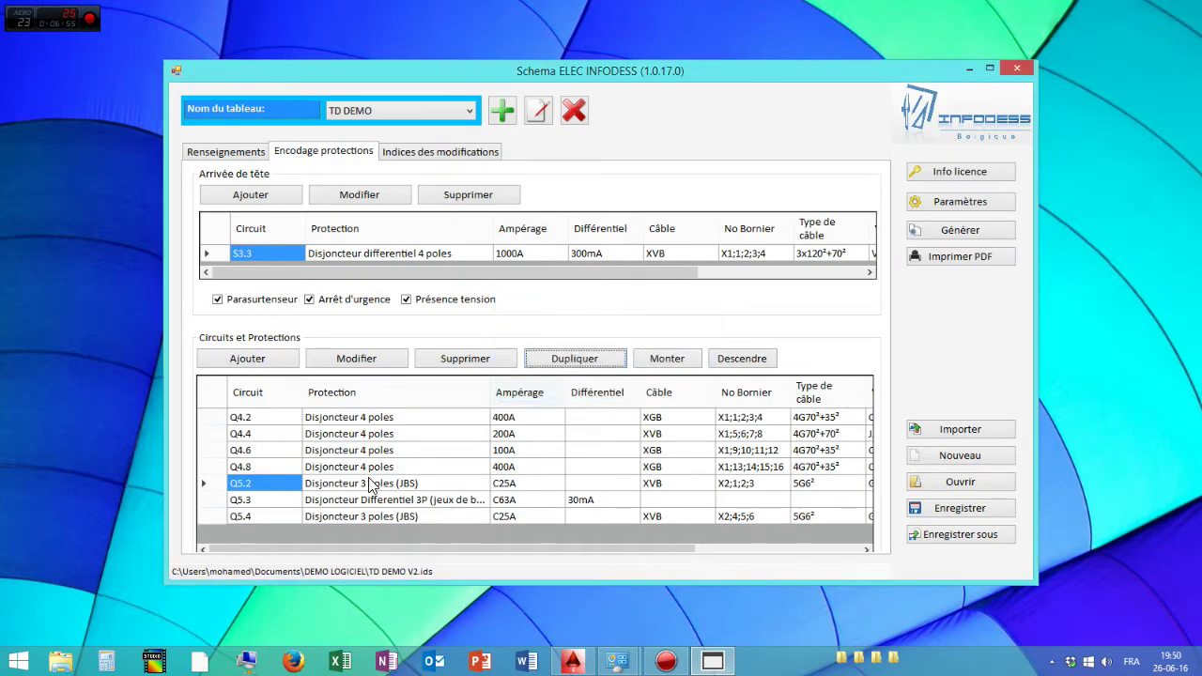
click(552, 359)
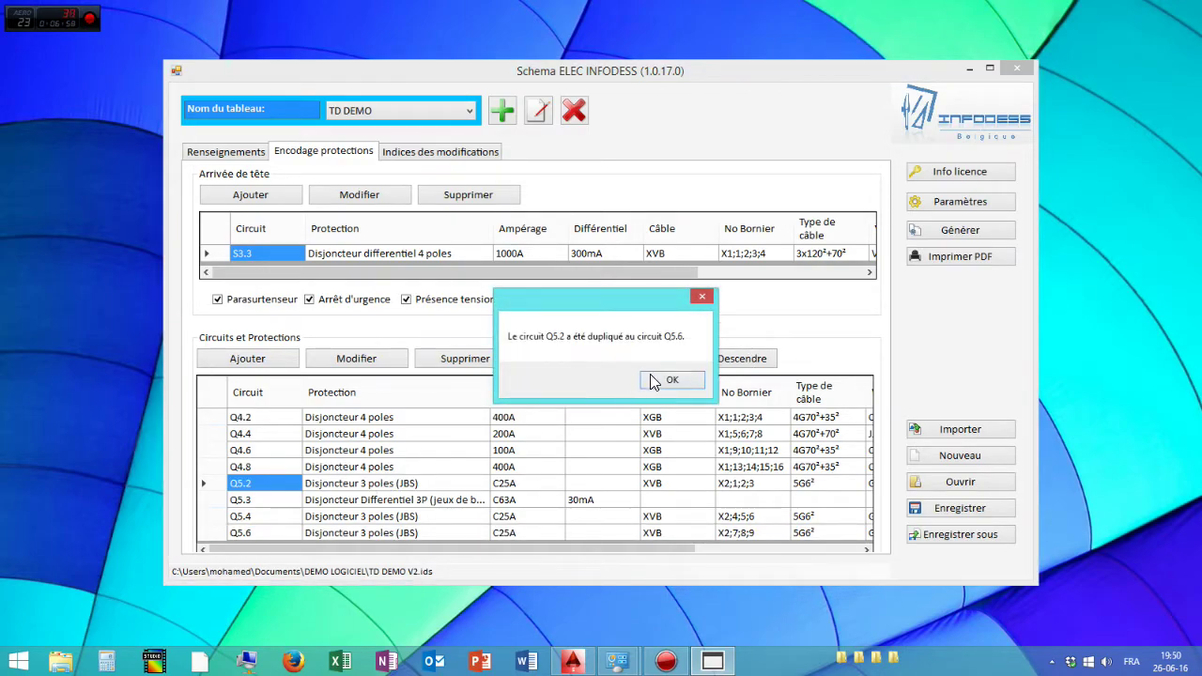
click(671, 382)
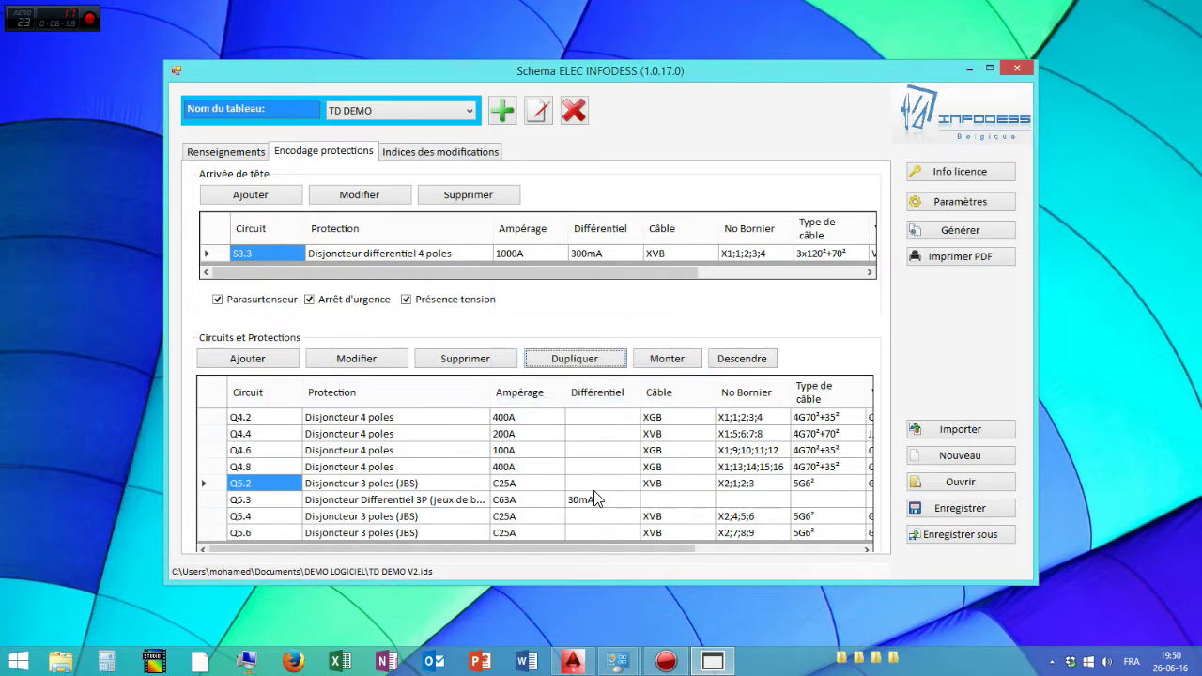
Modify circuit Q5.4 with amperage C10A, Venant 1 HHH and length 525M, and confirm the protection
click(520, 515)
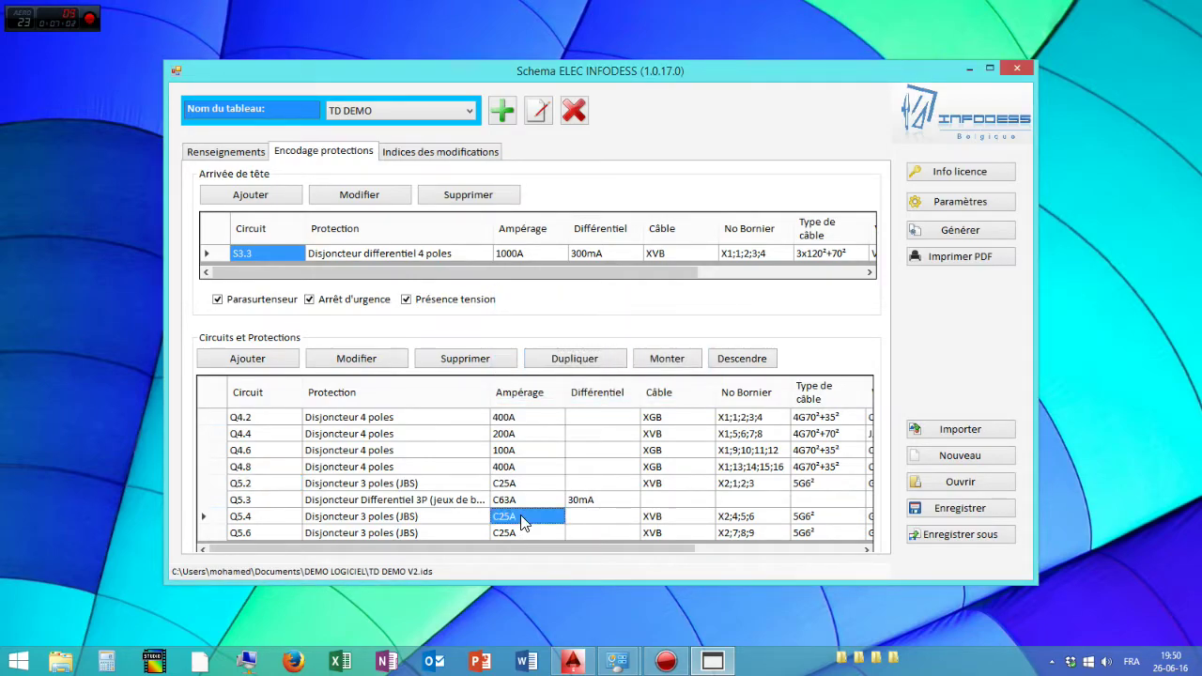
double_click(521, 514)
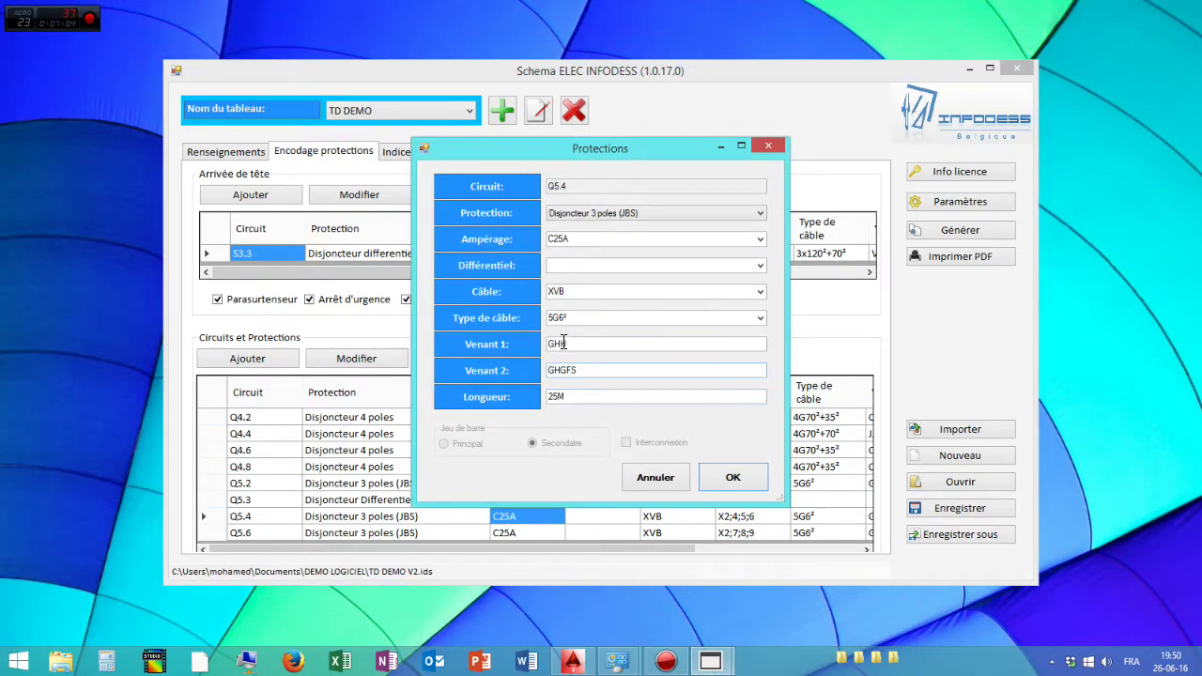
double_click(559, 242)
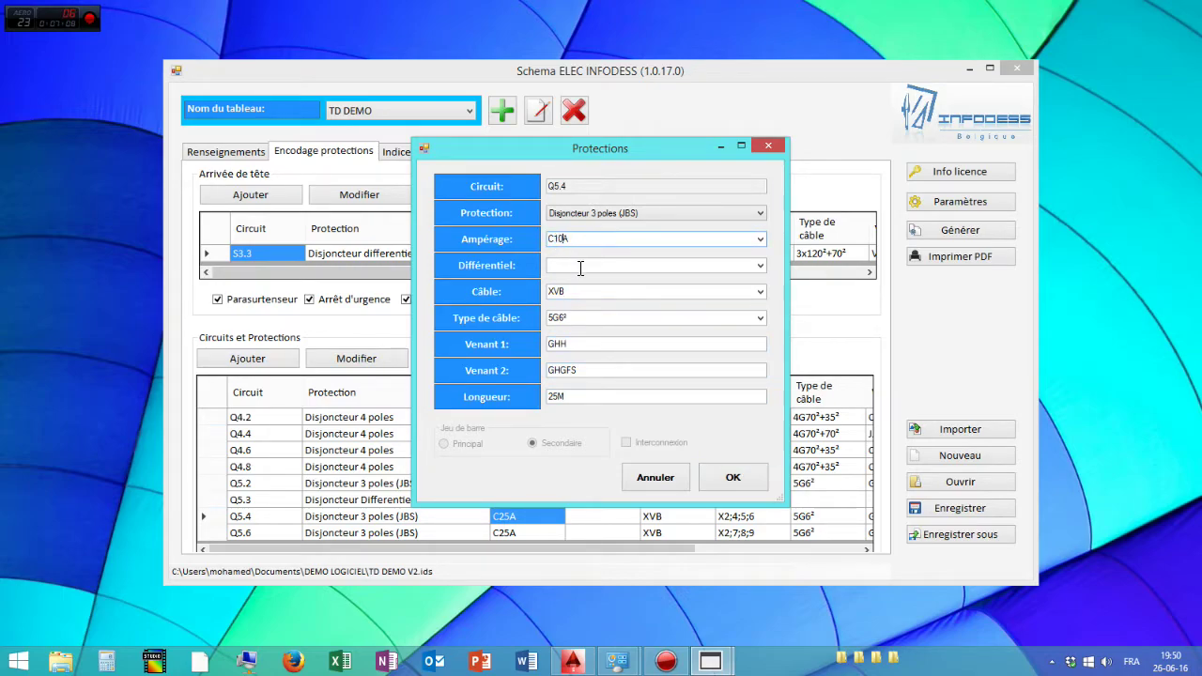
double_click(554, 344)
text(HH)
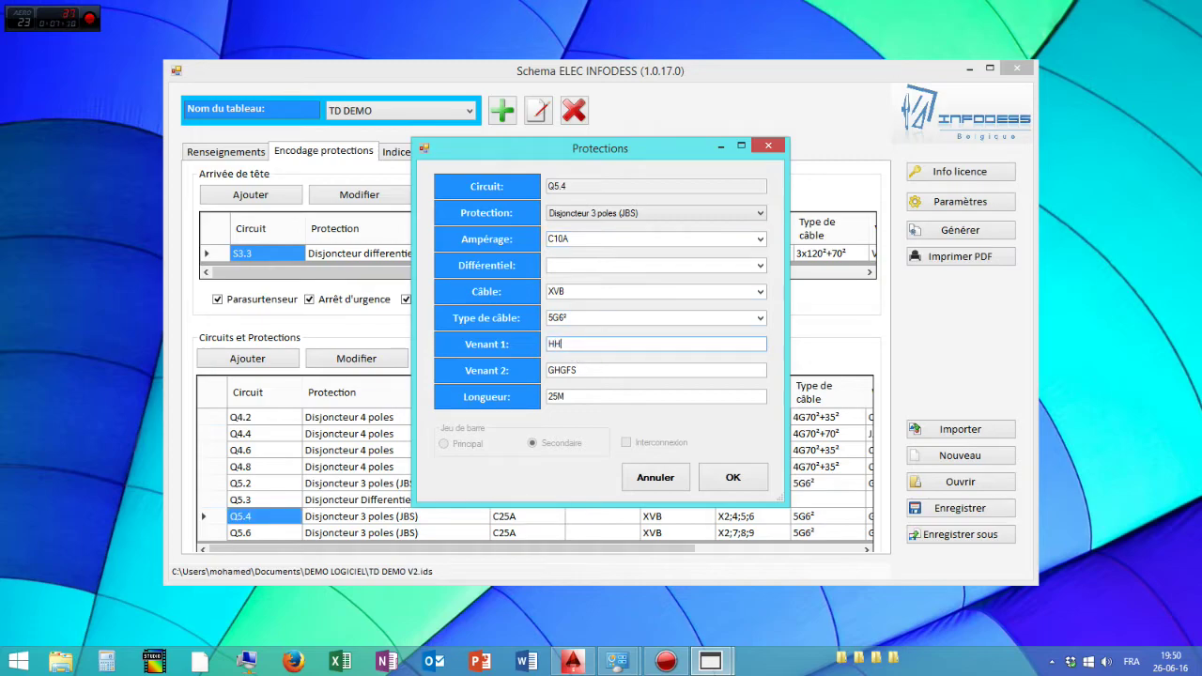
click(580, 399)
text(5)
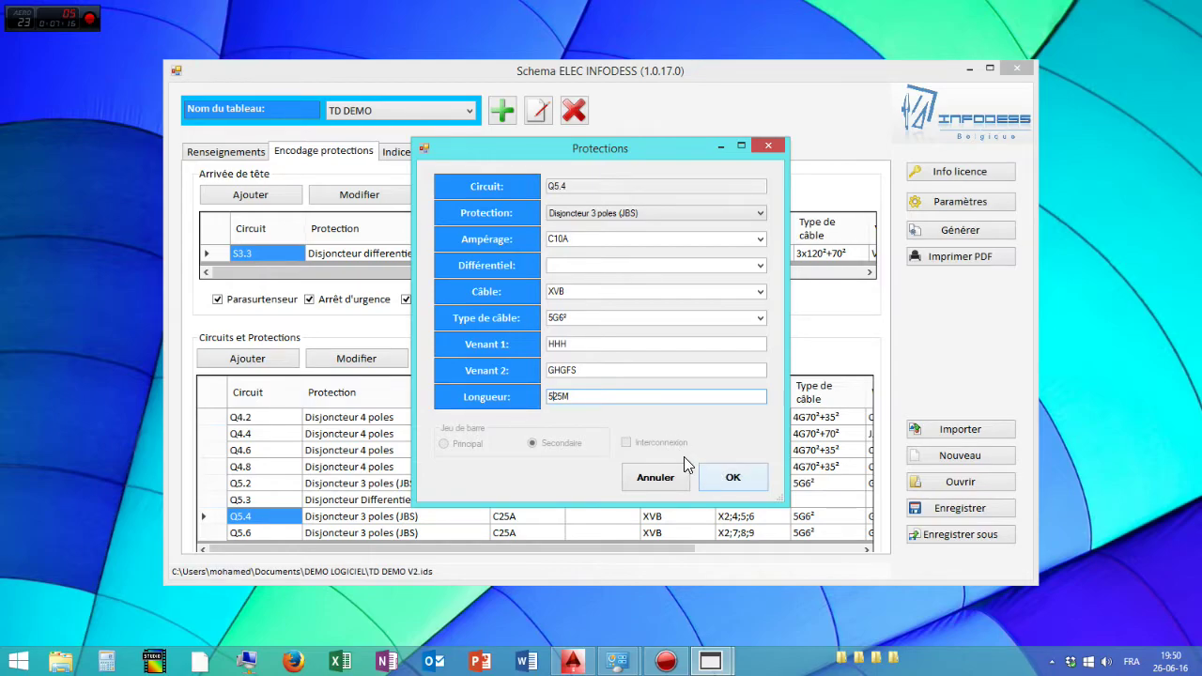
click(736, 481)
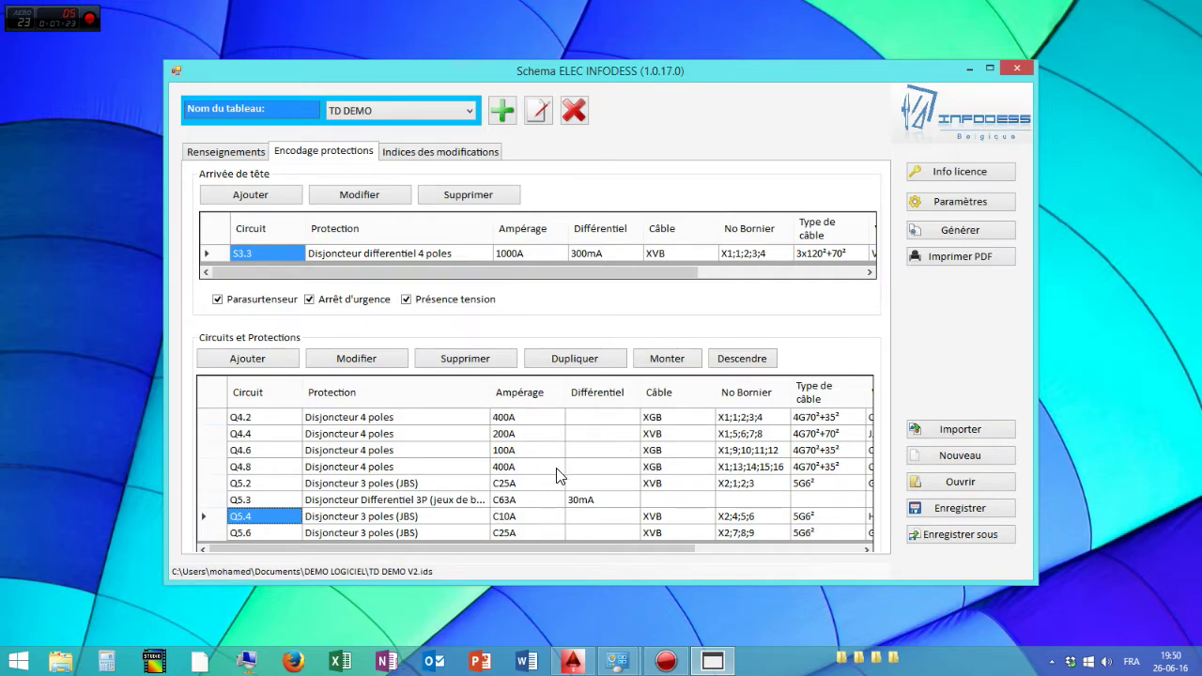
Add modification index 0 dated 26/0/2016 with description DEMO CLIENT, drawn by MOI and checked by VOUS
click(462, 152)
click(250, 210)
text(0)
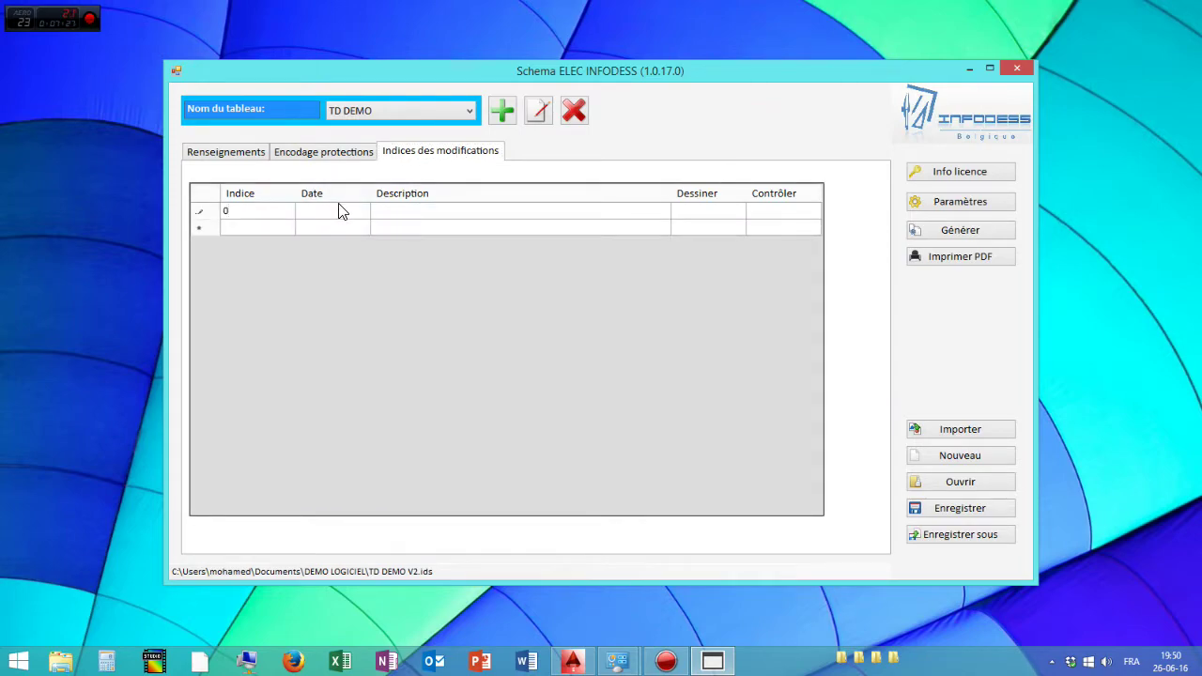
text(26)
click(408, 208)
text(DEMO CLIENT)
key(Tab)
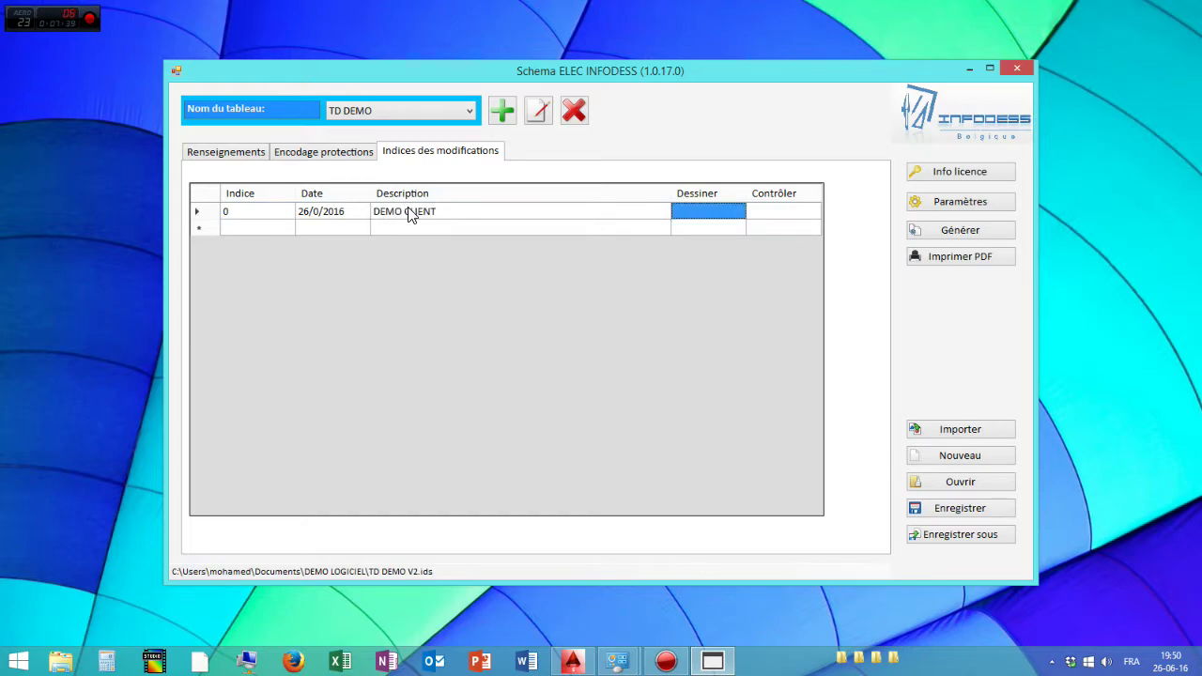
text(MOI)
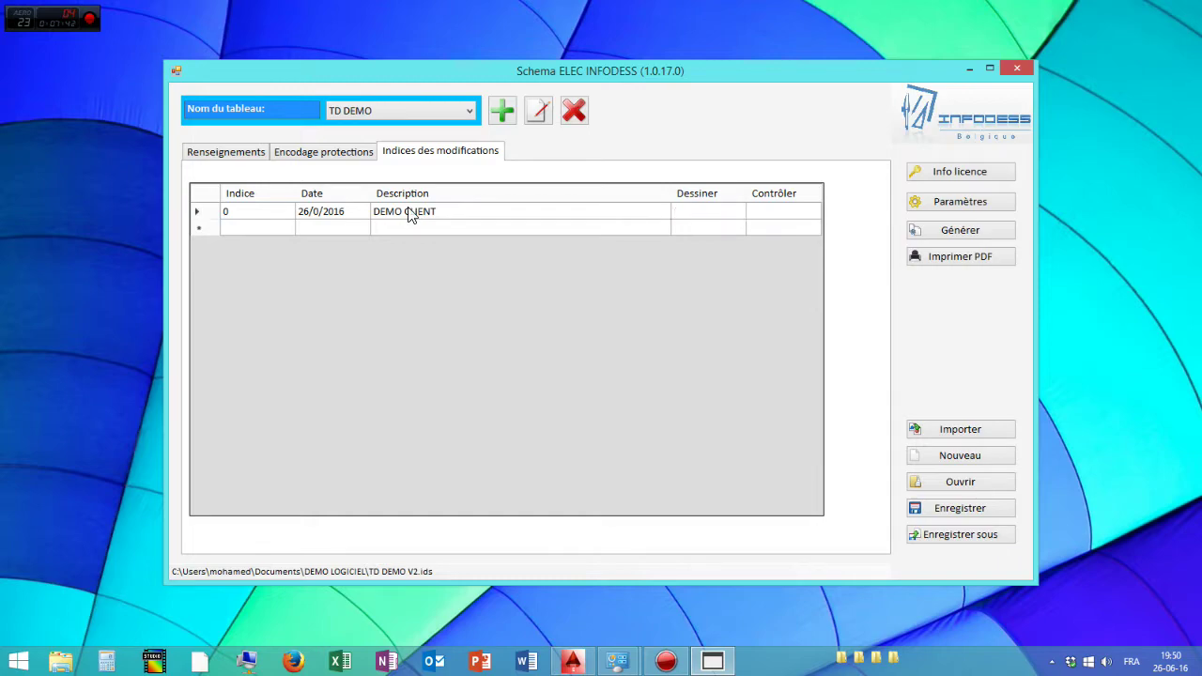
key(Tab)
text(VO)
Check the project information and protection pages, return to the modification indices and save the project
click(233, 154)
click(324, 153)
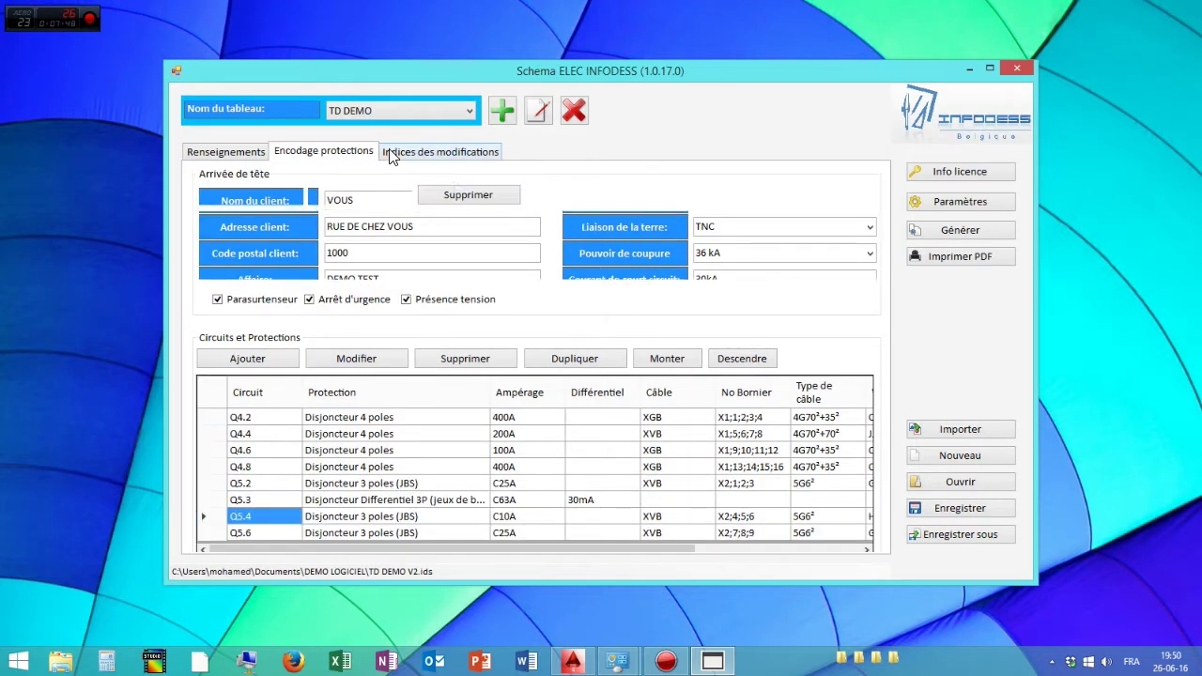
click(391, 154)
click(984, 510)
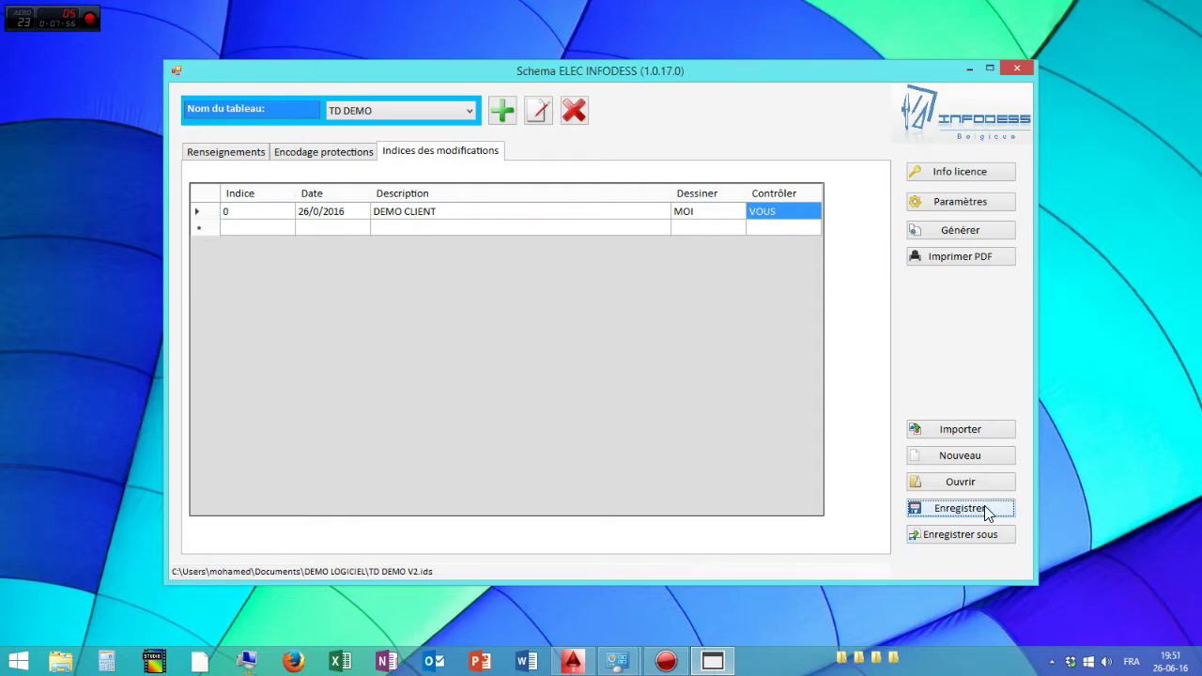
Generate the TD DEMO panel schematic and switch to the AutoCAD Electrical drawing
click(950, 231)
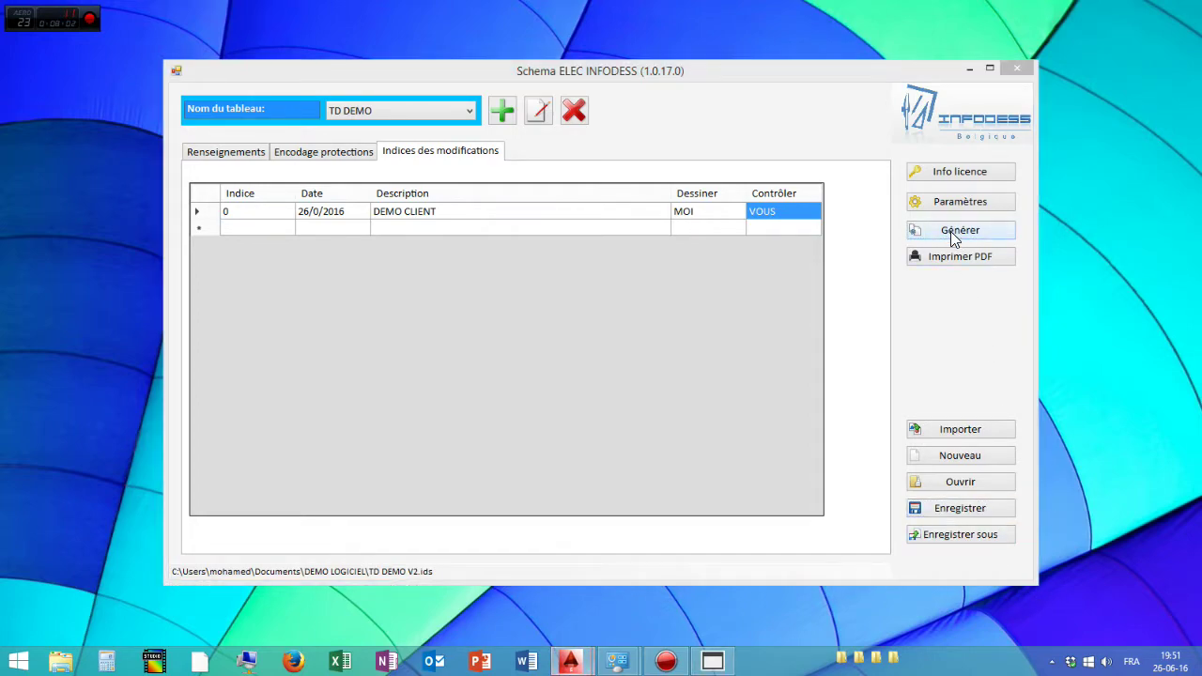
mouse_move(591, 667)
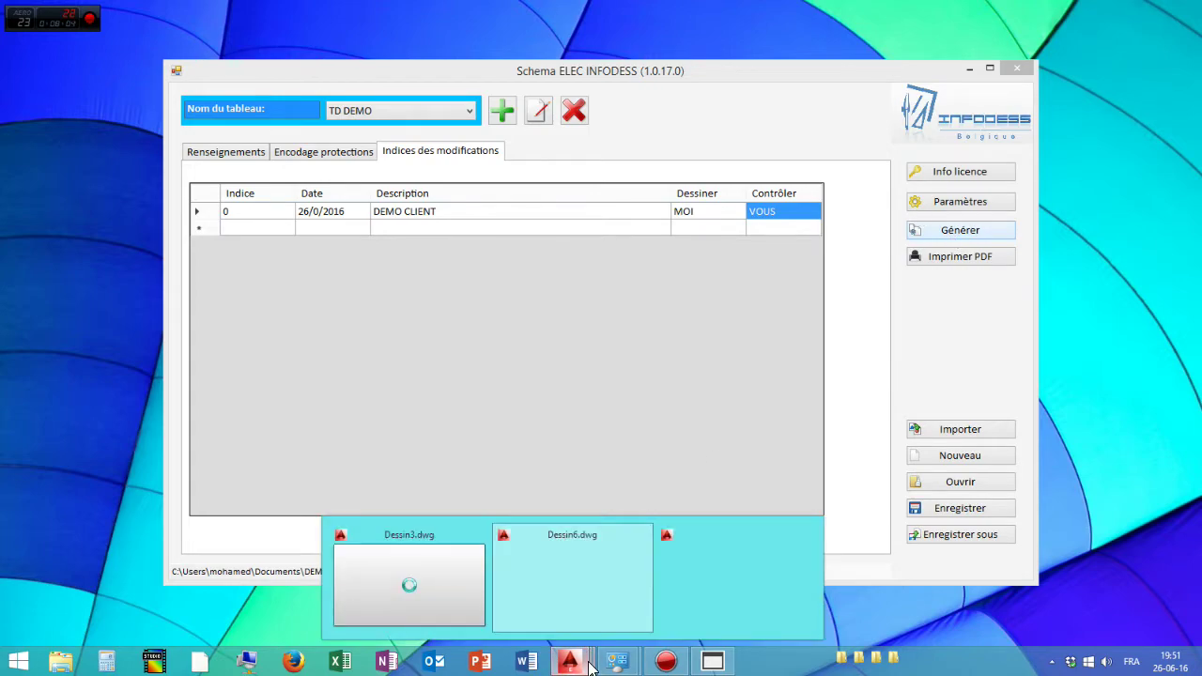
click(592, 591)
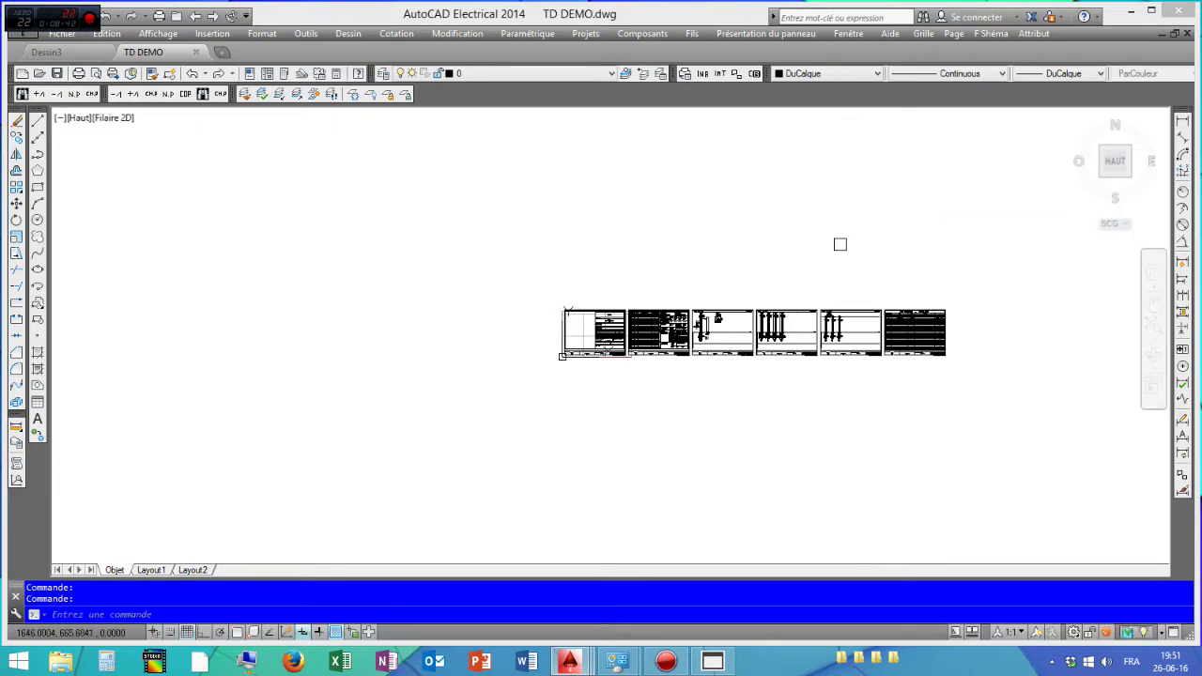
Examine the generated cover sheet, including its title block, client, affair and object fields and signature area
scroll(619, 340, up, 3)
scroll(621, 317, up, 4)
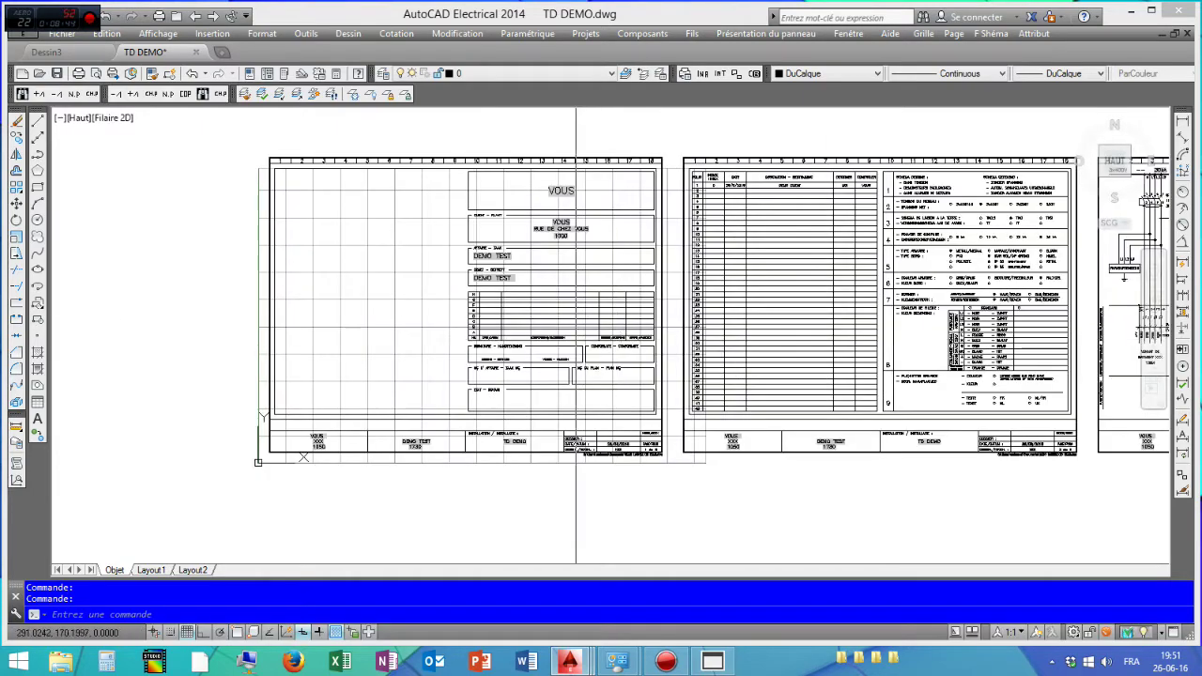
scroll(454, 205, down, 2)
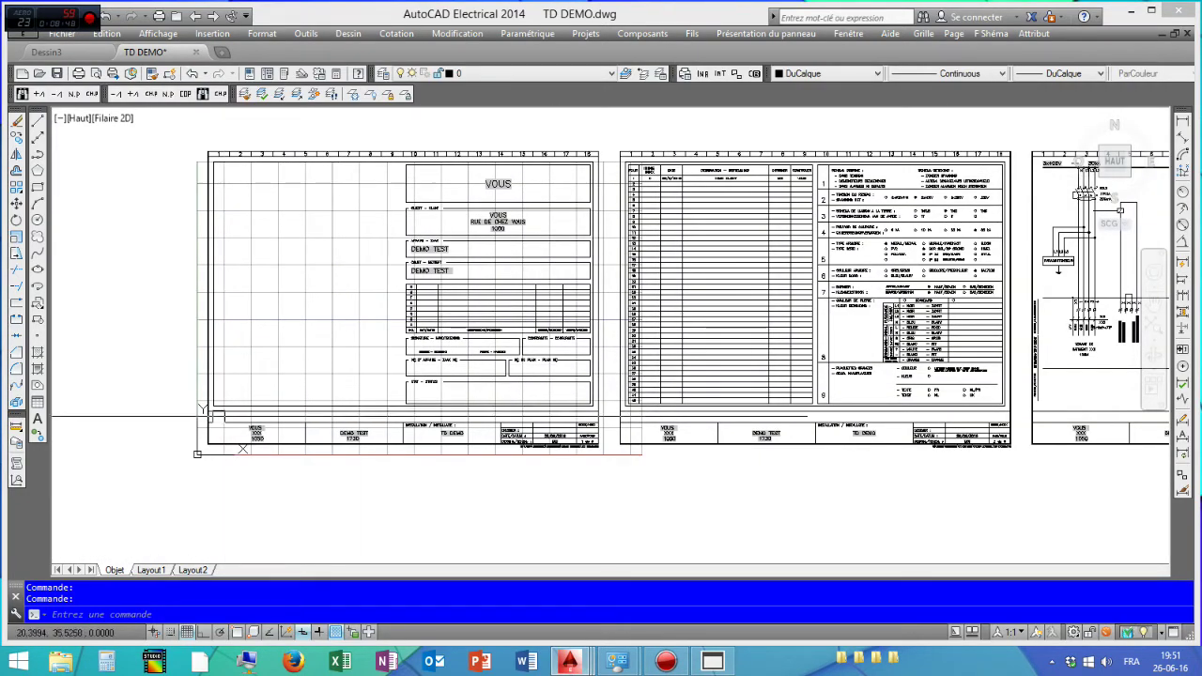
scroll(241, 441, up, 3)
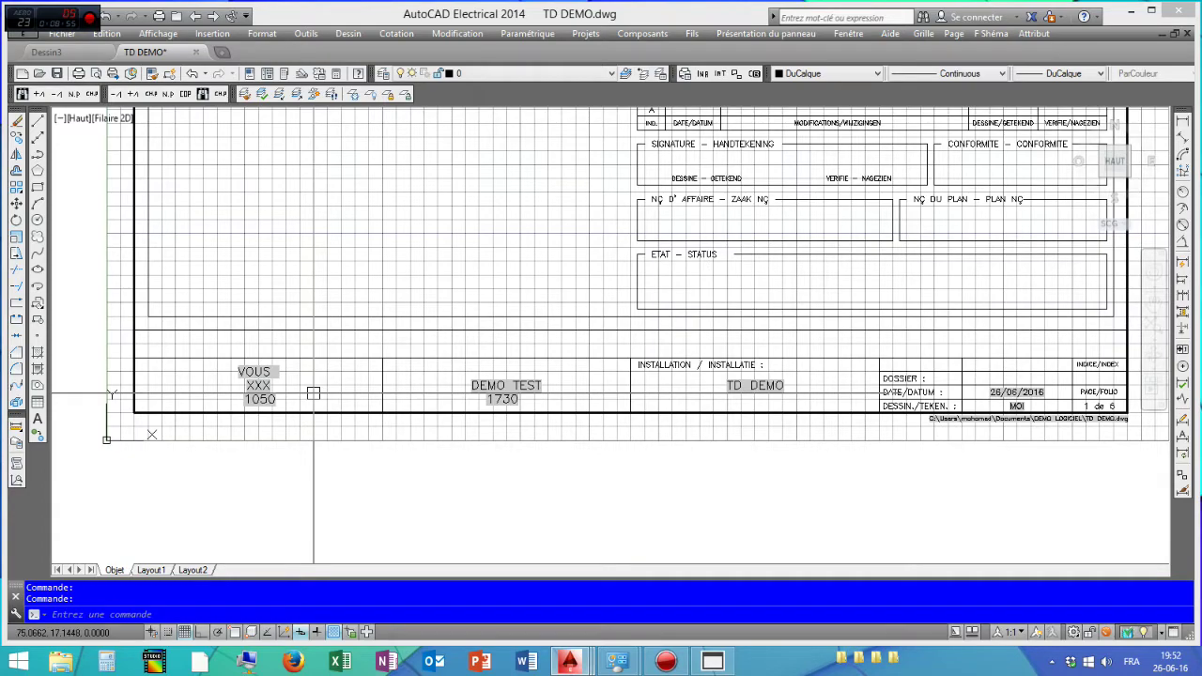
scroll(435, 273, down, 4)
mouse_move(435, 274)
middle_down()
mouse_move(472, 285)
mouse_move(380, 399)
middle_up()
scroll(482, 241, up, 6)
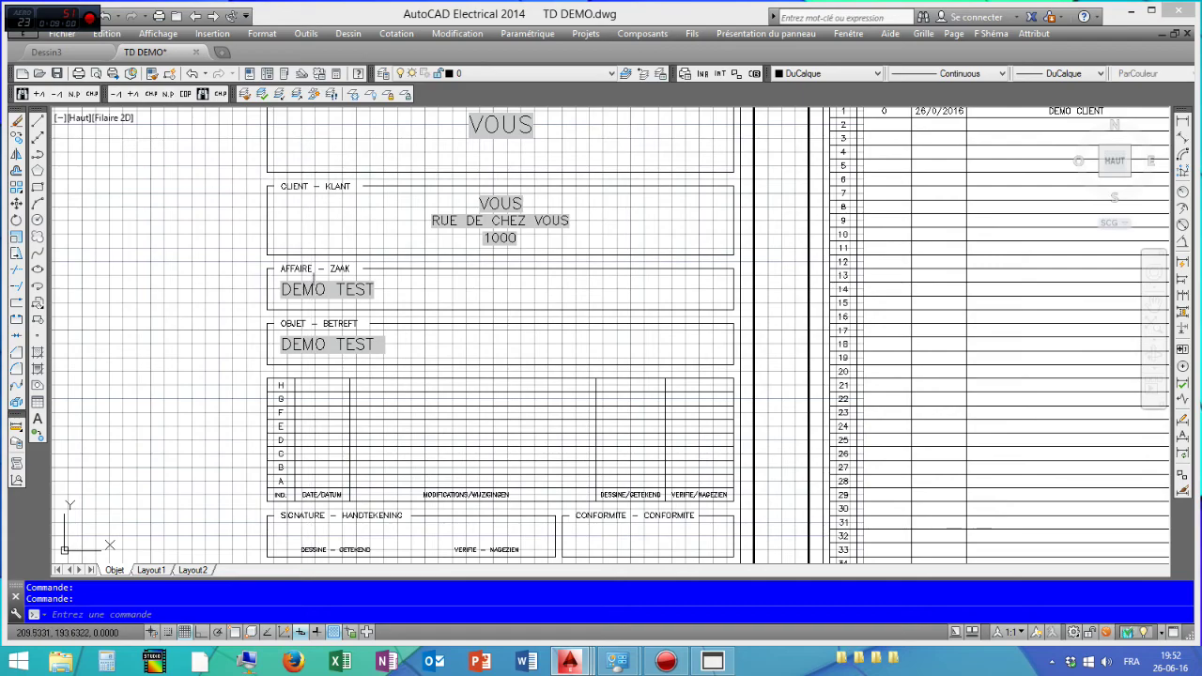
scroll(475, 429, down, 3)
scroll(469, 279, up, 3)
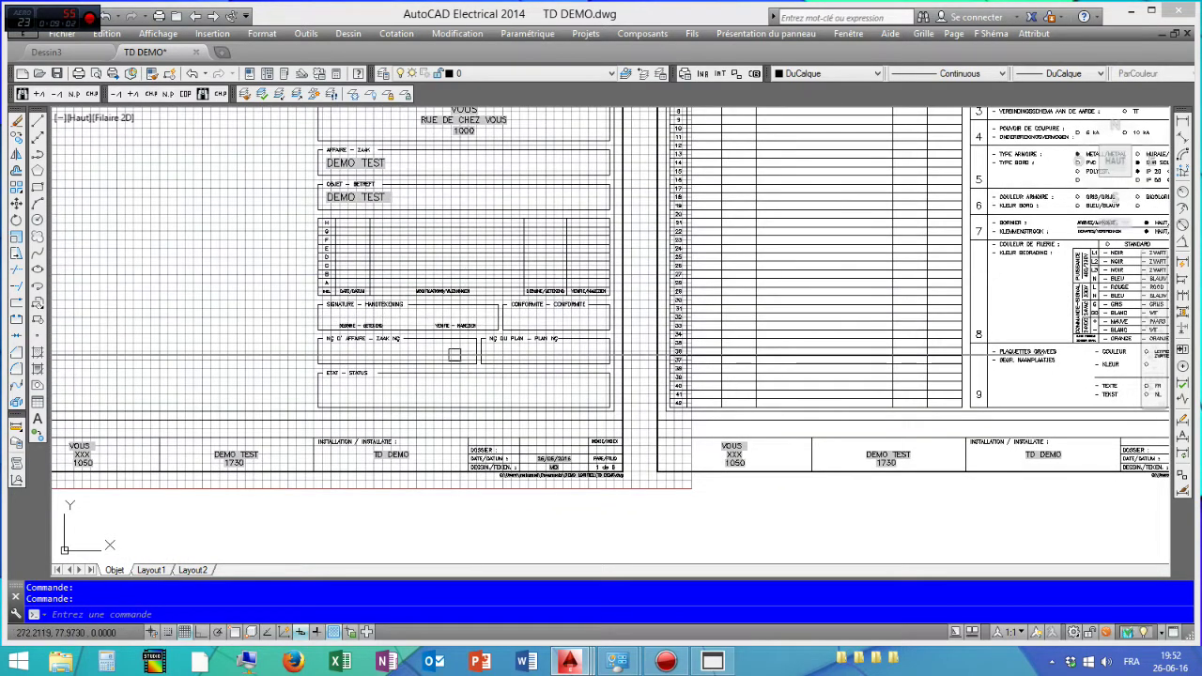
scroll(455, 354, up, 2)
scroll(443, 373, down, 5)
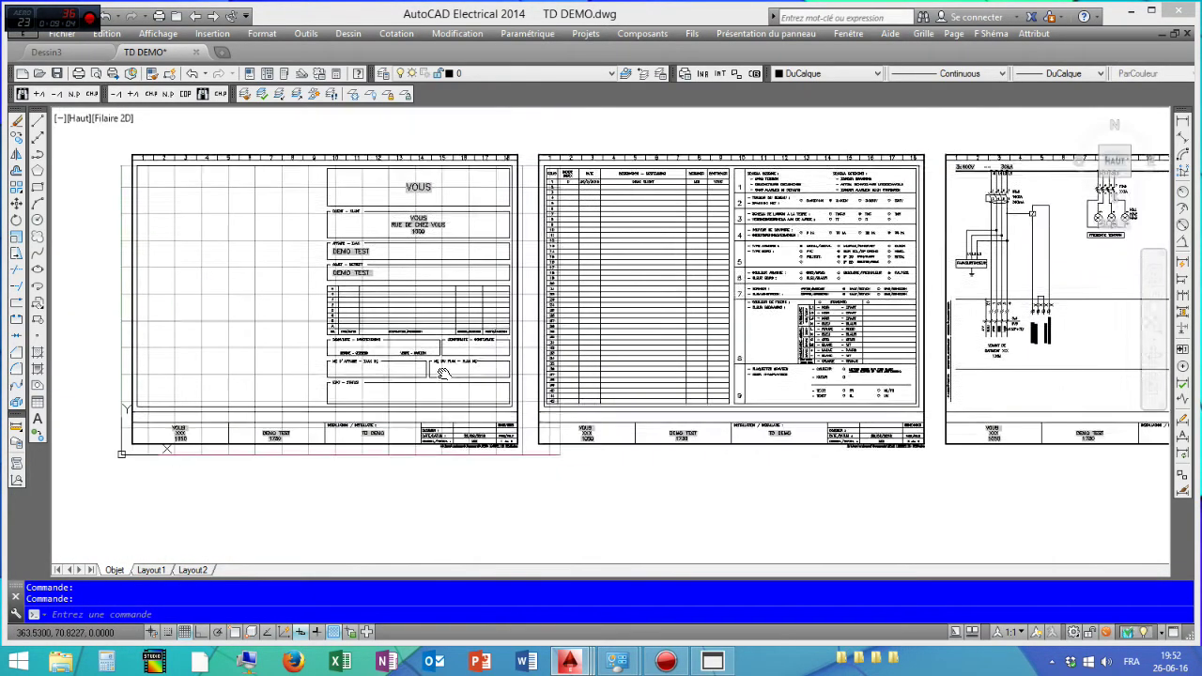
Examine the second sheet's modification list and panel specifications, and the head incomer sheet beside it
middle_drag(443, 373, 220, 362)
scroll(614, 166, up, 6)
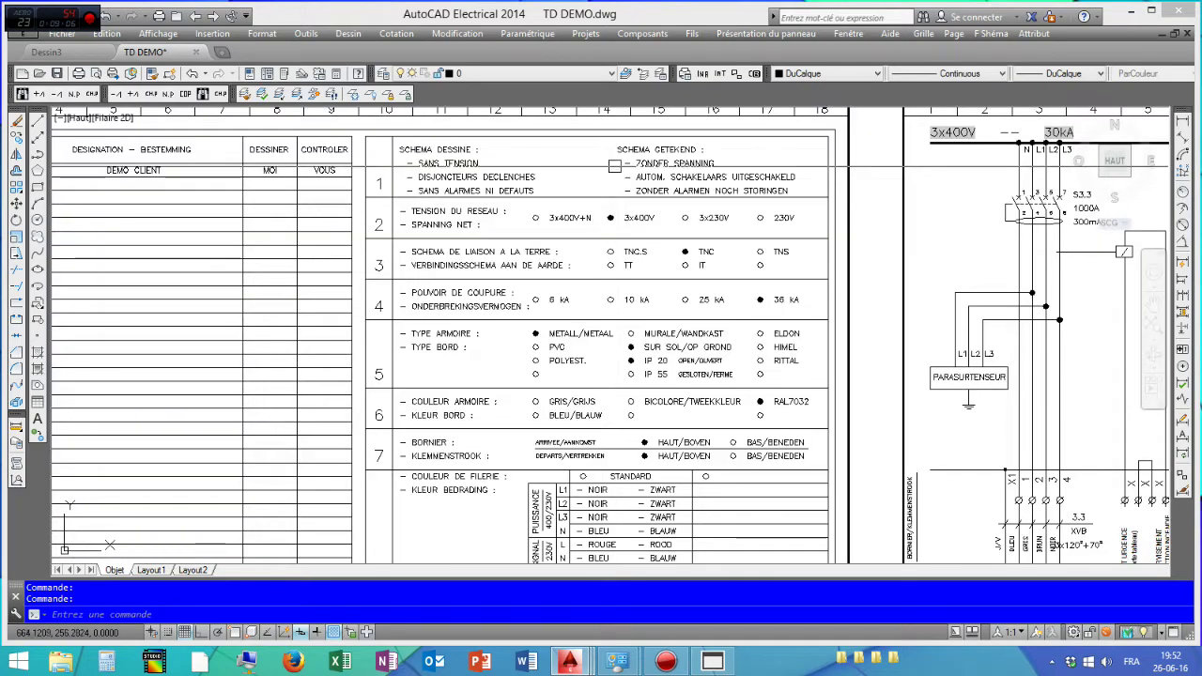
scroll(281, 254, down, 2)
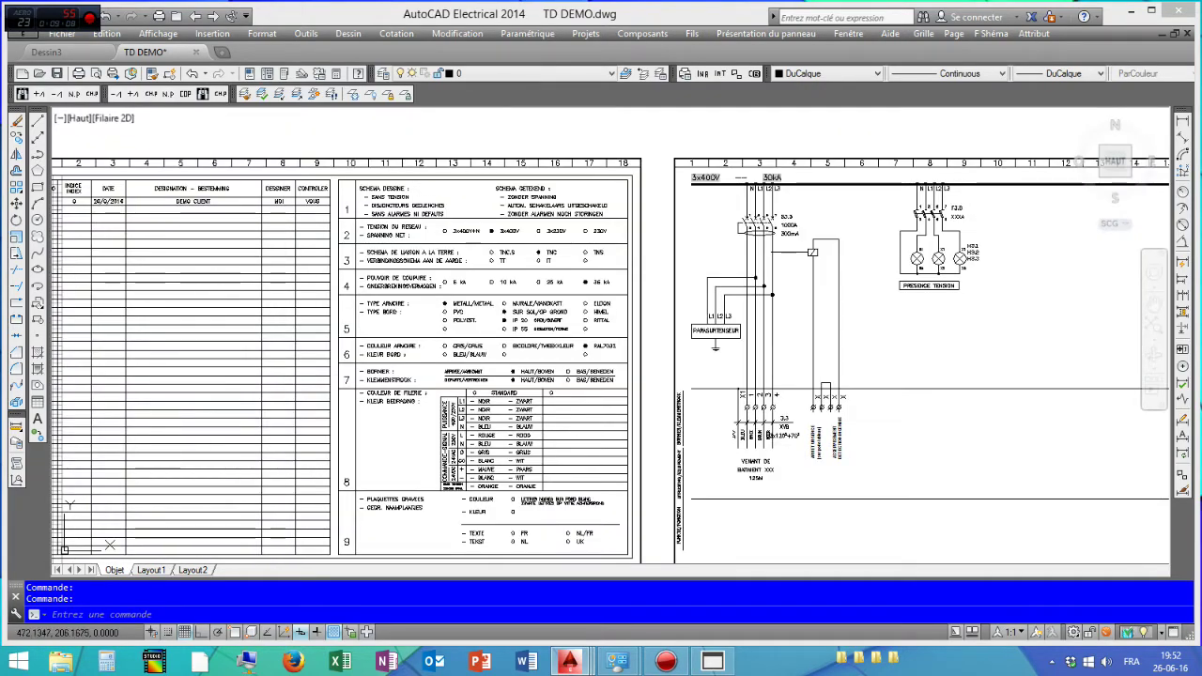
mouse_move(84, 293)
middle_down()
mouse_move(515, 278)
mouse_move(157, 281)
middle_up()
scroll(525, 235, up, 2)
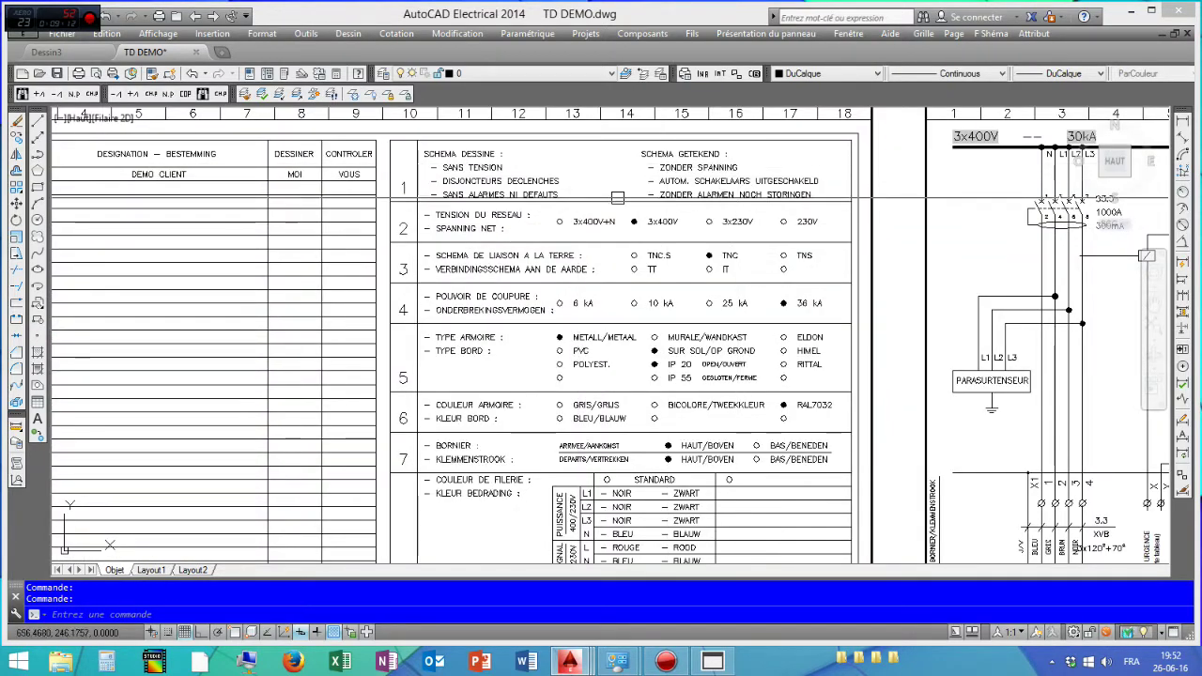
mouse_move(732, 366)
middle_down()
mouse_move(730, 86)
mouse_move(410, 118)
middle_up()
scroll(611, 338, down, 3)
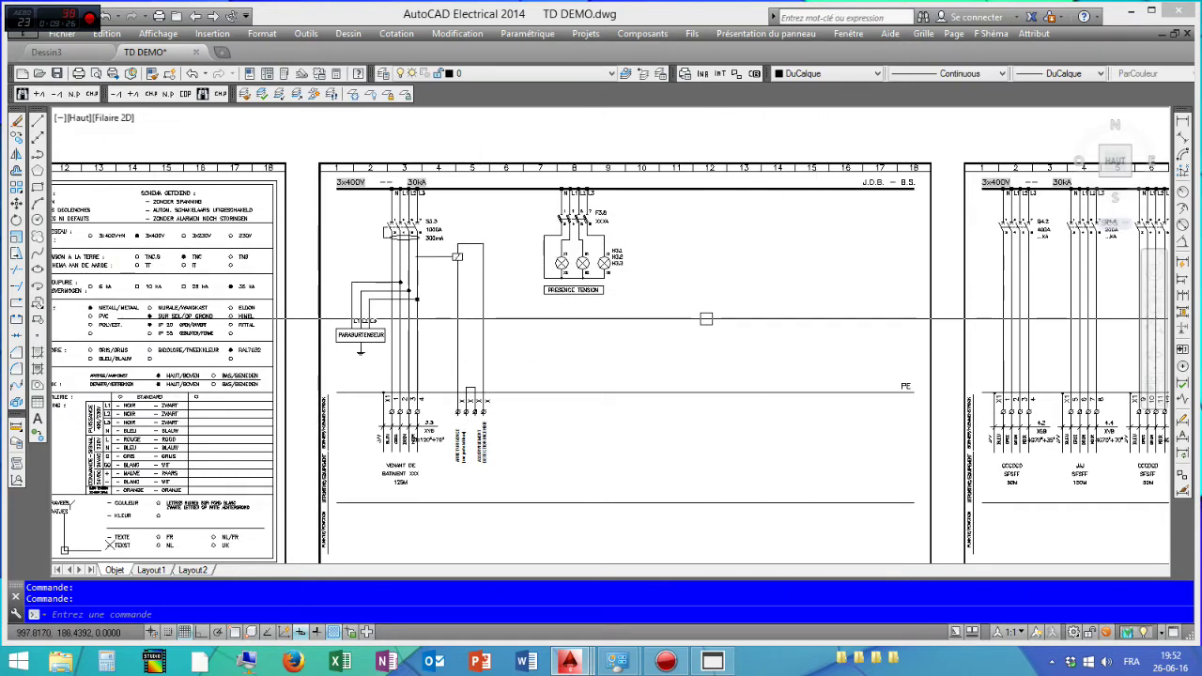
Examine the four-pole circuits Q4.2 to Q4.8, including their breakers, terminals, cables and destination texts
scroll(471, 249, down, 4)
scroll(471, 249, up, 2)
scroll(471, 248, up, 4)
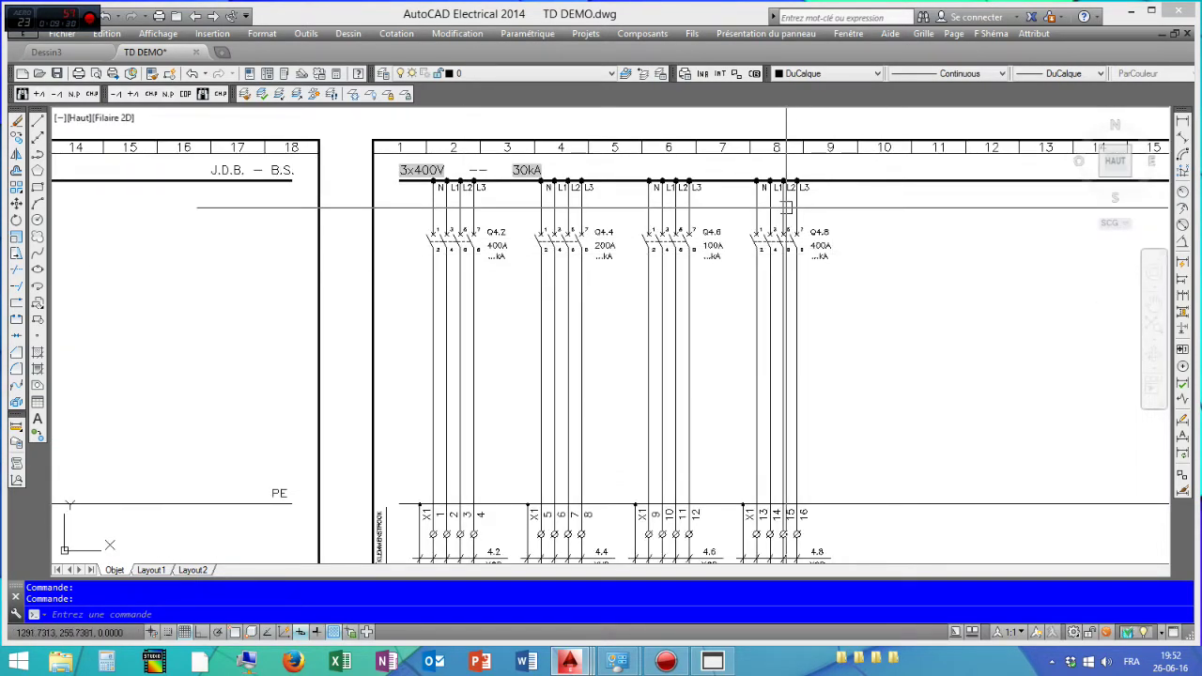
scroll(563, 300, down, 3)
middle_drag(579, 355, 563, 211)
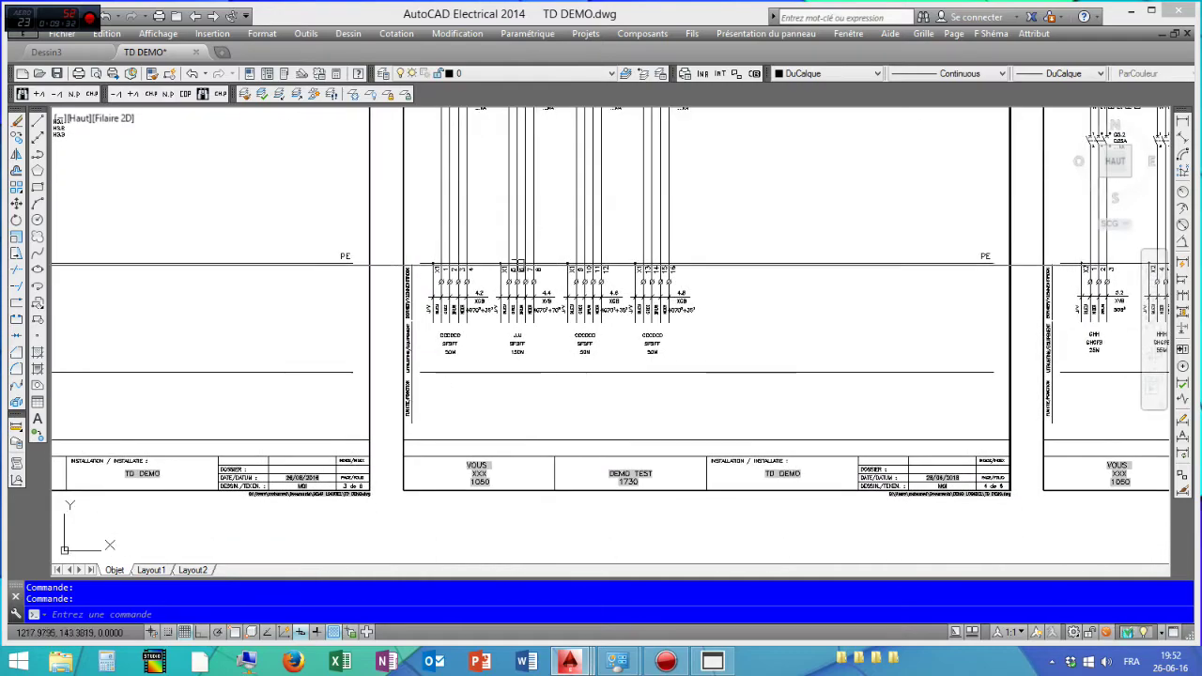
scroll(557, 279, up, 4)
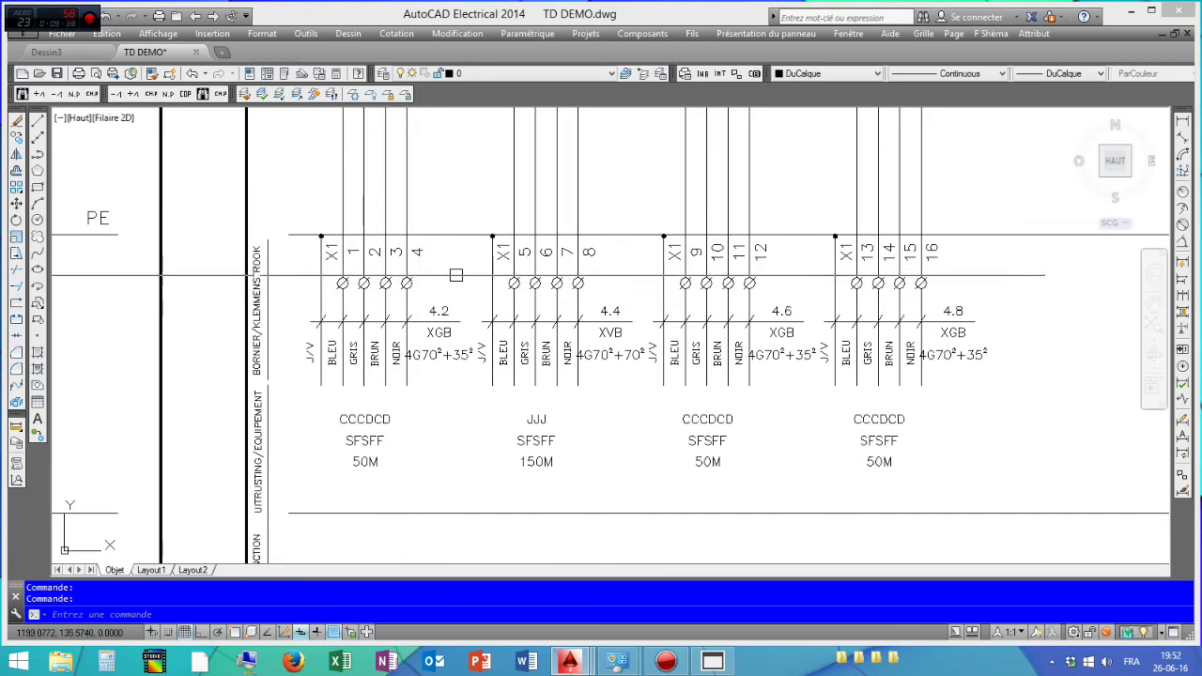
scroll(943, 282, down, 2)
middle_drag(992, 283, 232, 400)
Examine the secondary busbar sheet with differential breaker Q5.3, its three-pole circuits and their X2 terminals
scroll(457, 341, down, 4)
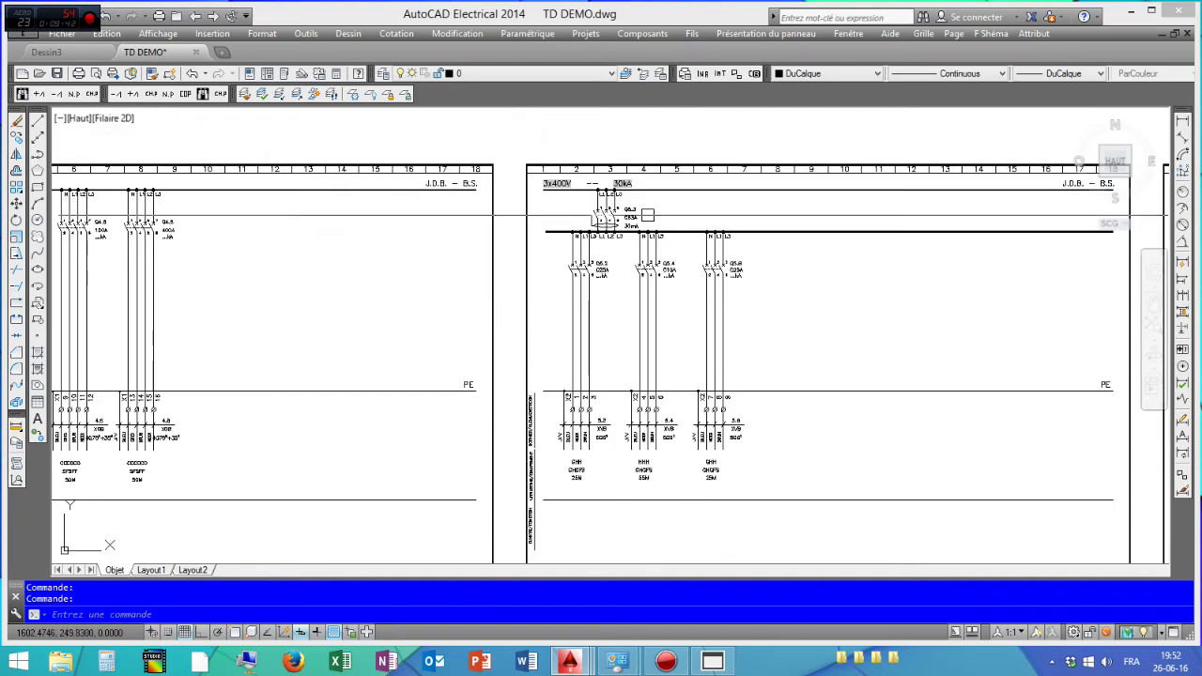
scroll(545, 206, up, 4)
scroll(613, 208, up, 4)
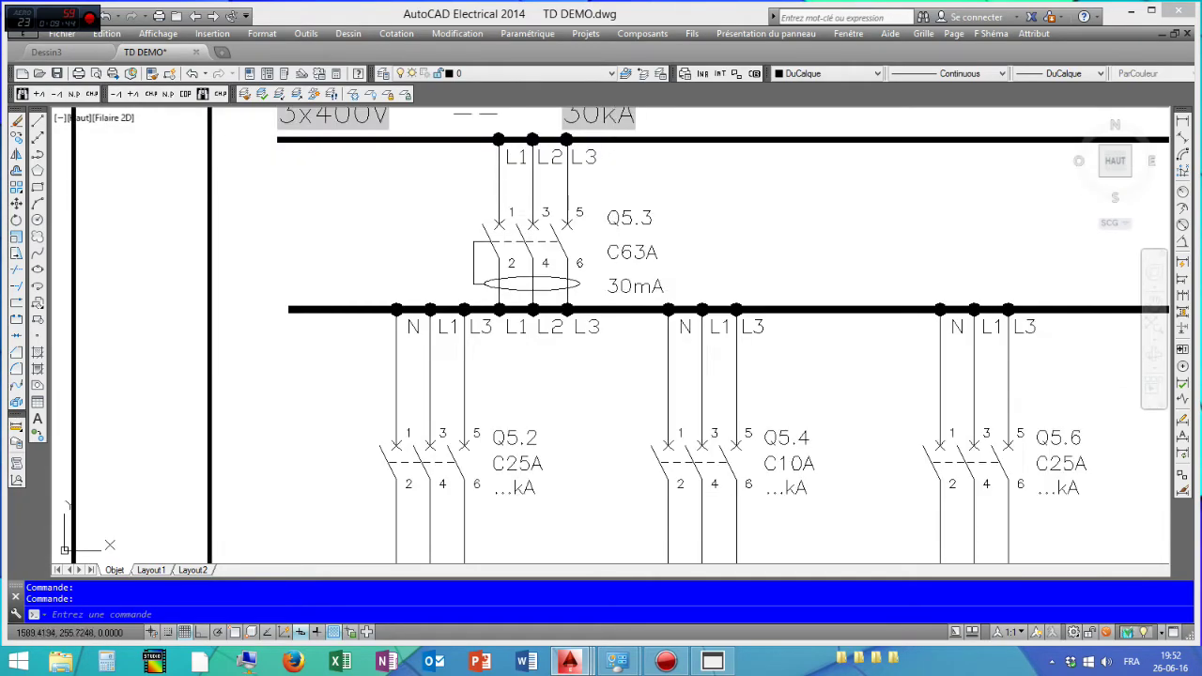
scroll(560, 215, down, 1)
scroll(561, 215, down, 1)
middle_drag(560, 282, 570, 176)
middle_drag(520, 431, 510, 322)
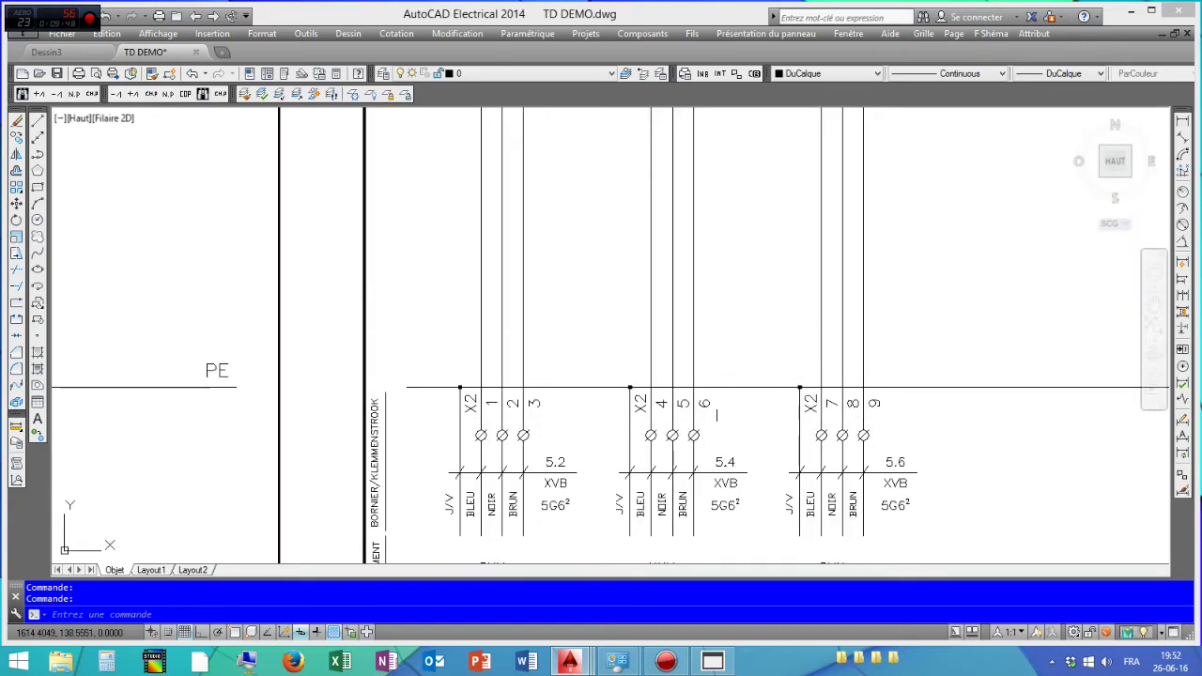
Examine the material list sheet across its identifier, function, brand, reference, cable and length columns
scroll(893, 413, down, 4)
middle_drag(893, 412, 276, 412)
middle_drag(752, 394, 387, 395)
scroll(484, 226, up, 4)
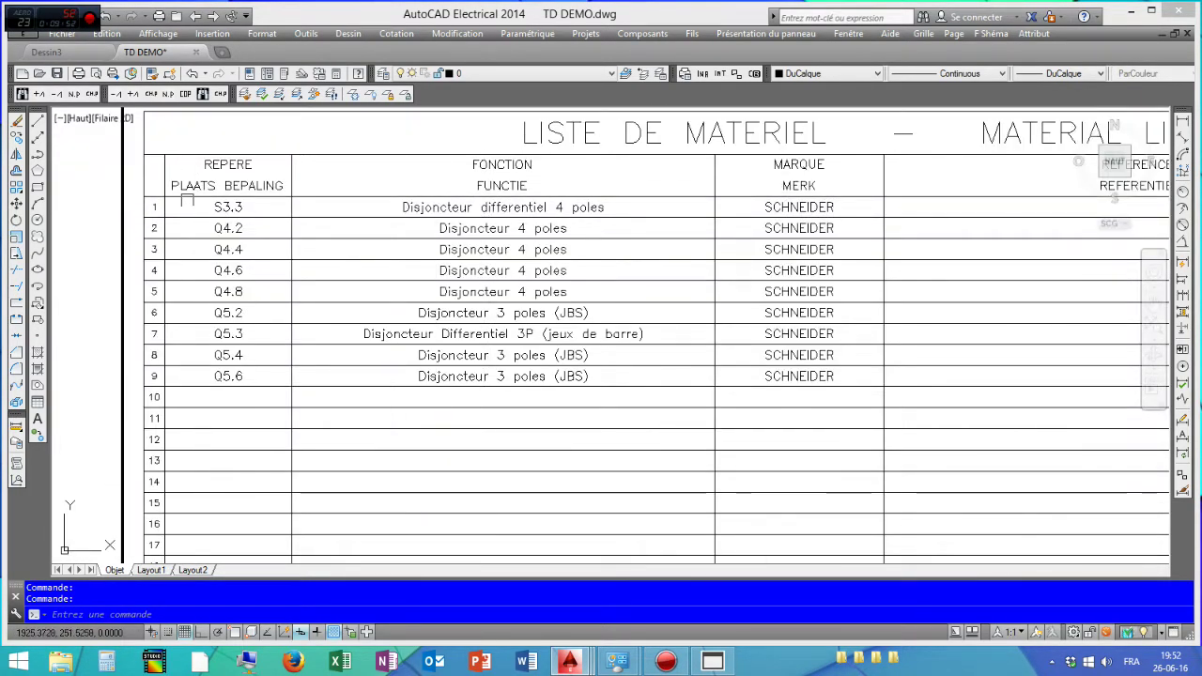
scroll(288, 260, down, 4)
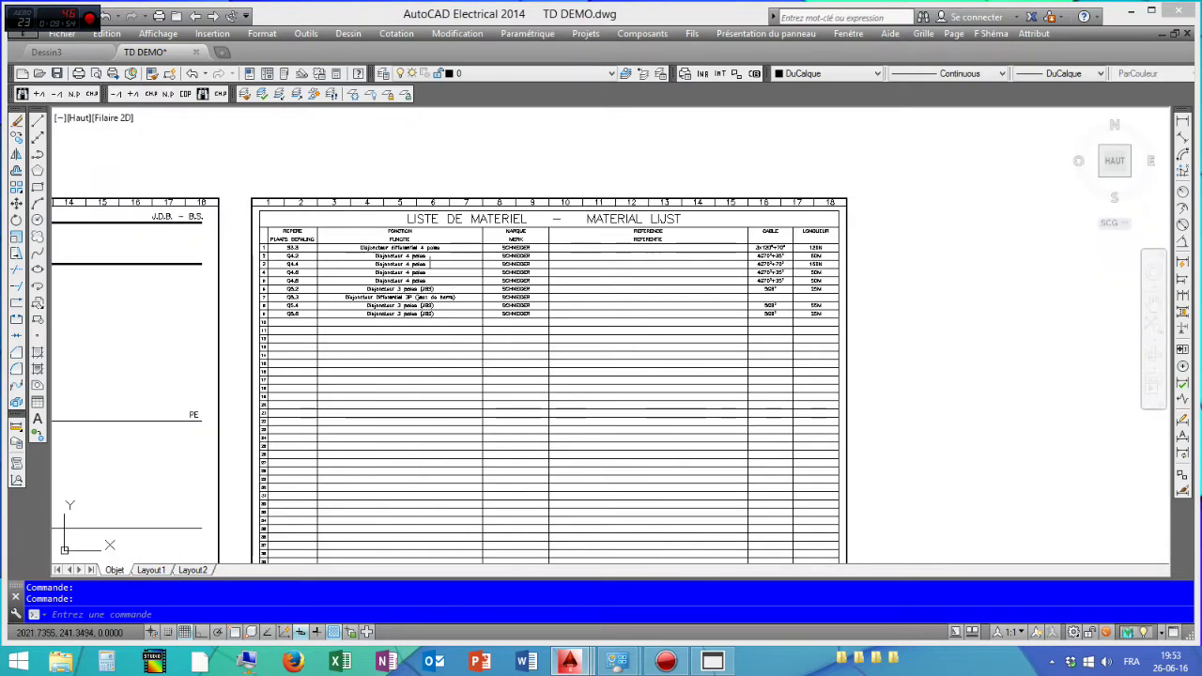
scroll(282, 254, up, 4)
middle_drag(545, 278, 213, 277)
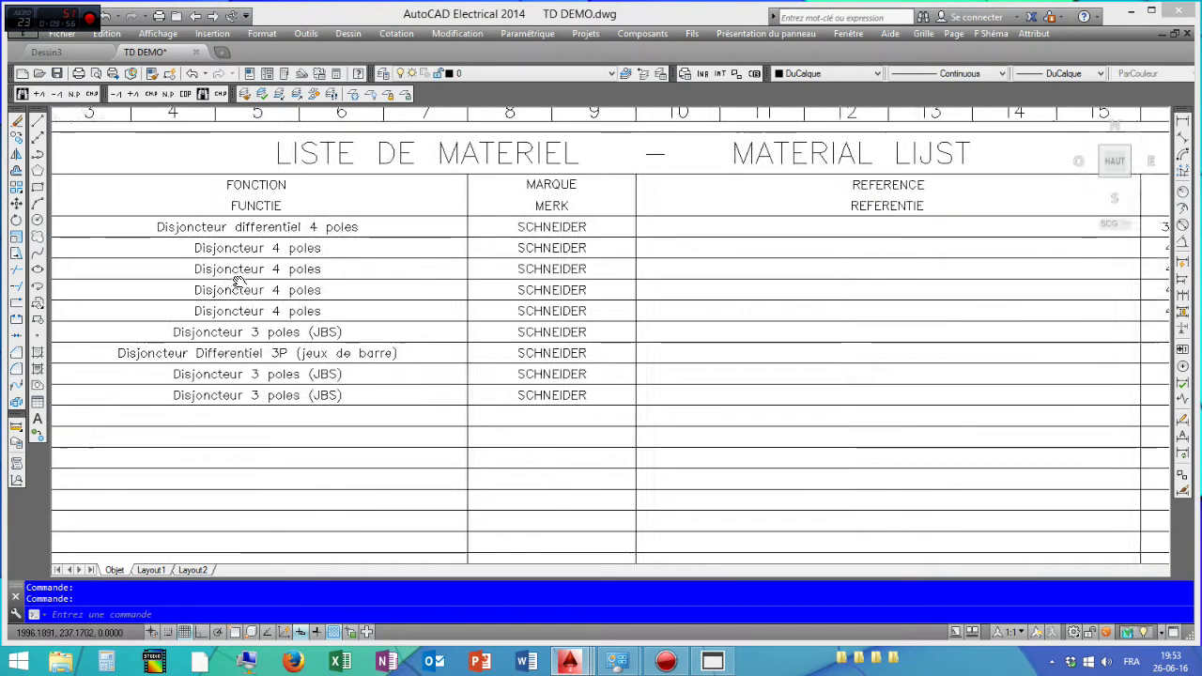
middle_drag(614, 268, 246, 255)
mouse_move(602, 292)
middle_down()
mouse_move(435, 287)
mouse_move(788, 261)
middle_up()
scroll(429, 290, down, 5)
View the block attributes of circuit Q5.6 from its amperage and cable number texts, closing the editor without changes
scroll(488, 253, up, 4)
scroll(475, 260, down, 2)
middle_drag(475, 260, 943, 242)
middle_drag(383, 263, 787, 223)
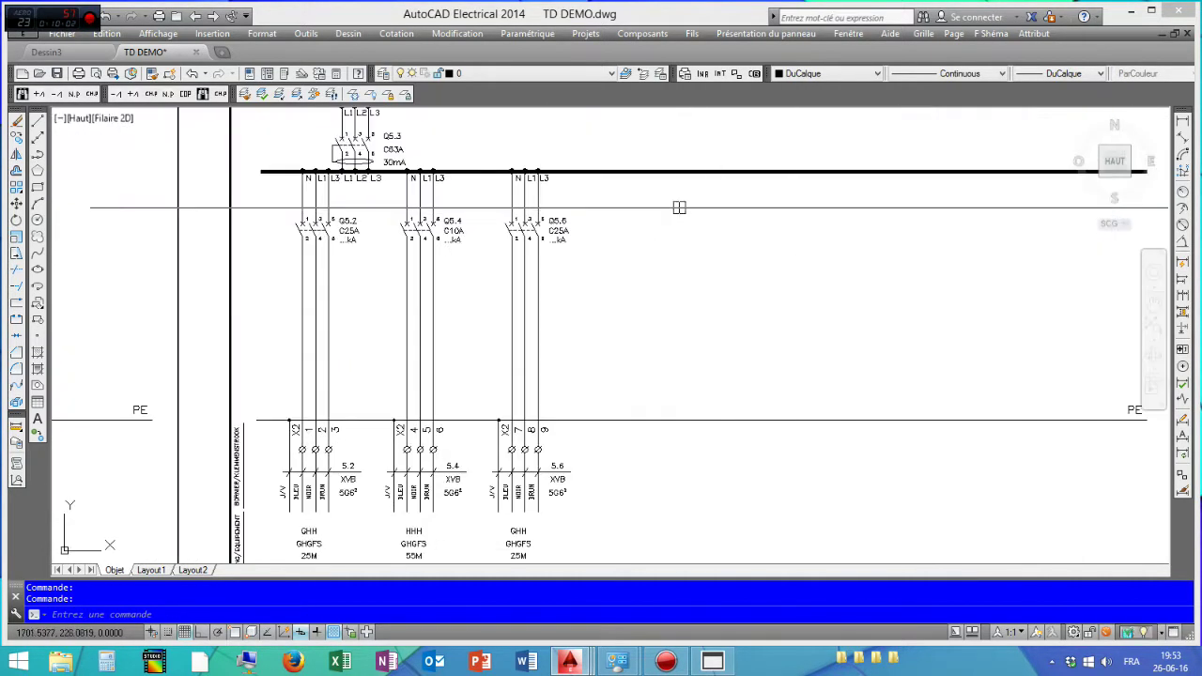
double_click(563, 226)
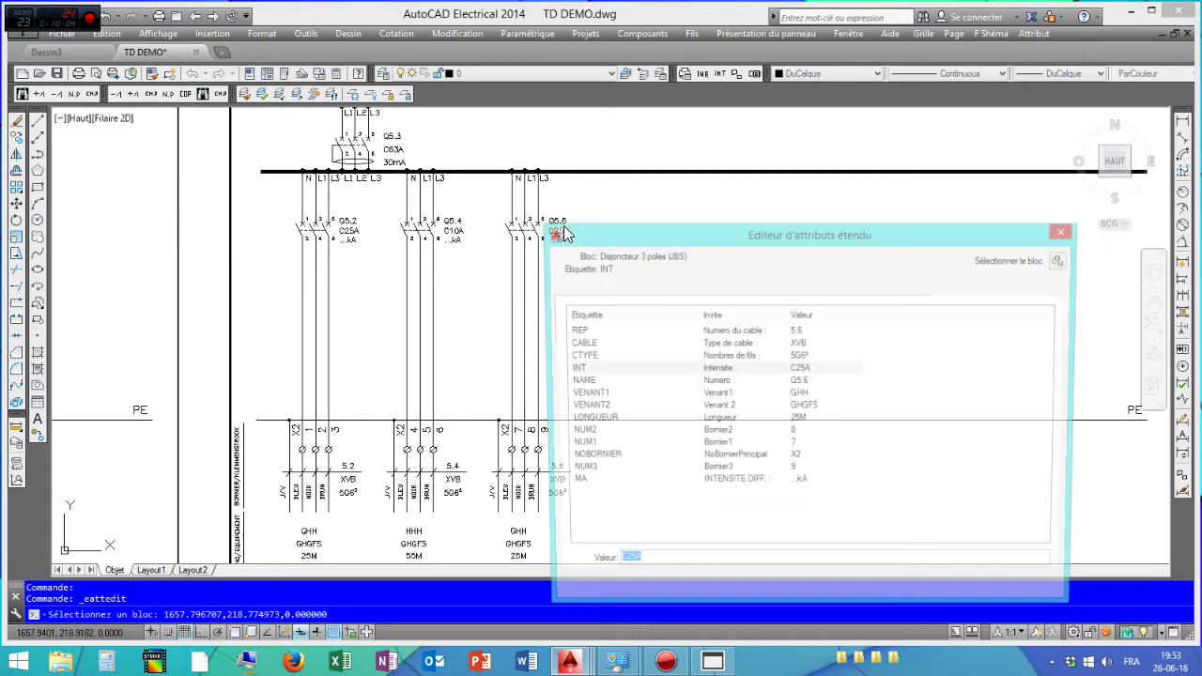
click(943, 597)
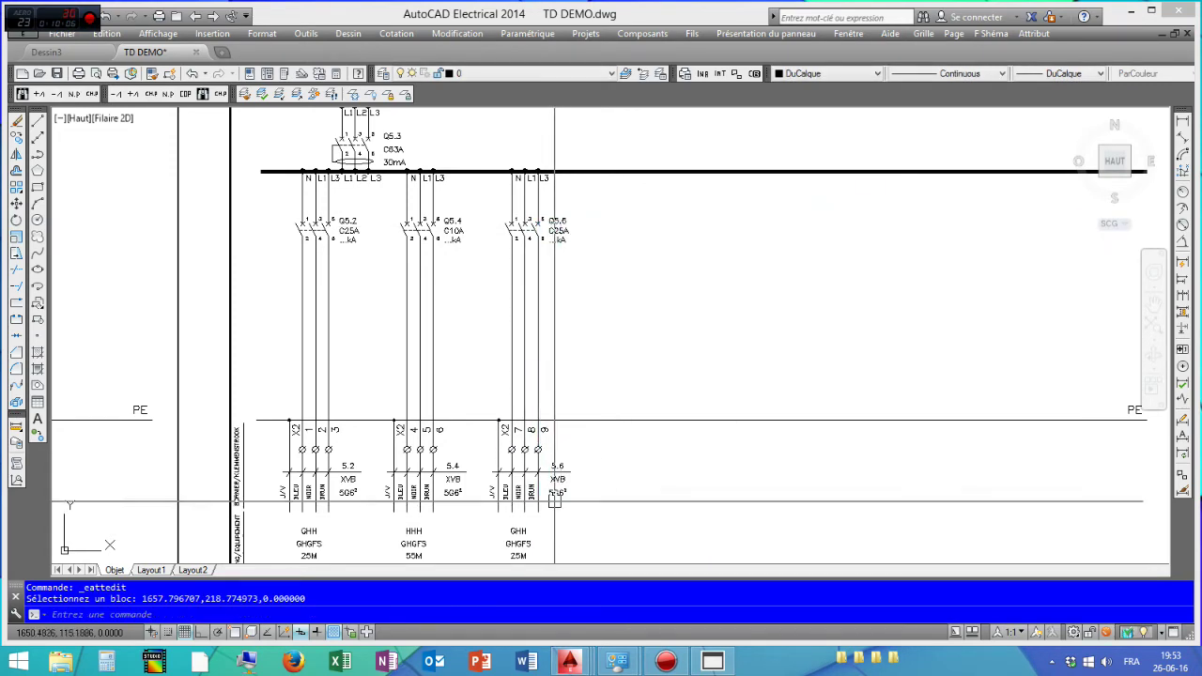
double_click(552, 466)
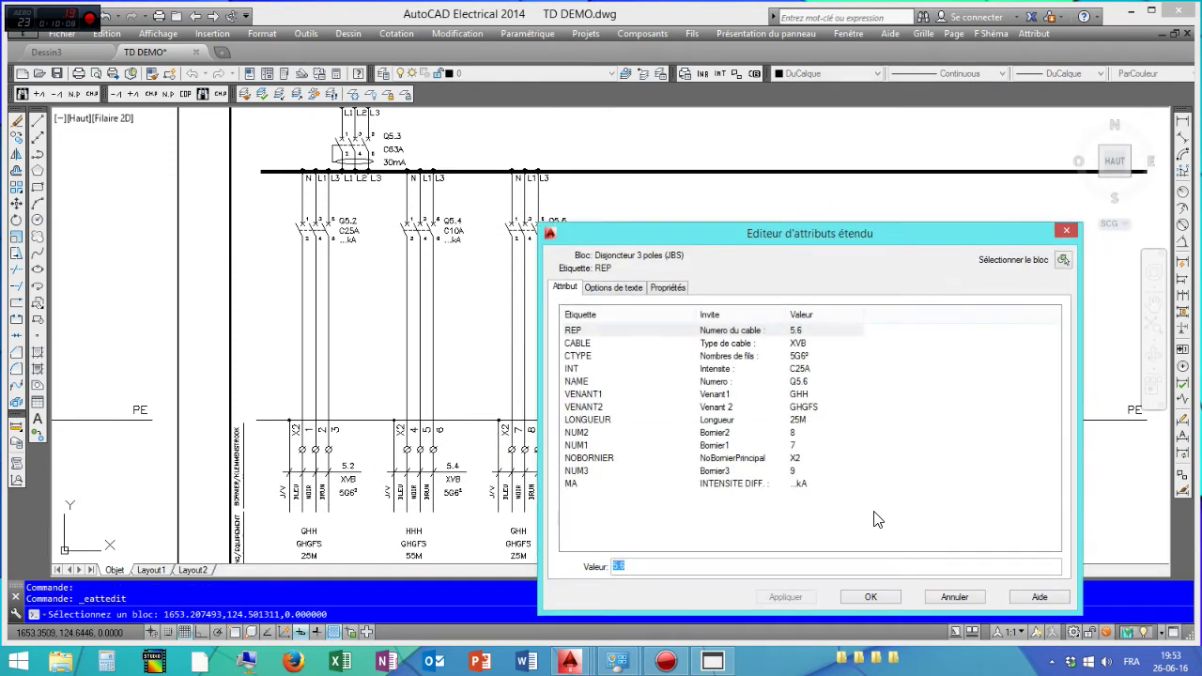
click(953, 597)
Save the TD DEMO drawing, and print the schematic to PDF from Schema ELEC INFODESS
middle_drag(569, 383, 732, 199)
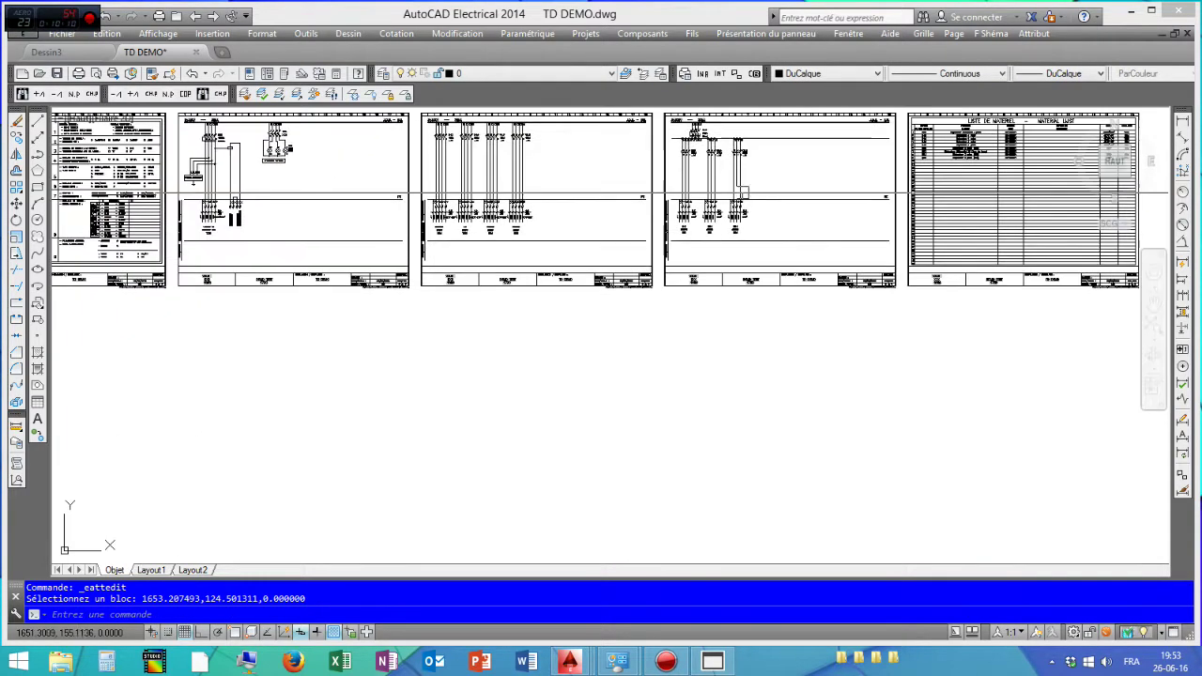
scroll(732, 200, down, 2)
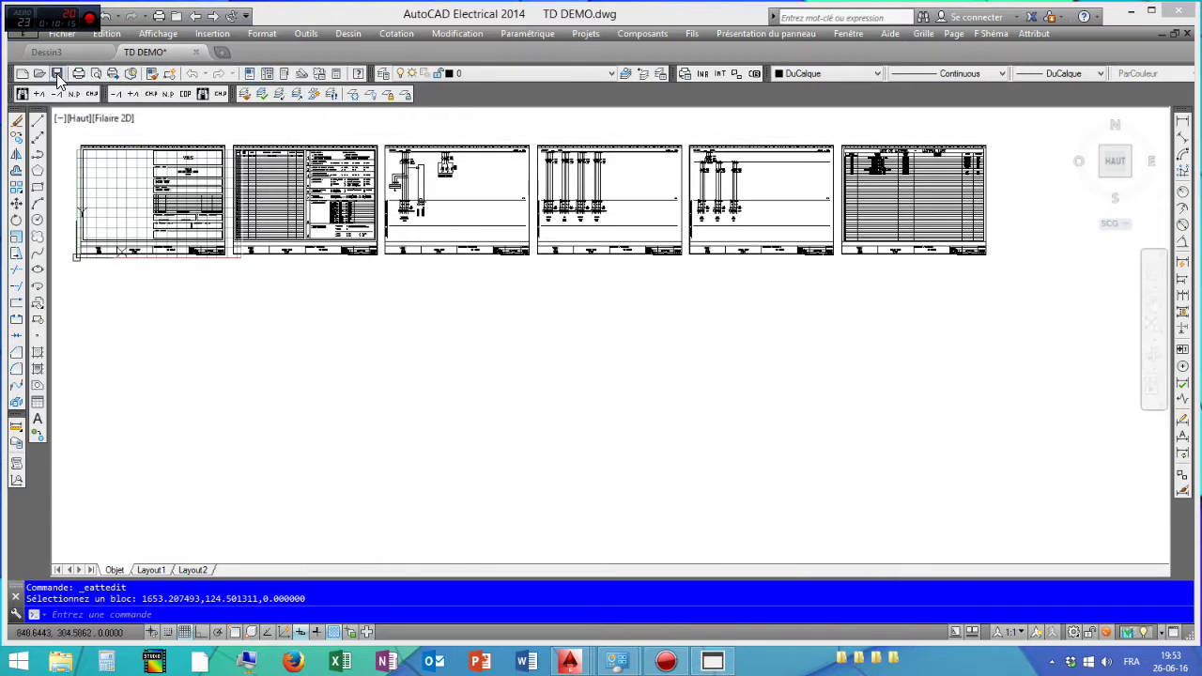
key(ctrl+s)
click(712, 661)
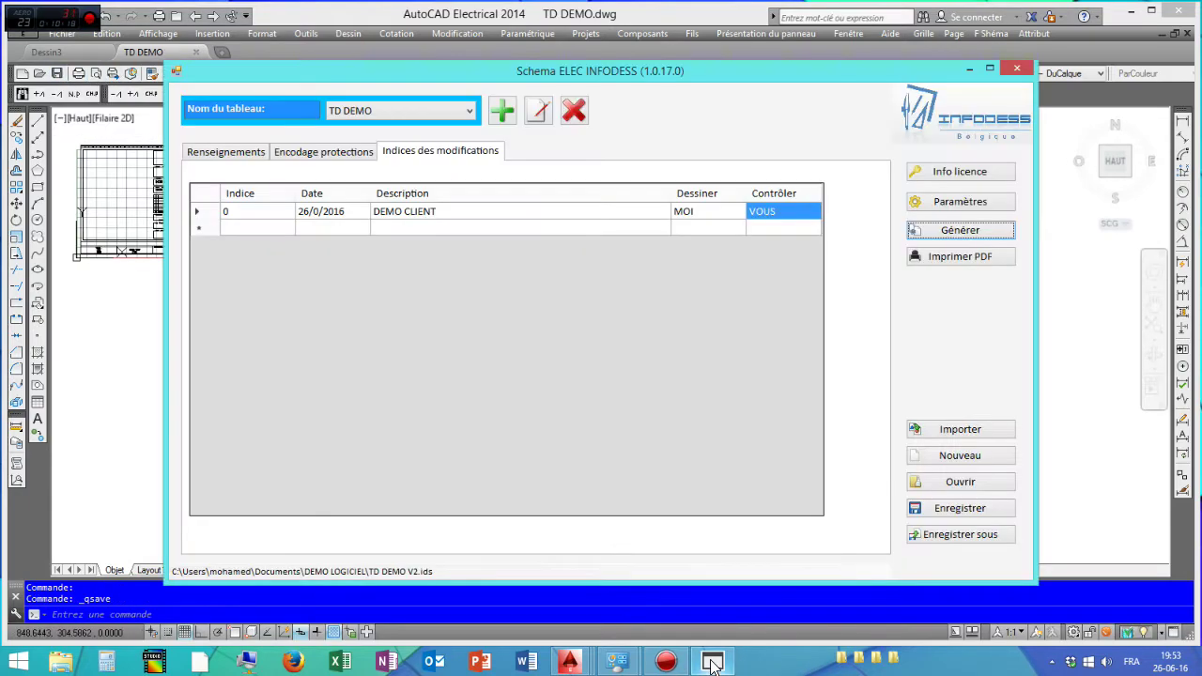
click(991, 257)
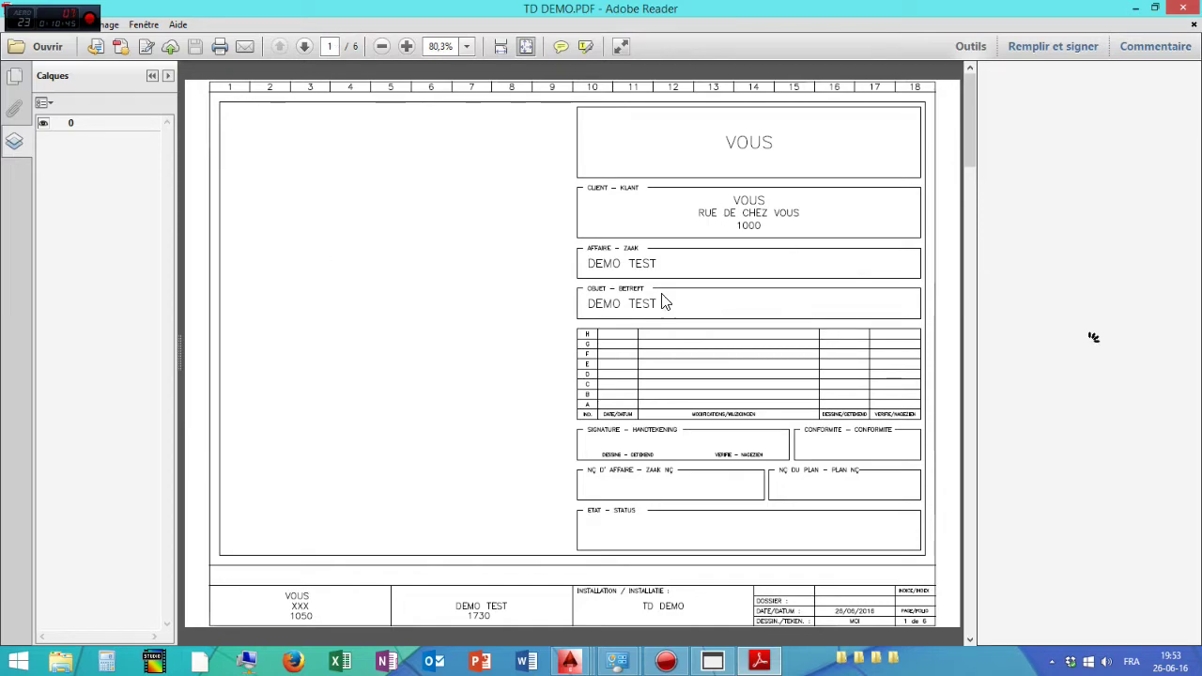
Review the sheets of the printed TD DEMO PDF from the cover page to page 5, and close the PDF
click(304, 47)
click(304, 47)
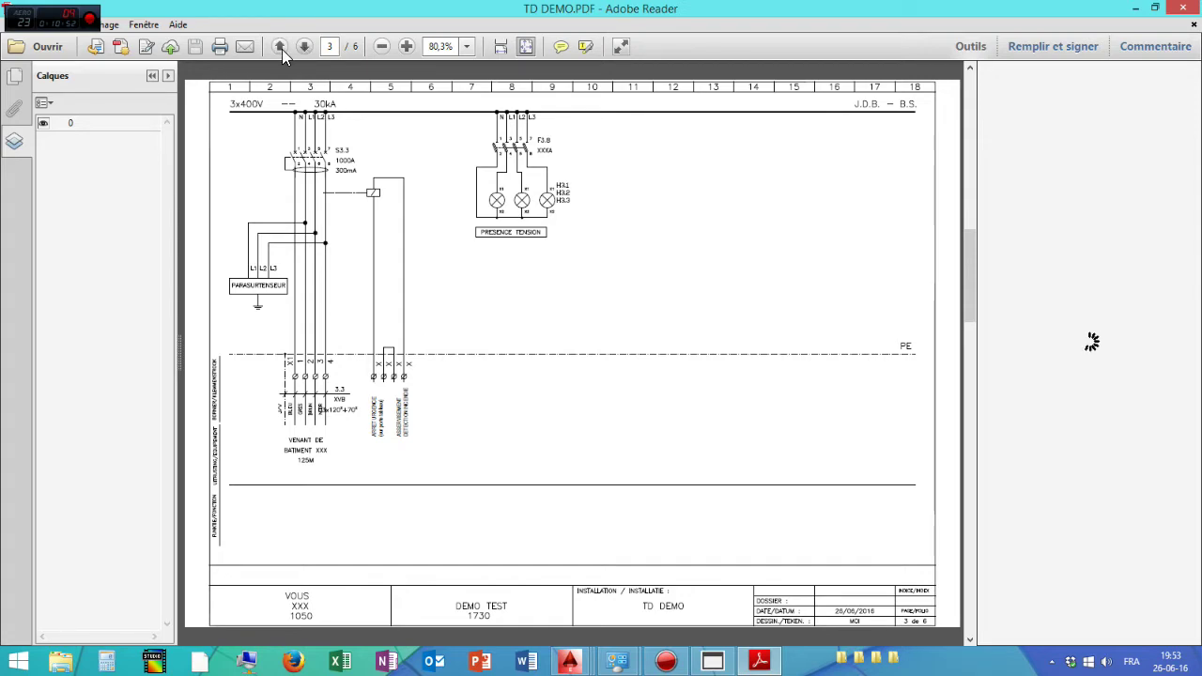
click(278, 48)
click(304, 47)
click(303, 47)
click(303, 47)
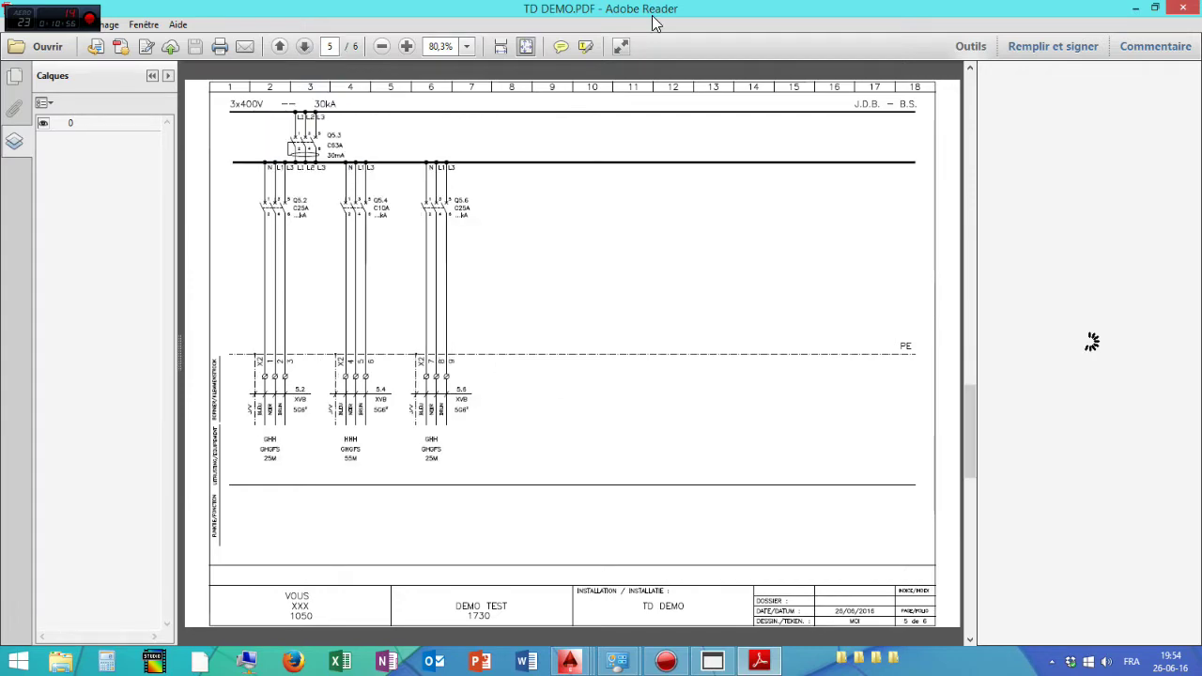
click(1182, 8)
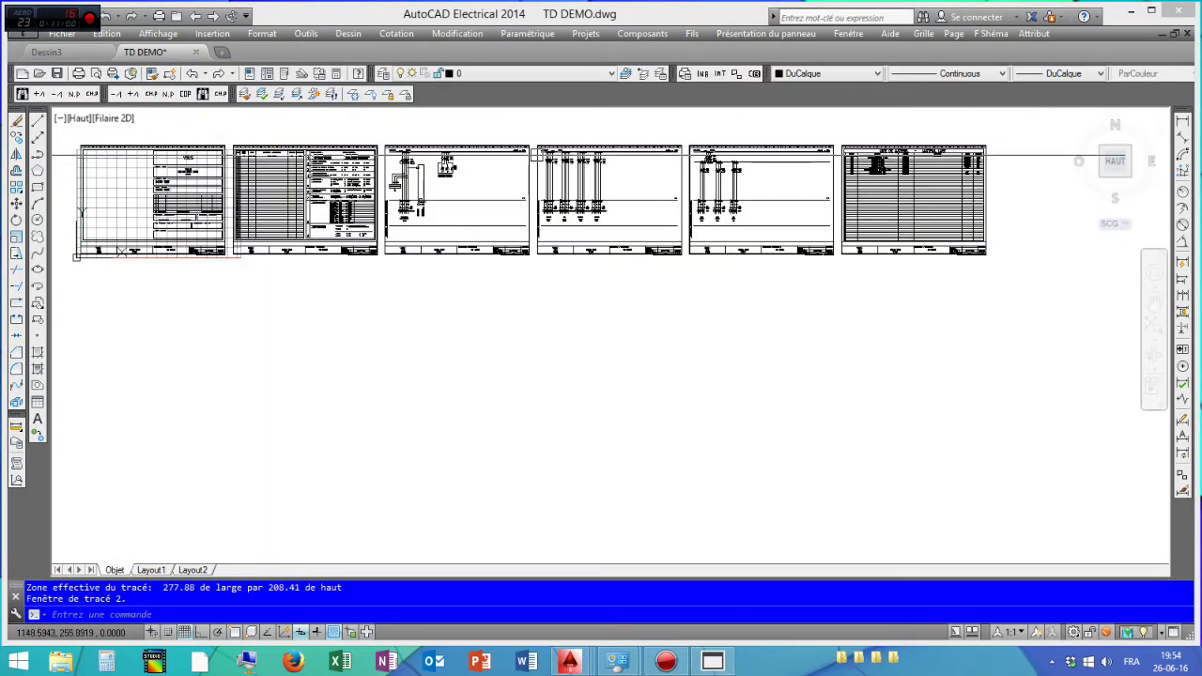
Switch to Schema ELEC INFODESS and close it, saving the current project data
click(713, 663)
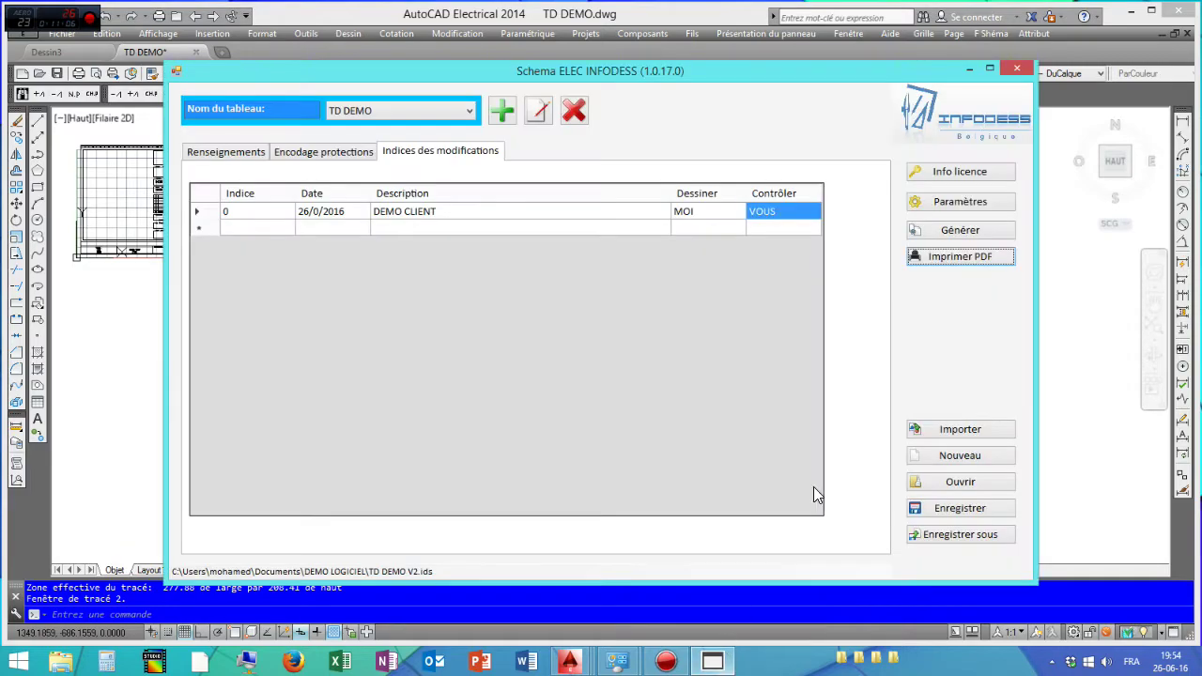
click(1016, 71)
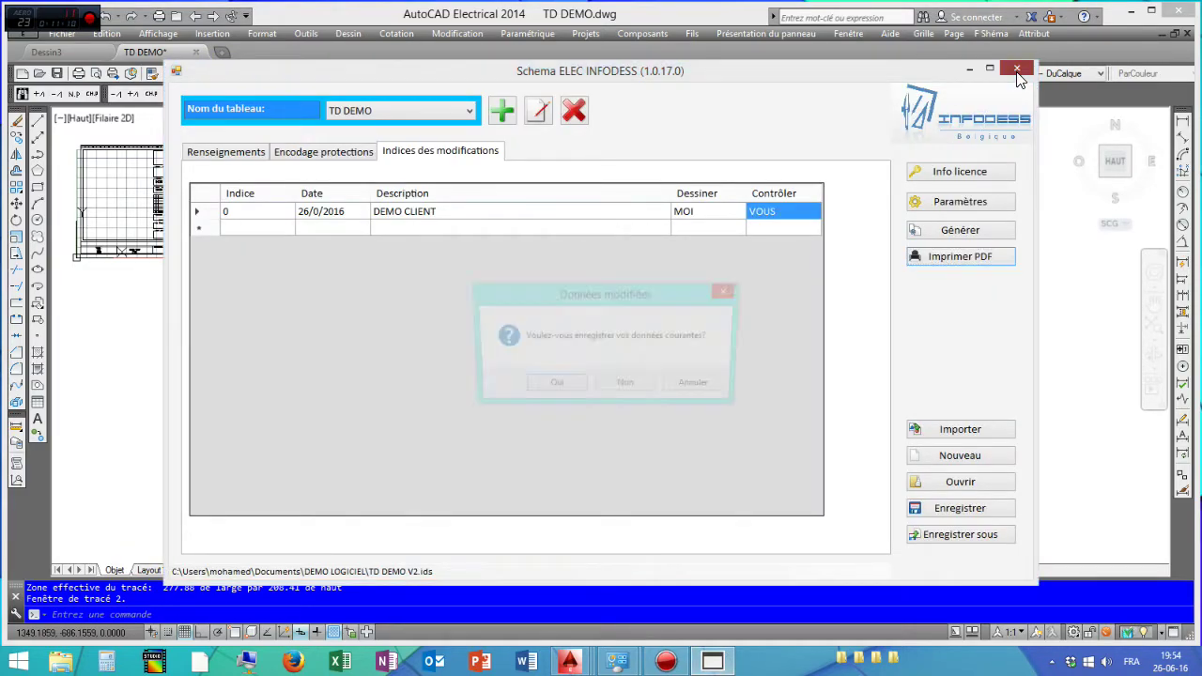
click(556, 389)
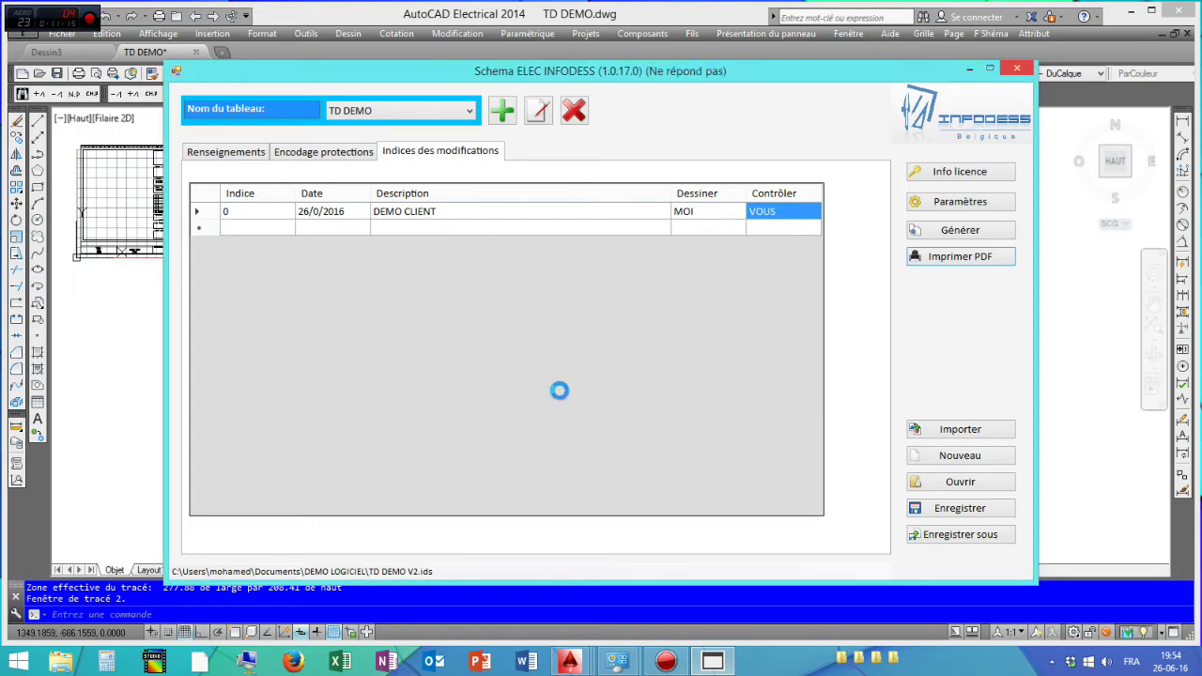
Set the amperage attribute of the main differential breaker S3.3 to 800A
scroll(164, 161, up, 10)
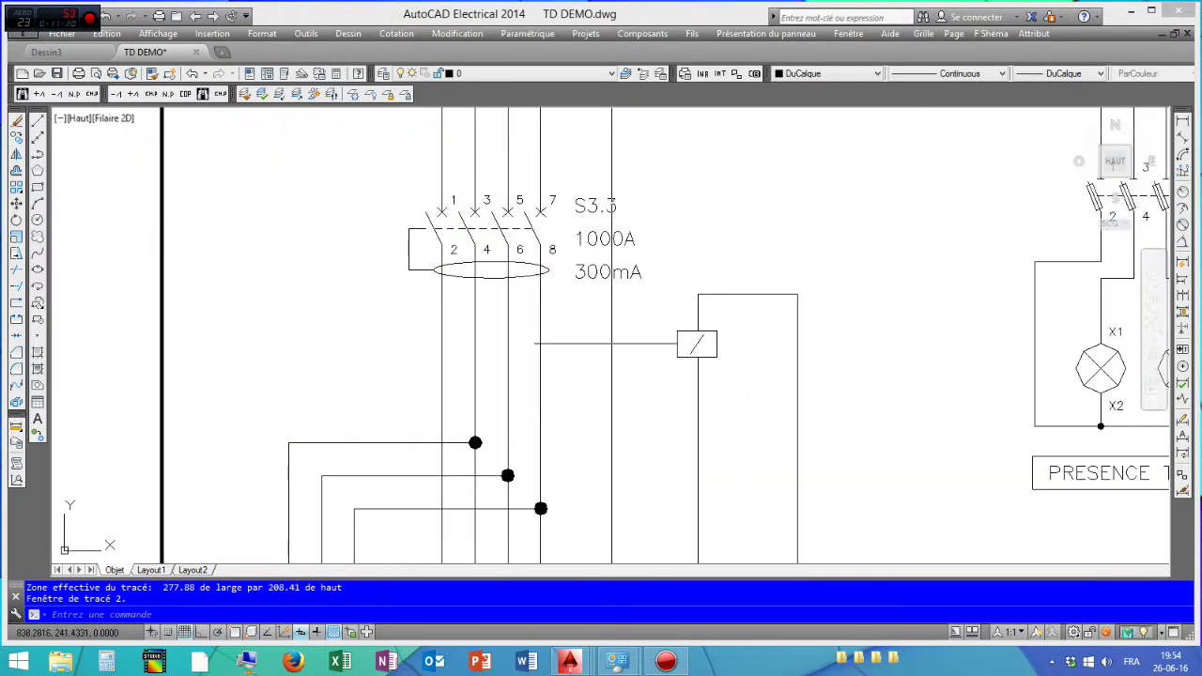
double_click(609, 239)
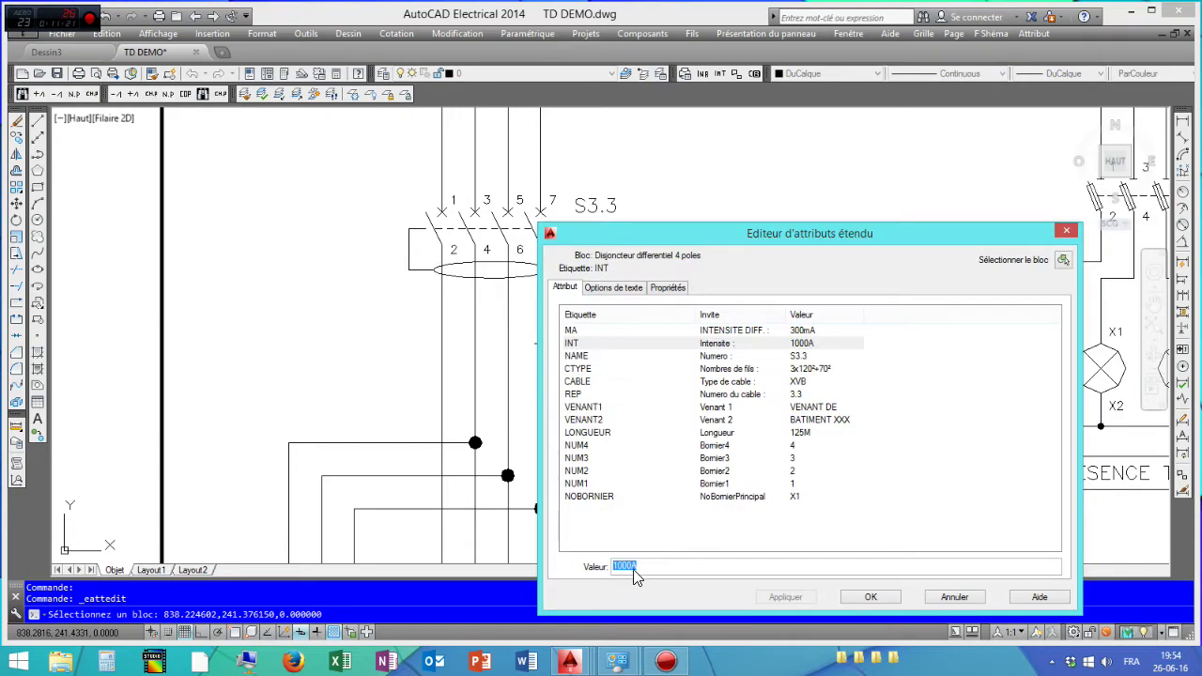
click(625, 567)
click(873, 597)
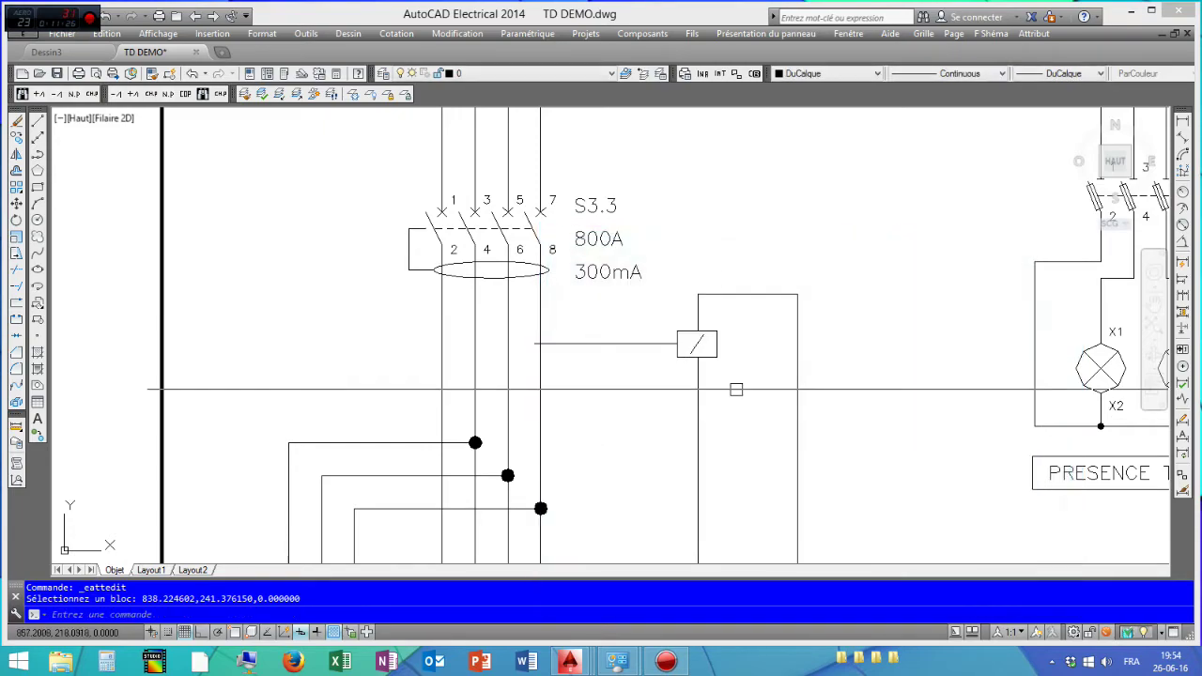
Copy the three-pole circuit Q5.6 horizontally to column 8 of the secondary busbar sheet, with Ortho turned on
scroll(714, 376, down, 2)
scroll(513, 327, up, 2)
scroll(512, 328, down, 2)
scroll(467, 231, up, 3)
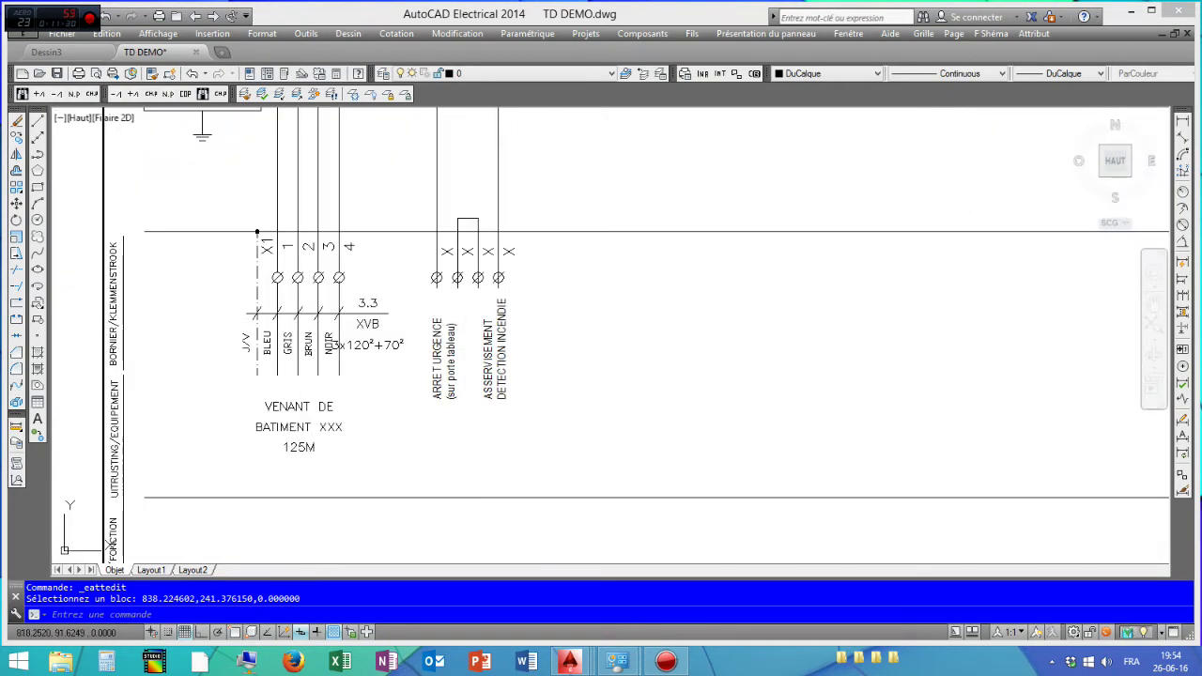
scroll(551, 385, down, 4)
mouse_move(1159, 407)
middle_down()
mouse_move(748, 314)
mouse_move(413, 313)
mouse_move(56, 379)
middle_up()
scroll(413, 313, up, 2)
middle_drag(676, 322, 319, 363)
mouse_move(663, 344)
middle_down()
mouse_move(662, 422)
mouse_move(616, 502)
middle_up()
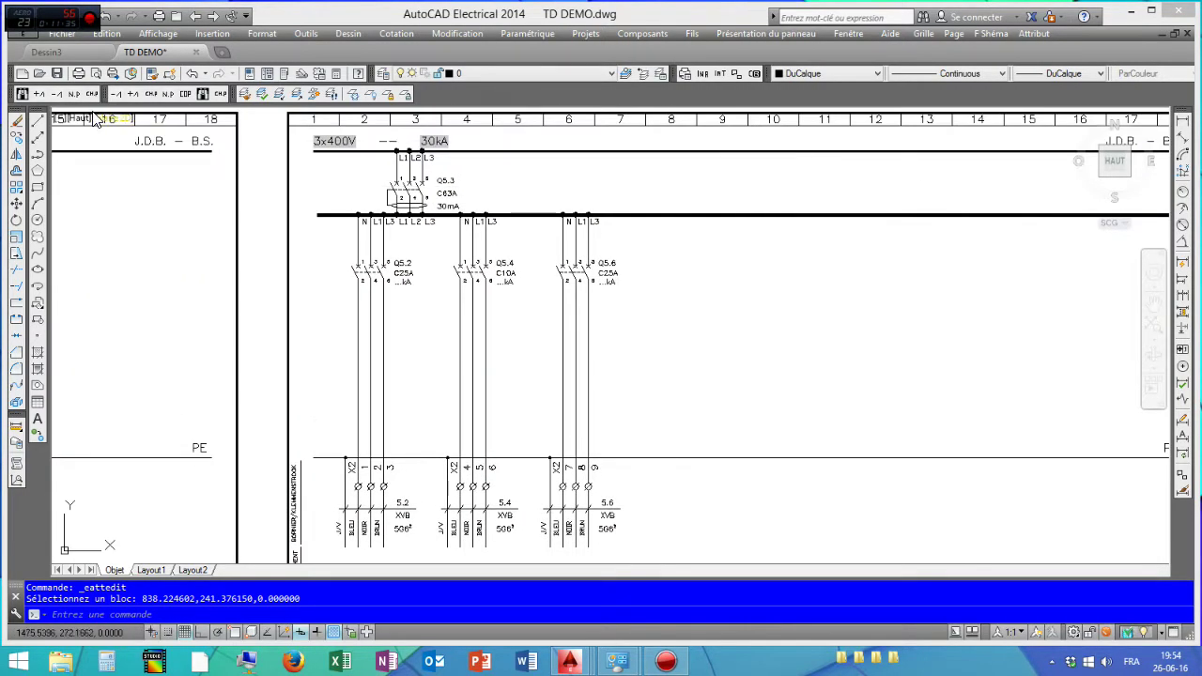
click(16, 136)
click(651, 321)
click(554, 234)
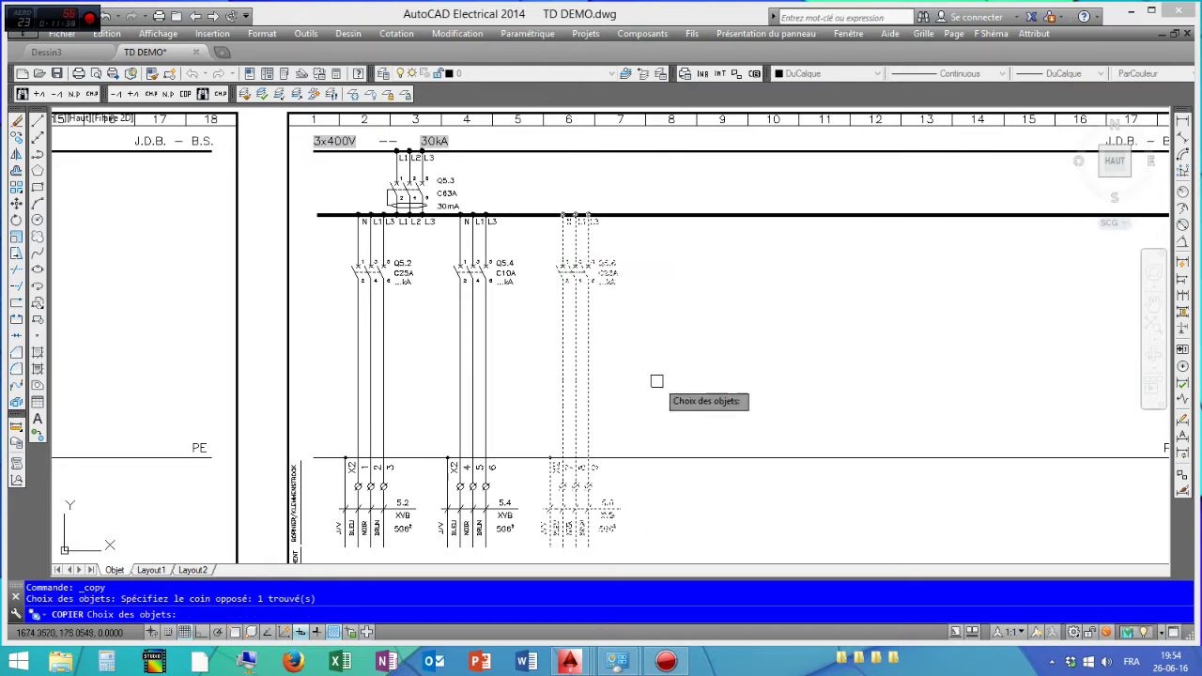
key(Return)
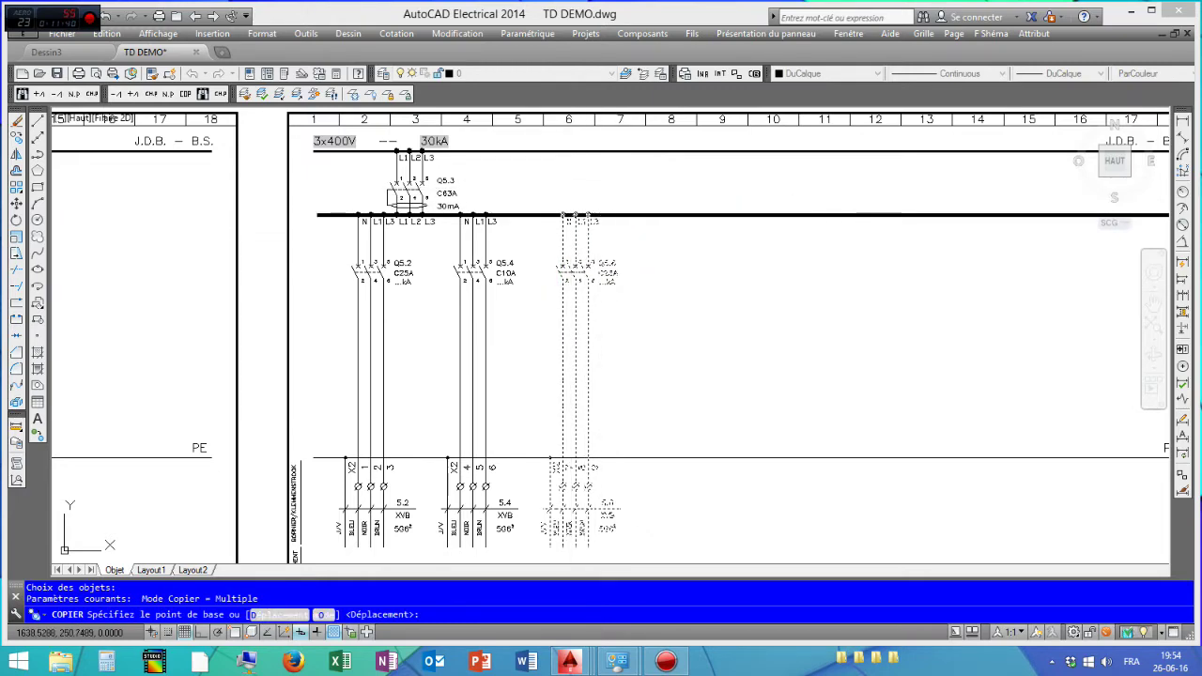
click(585, 203)
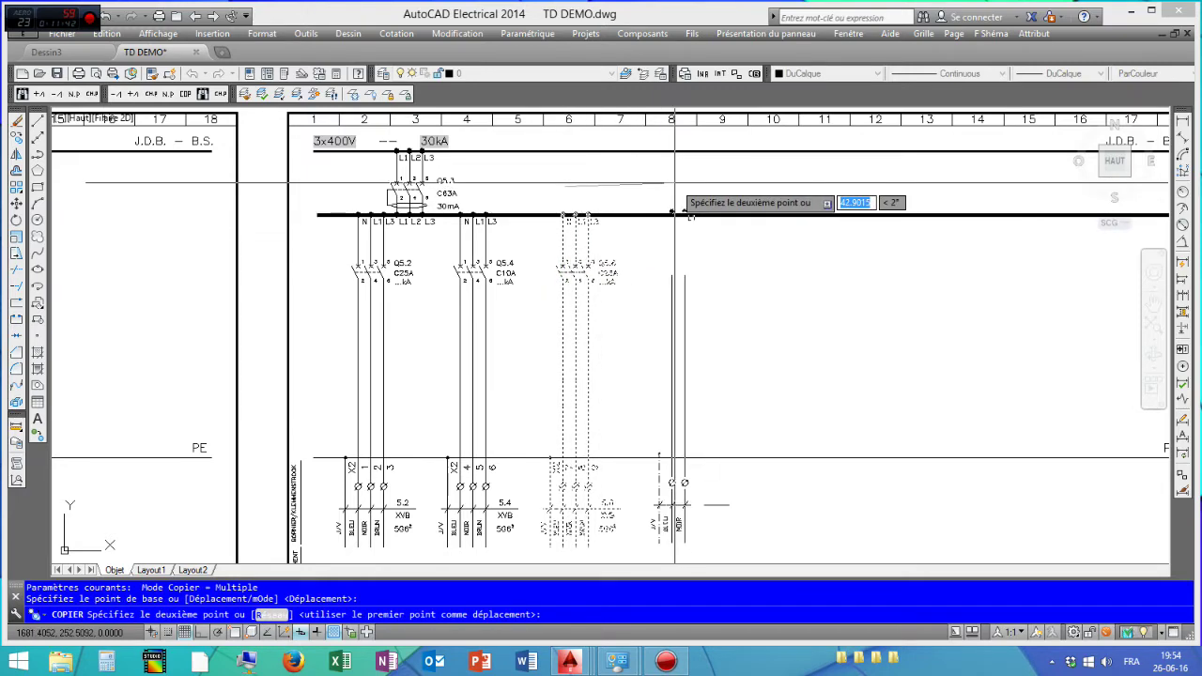
key(F8)
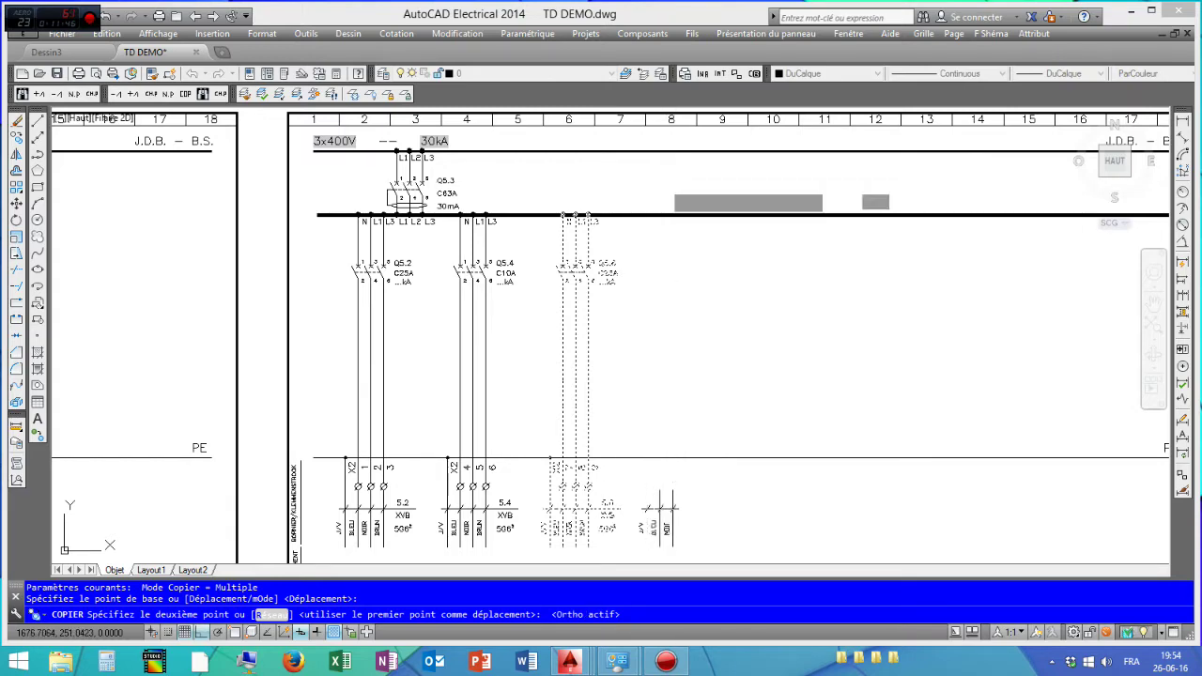
click(672, 199)
right_click(672, 195)
click(707, 206)
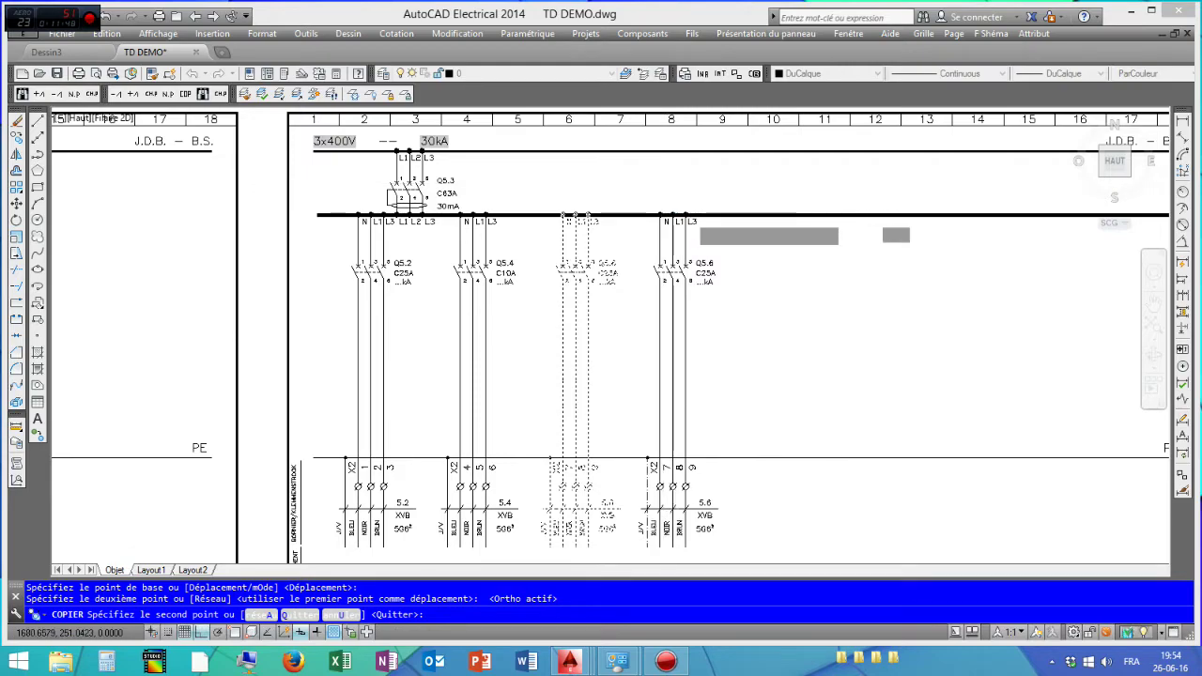
Set the copied breaker's number to Q5.8 and its amperage to C20A in the block attributes
scroll(714, 217, up, 2)
scroll(715, 289, up, 2)
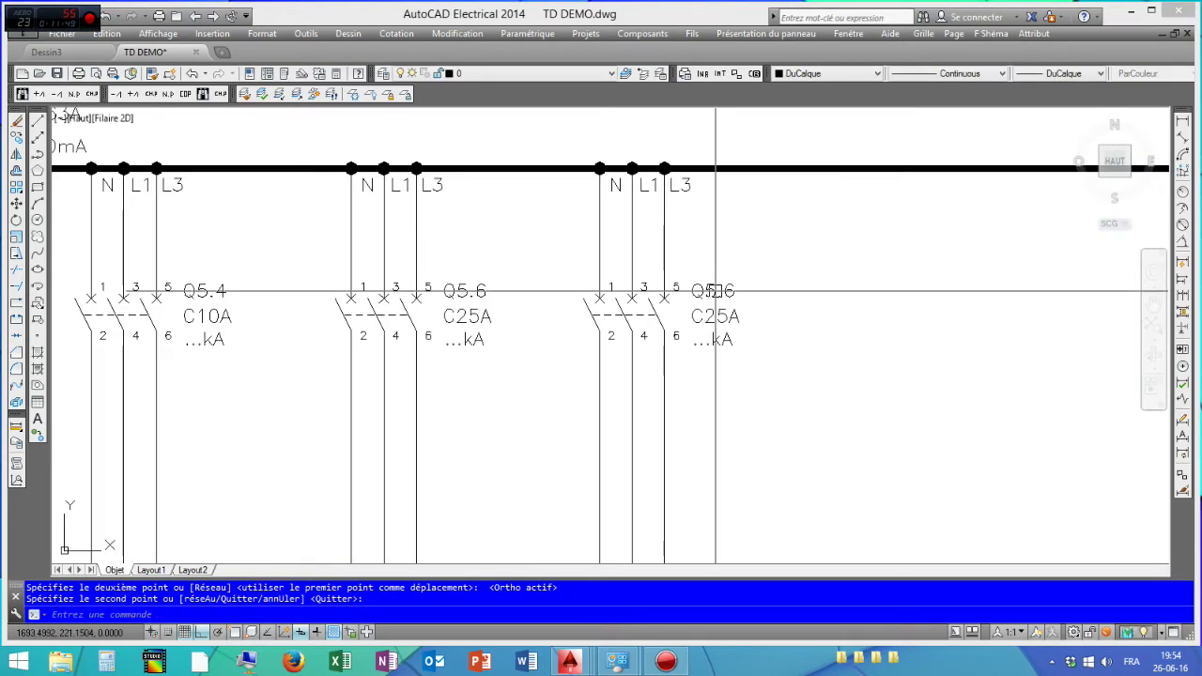
double_click(714, 291)
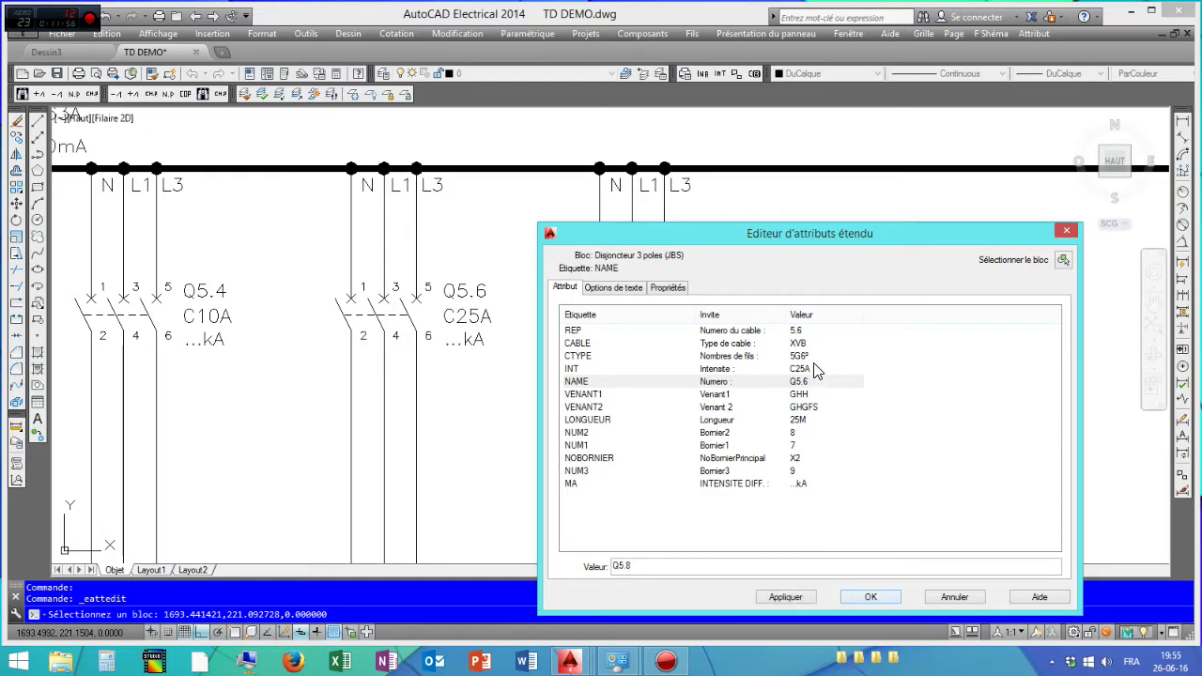
key(Up)
key(Up)
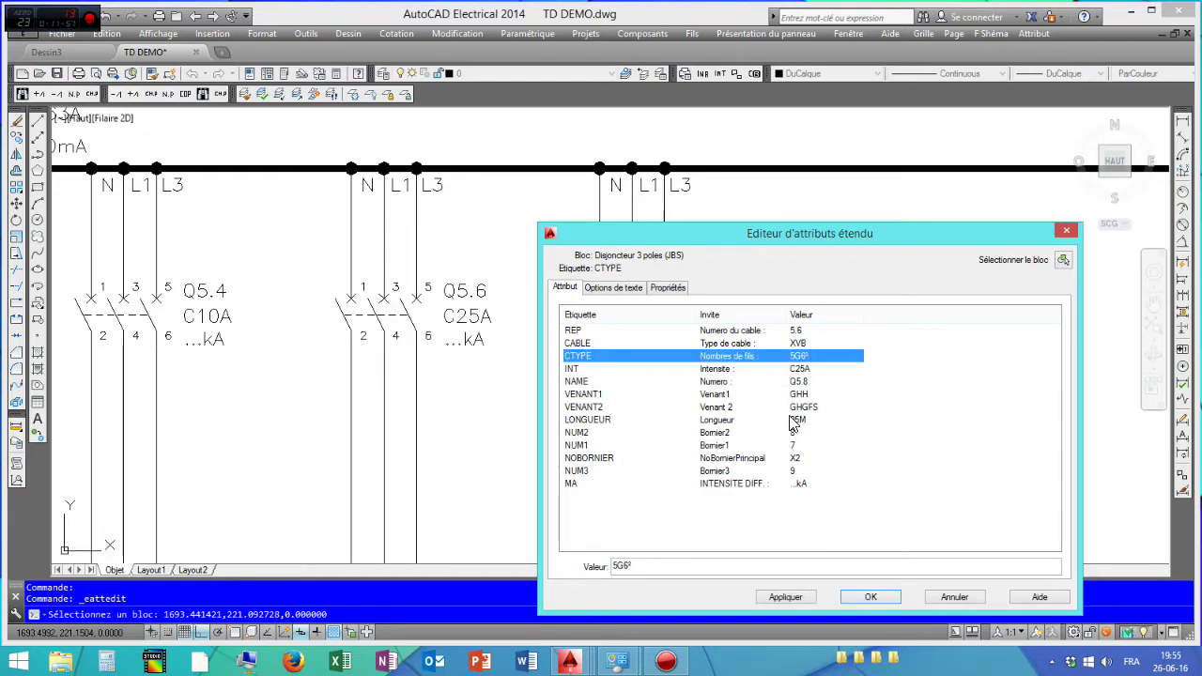
click(629, 566)
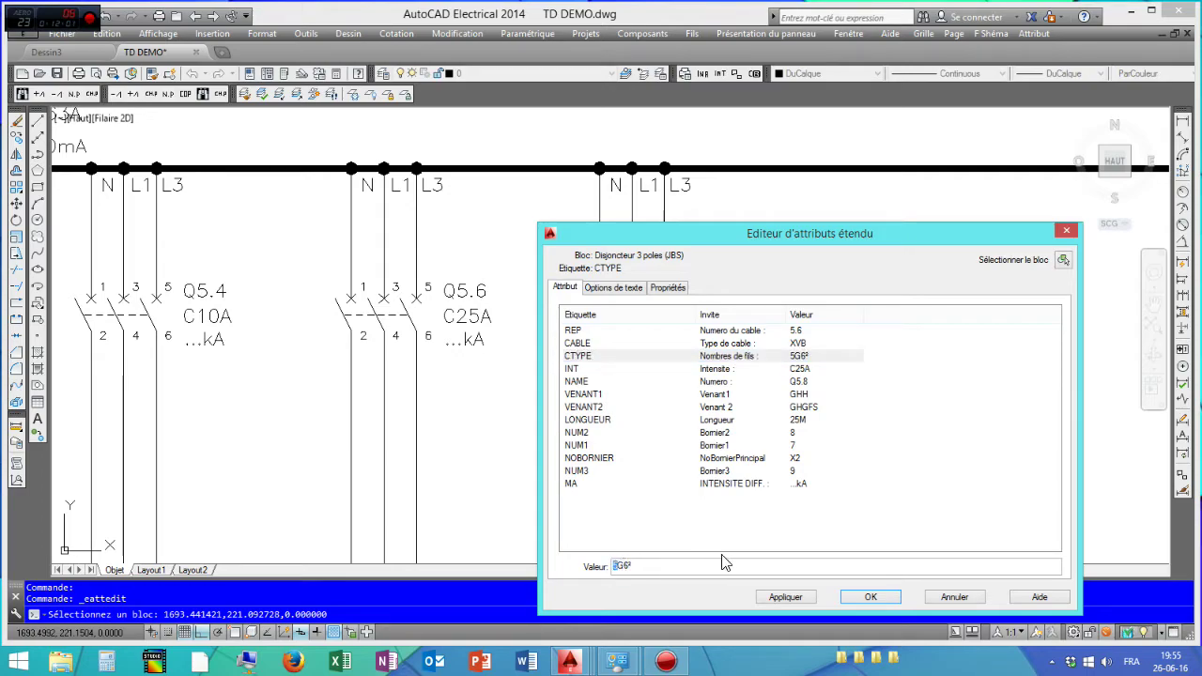
key(Return)
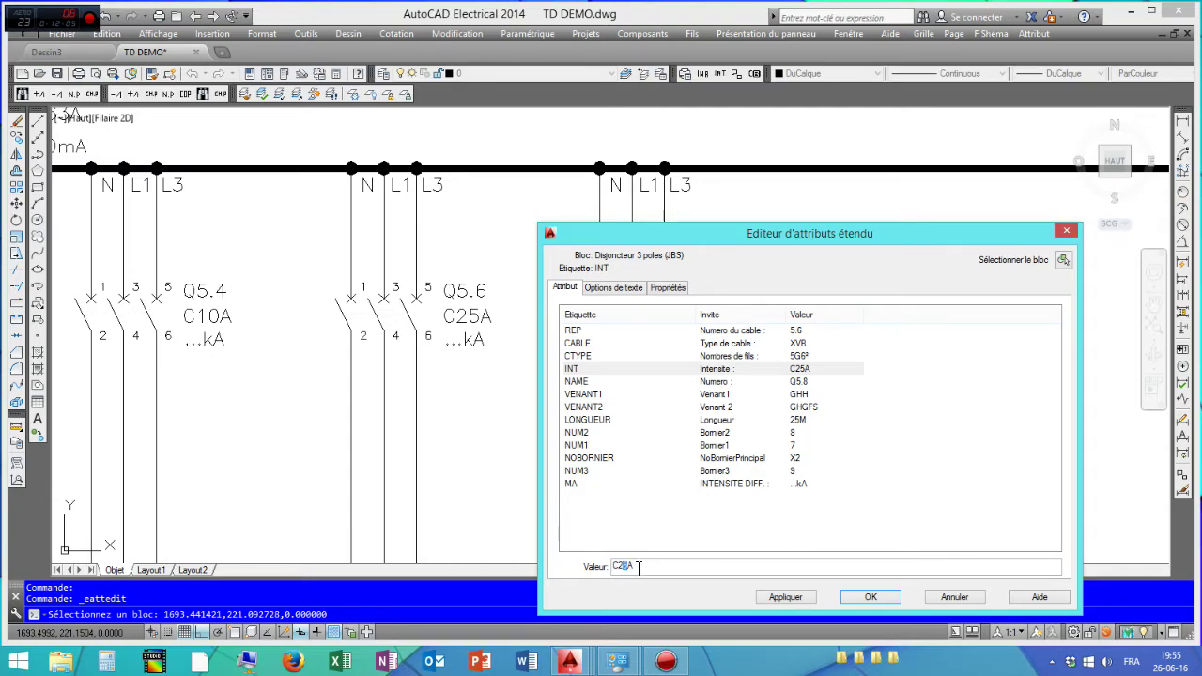
click(869, 598)
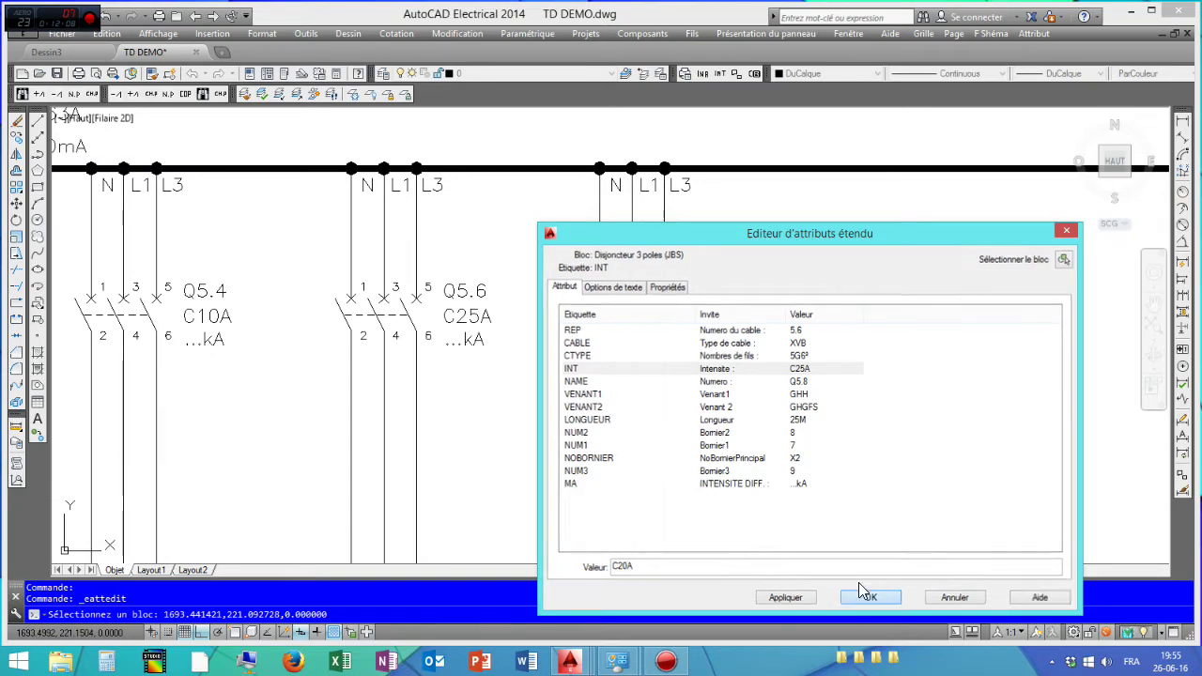
Set the X2 terminal numbers of circuit Q5.8 to 10 for the first, 11 for the second and 11 for the third
scroll(776, 438, down, 1)
mouse_move(775, 438)
middle_down()
mouse_move(709, 274)
mouse_move(695, 138)
middle_up()
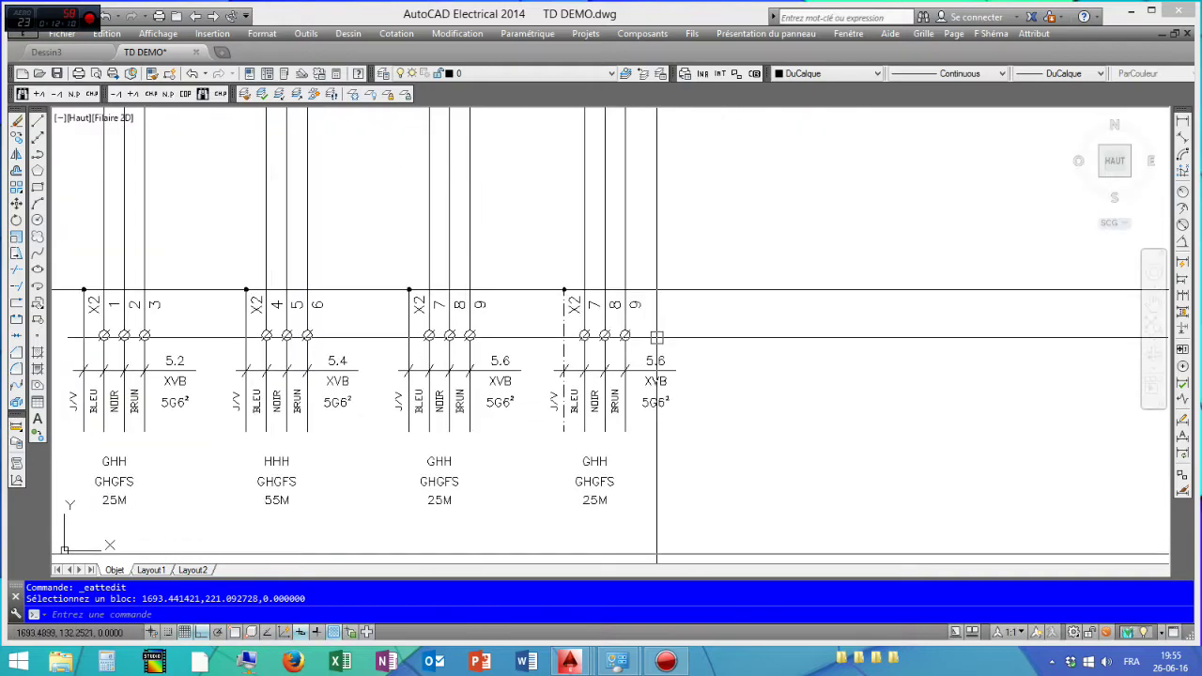
scroll(584, 303, up, 2)
click(542, 269)
double_click(541, 269)
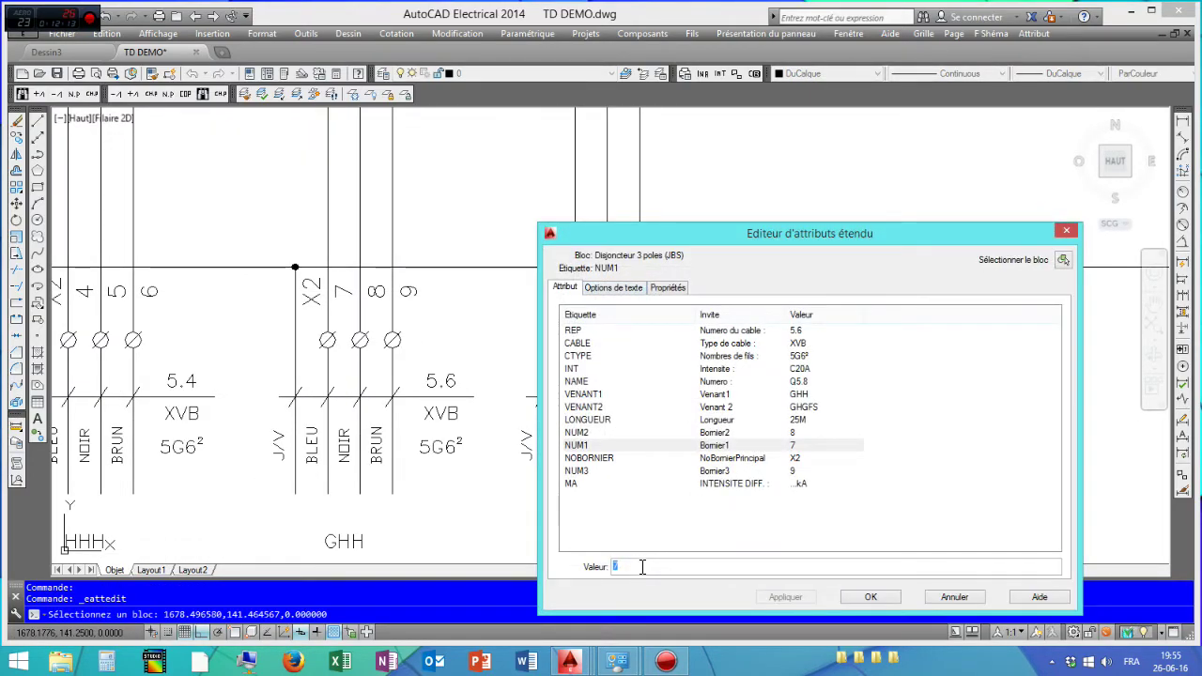
click(858, 597)
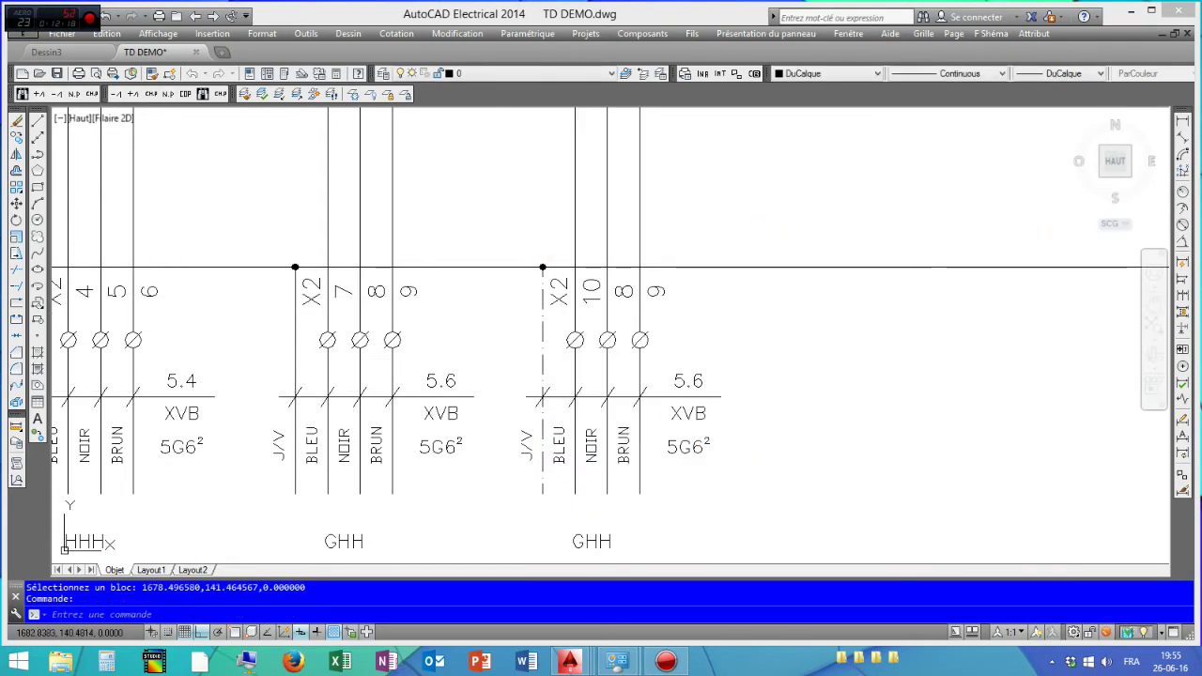
double_click(624, 291)
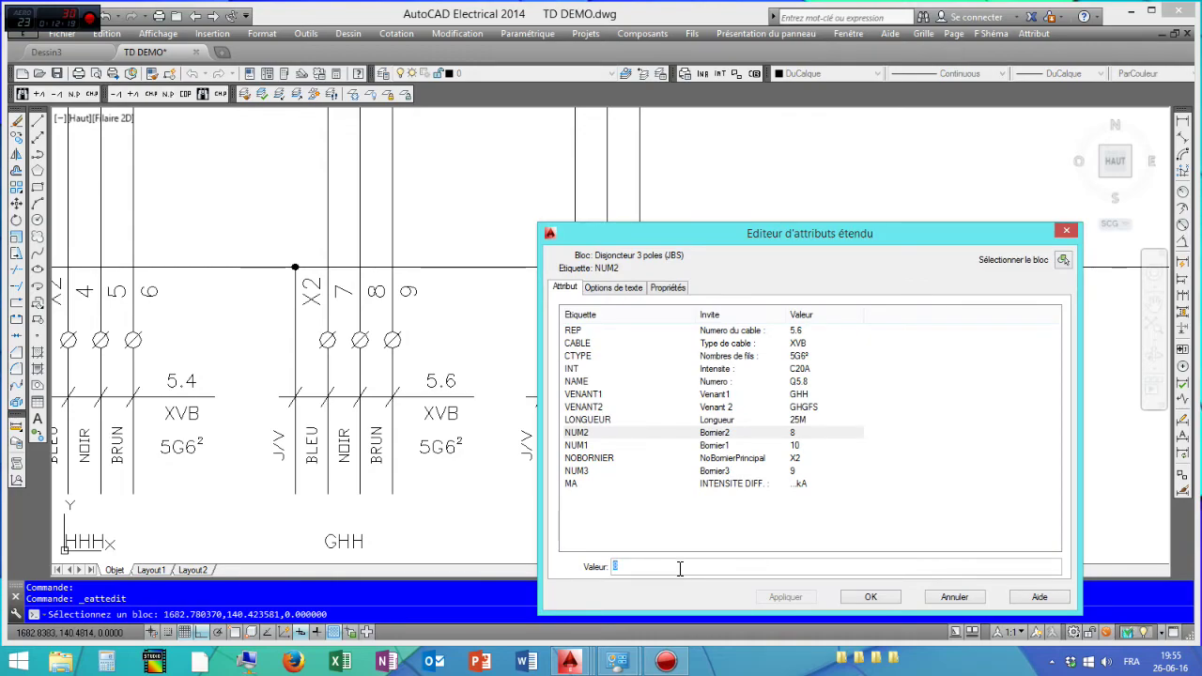
text(11)
click(879, 597)
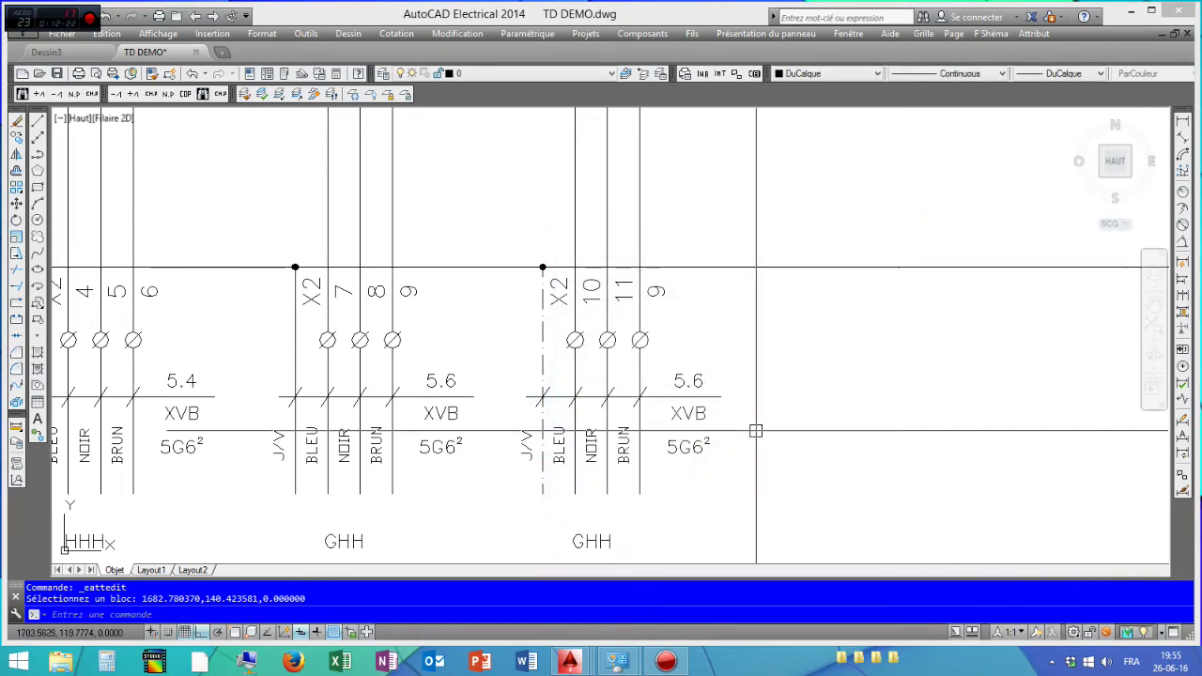
double_click(655, 292)
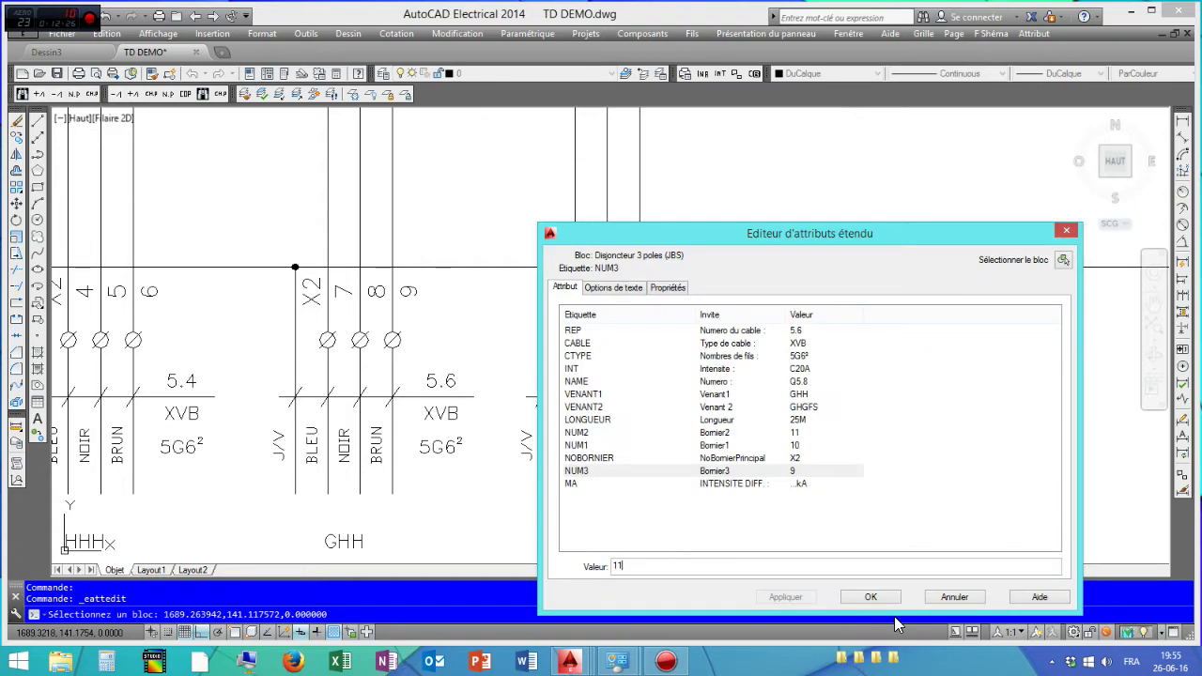
click(881, 597)
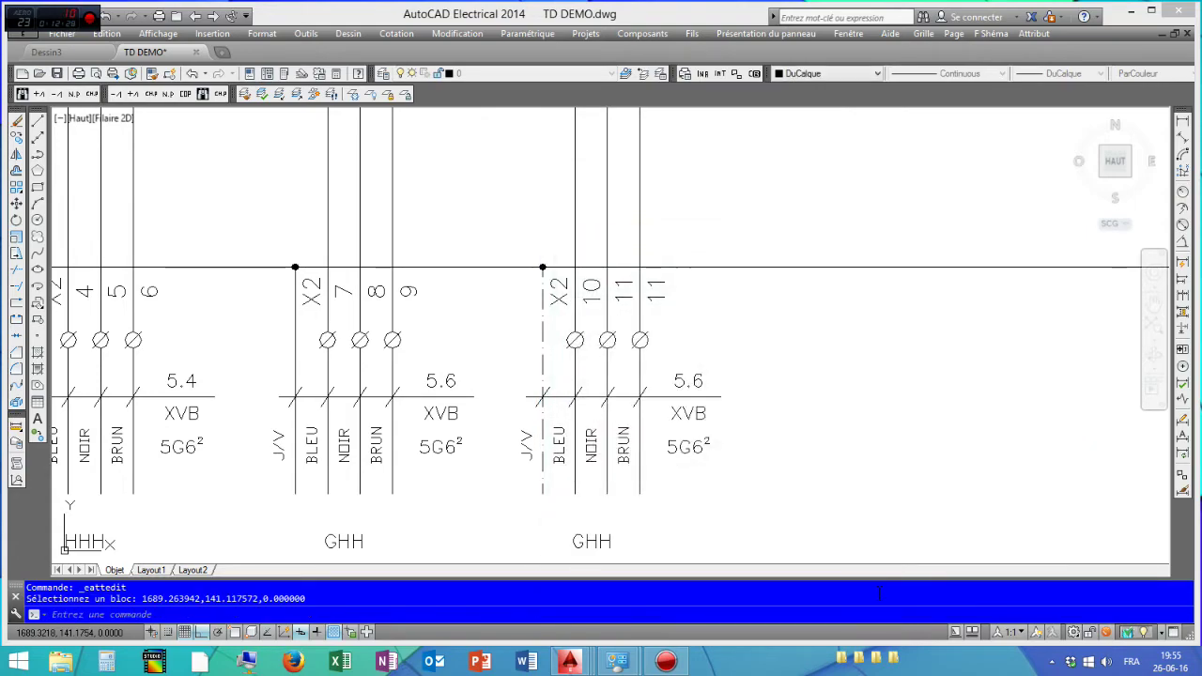
Set the cable length attribute of circuit Q5.8 to 255M
scroll(728, 373, down, 2)
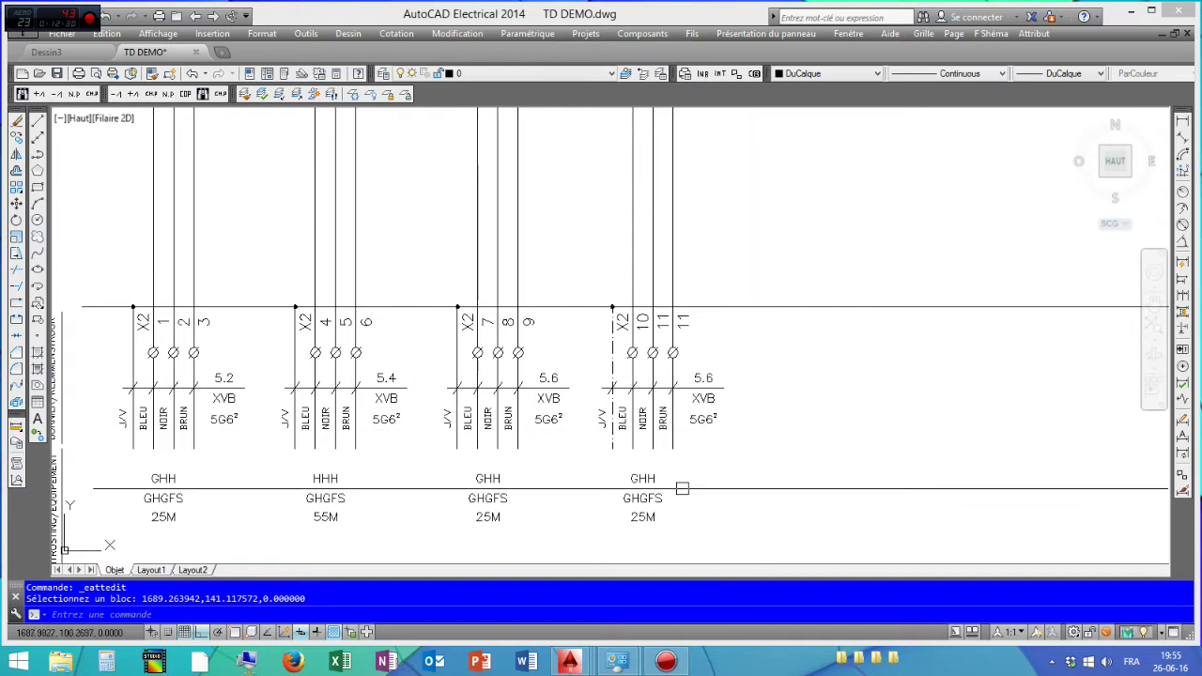
double_click(642, 516)
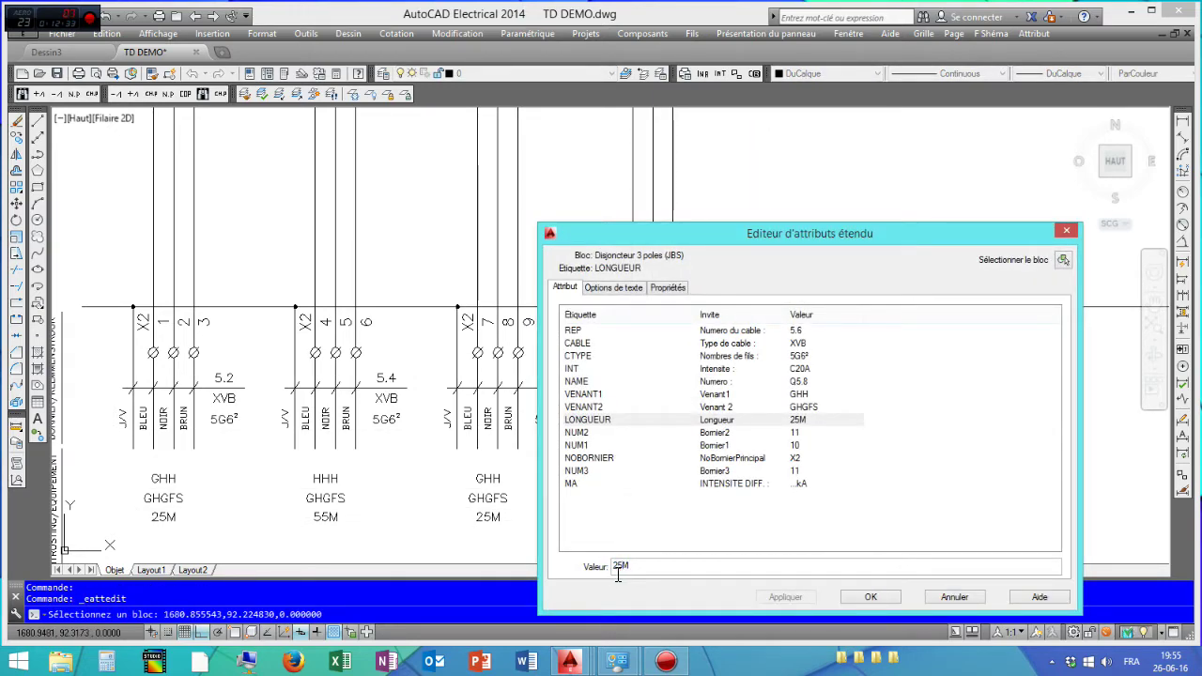
click(870, 596)
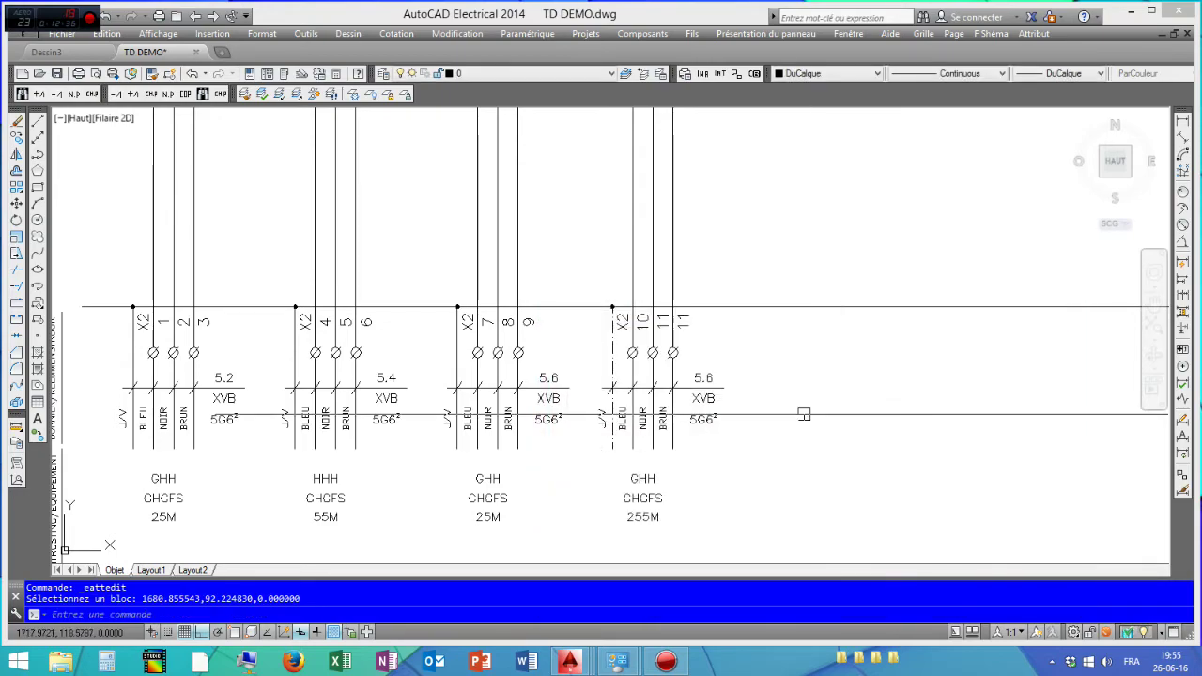
Copy the Q5.6 entry from row 9 of the material list down into row 10
scroll(708, 362, down, 3)
scroll(943, 268, up, 4)
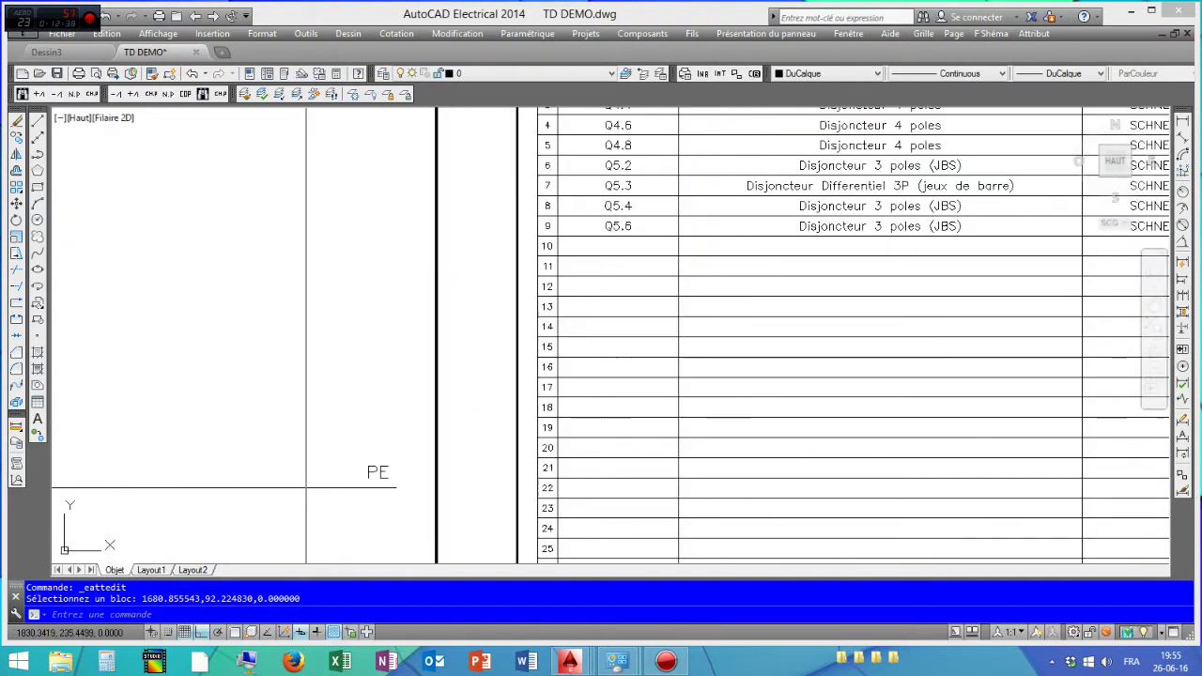
click(17, 138)
click(669, 225)
key(Return)
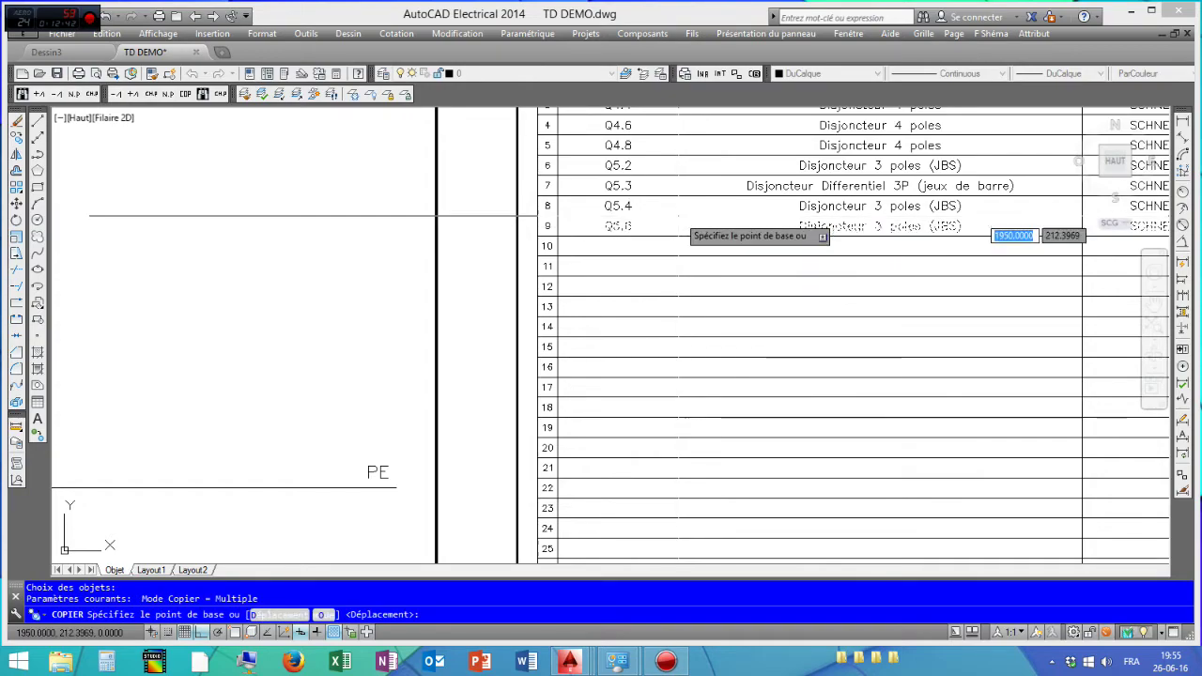
click(676, 215)
click(677, 238)
right_click(691, 250)
click(700, 255)
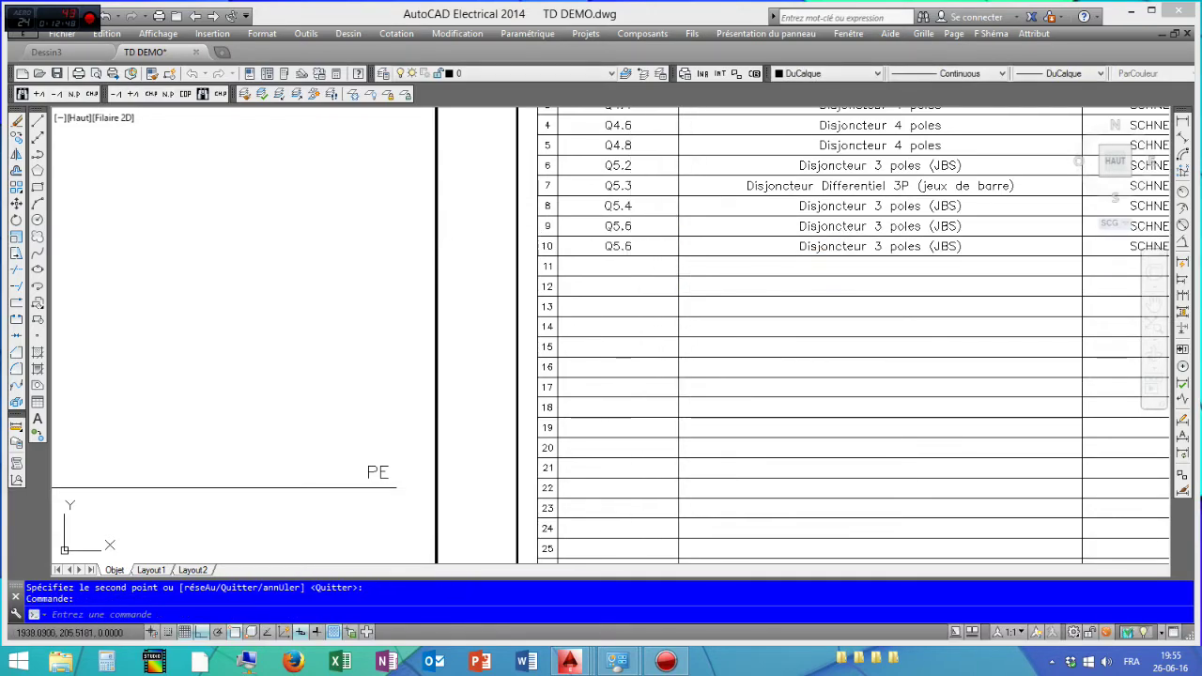
Set the reference of the copied entry in row 10 of the material list to Q5.8
double_click(616, 243)
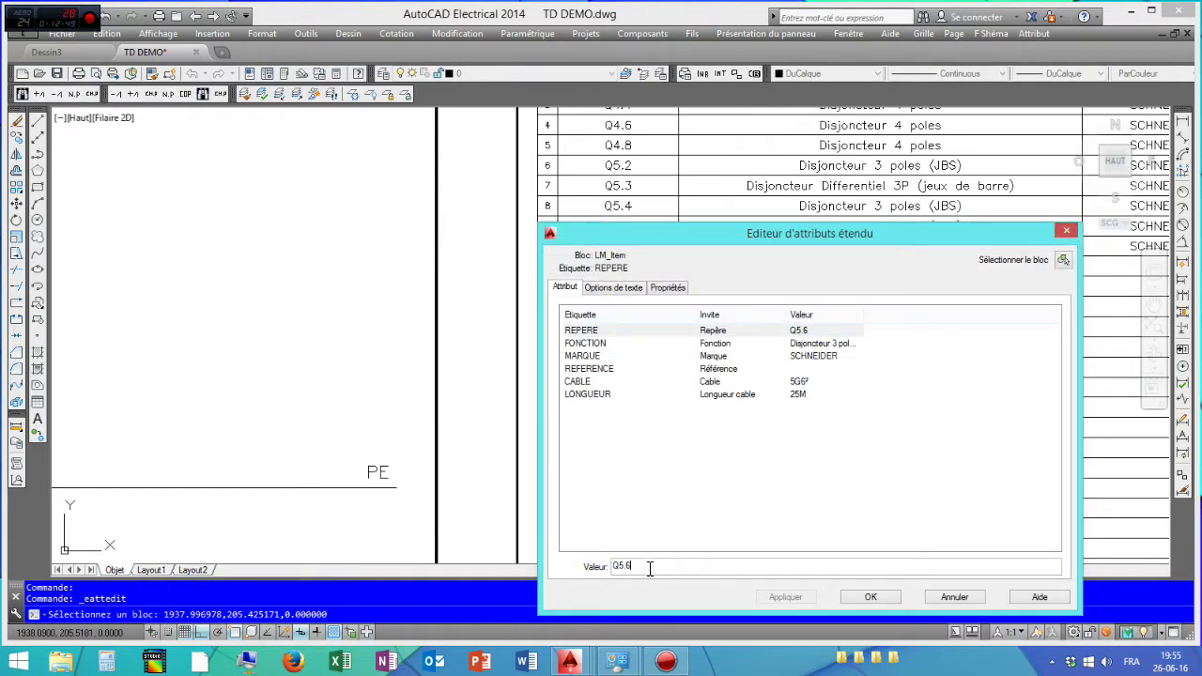
click(865, 598)
Set the wire count attribute of circuit Q5.8 in the schematic to 3G6²
middle_drag(832, 357, 461, 347)
middle_drag(728, 281, 279, 257)
middle_drag(845, 300, 644, 295)
middle_drag(864, 254, 751, 252)
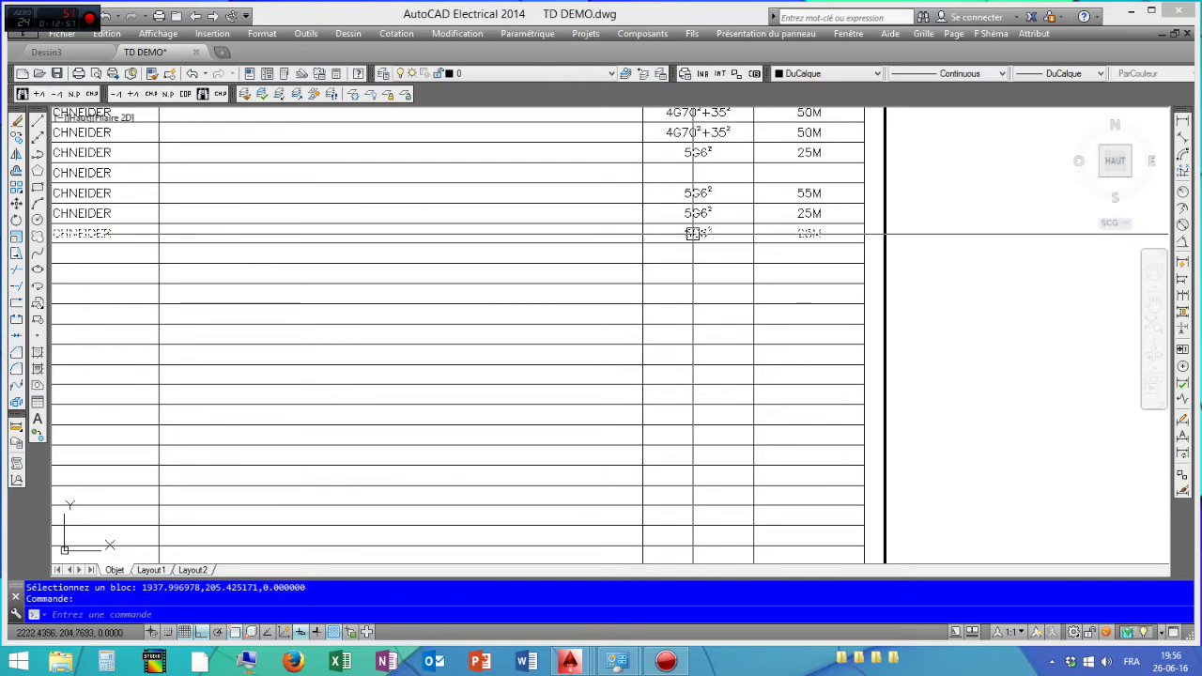
scroll(692, 233, down, 8)
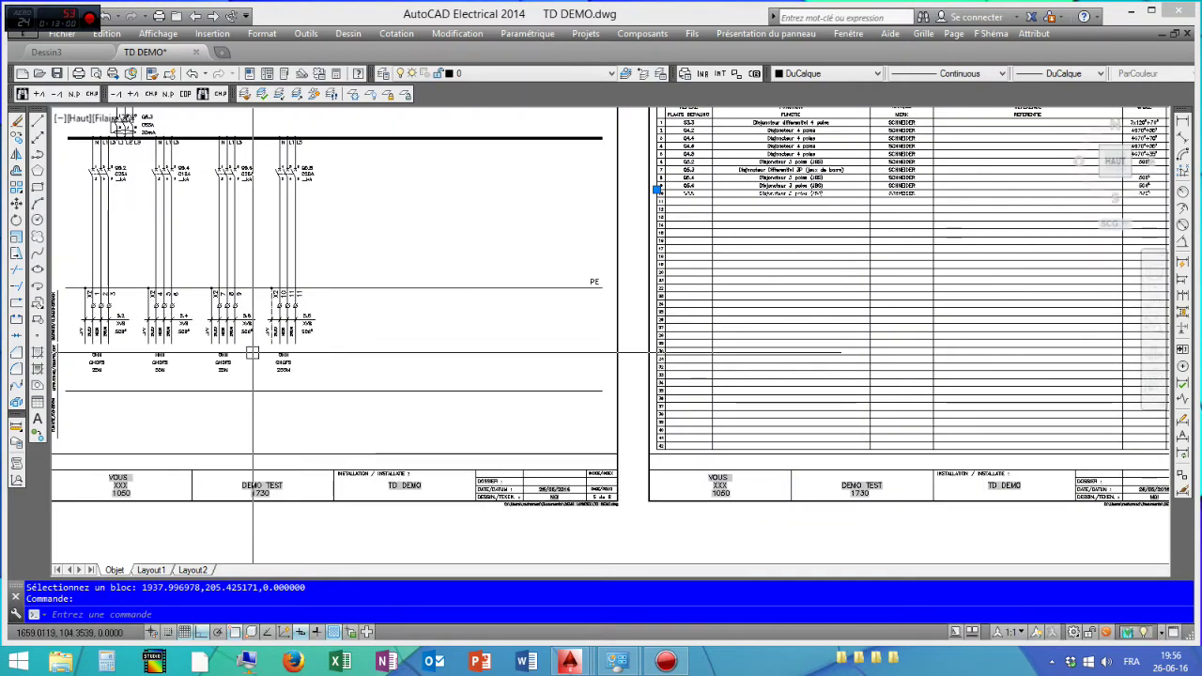
scroll(252, 353, up, 4)
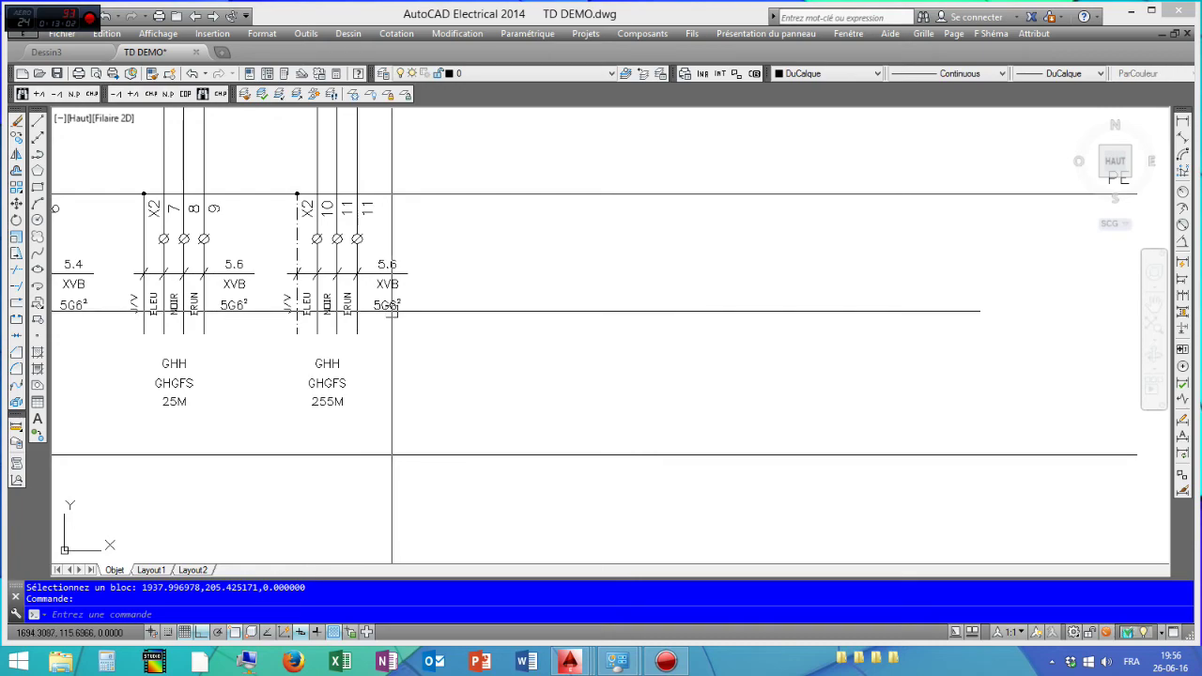
key(Escape)
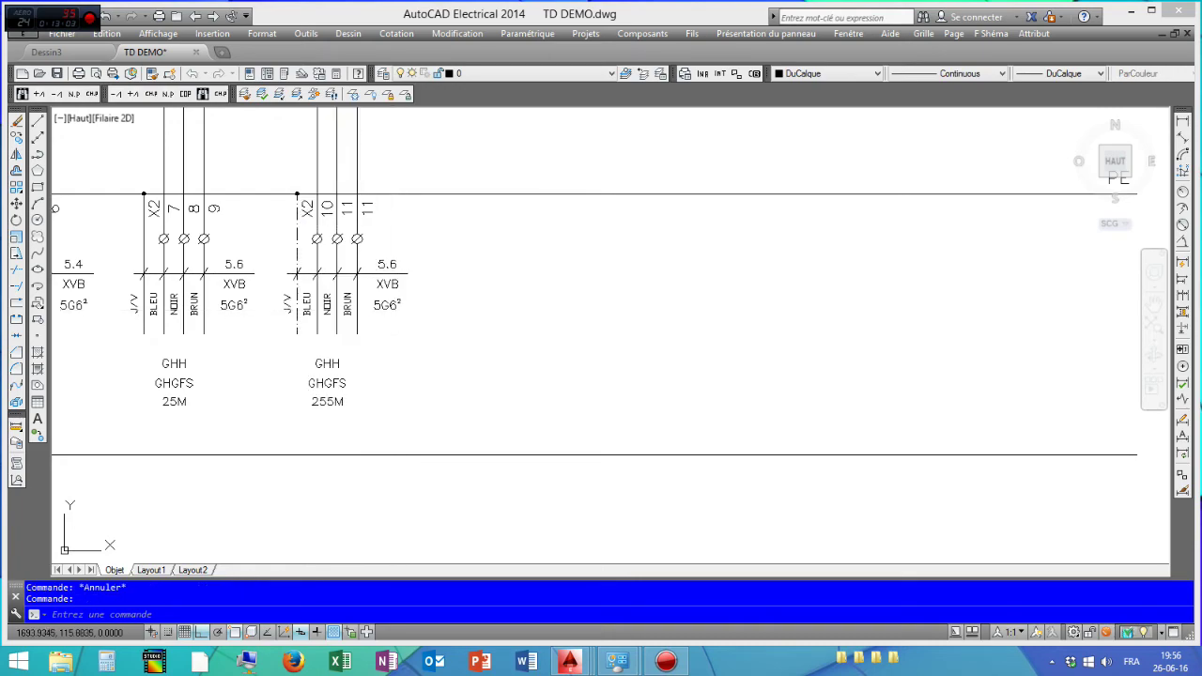
double_click(387, 304)
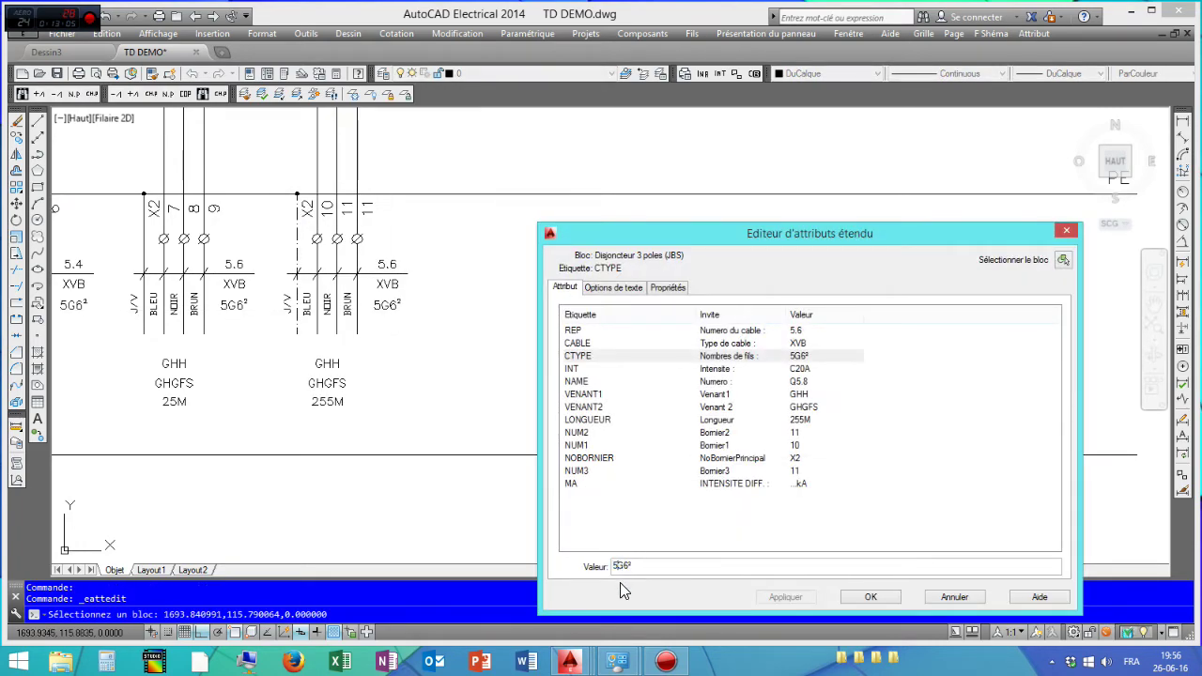
text(3G6²)
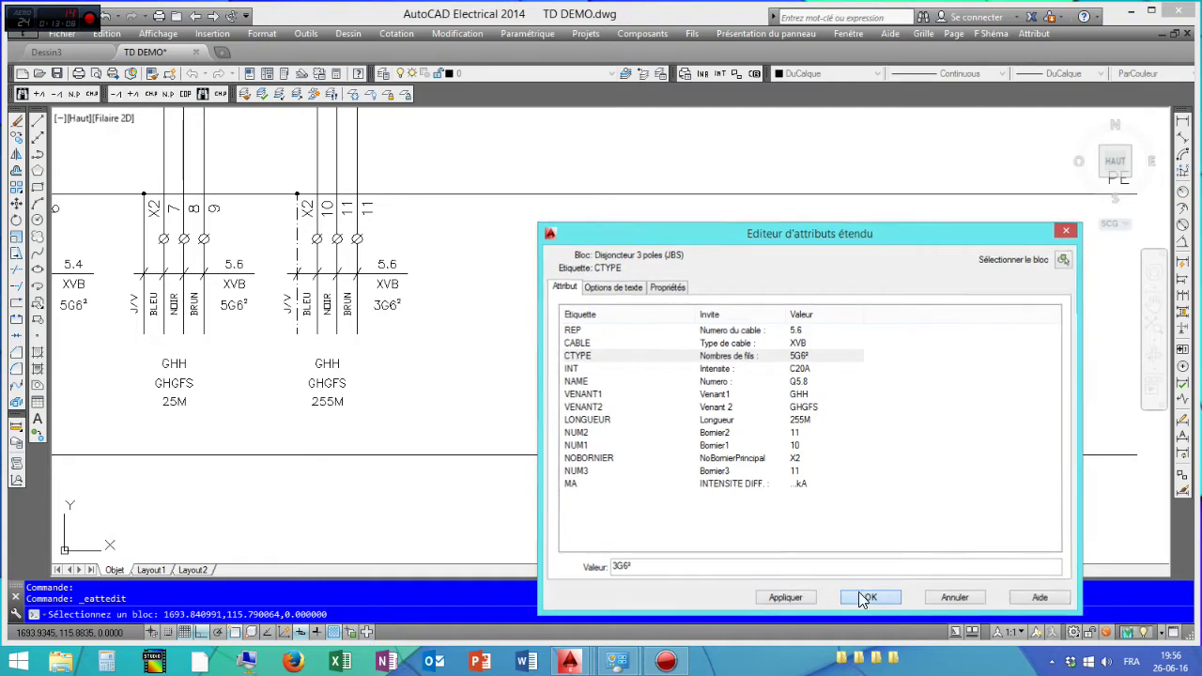
click(866, 596)
Set the cable number attribute of circuit Q5.8 in the schematic to 5.8
scroll(415, 309, down, 5)
scroll(415, 309, up, 5)
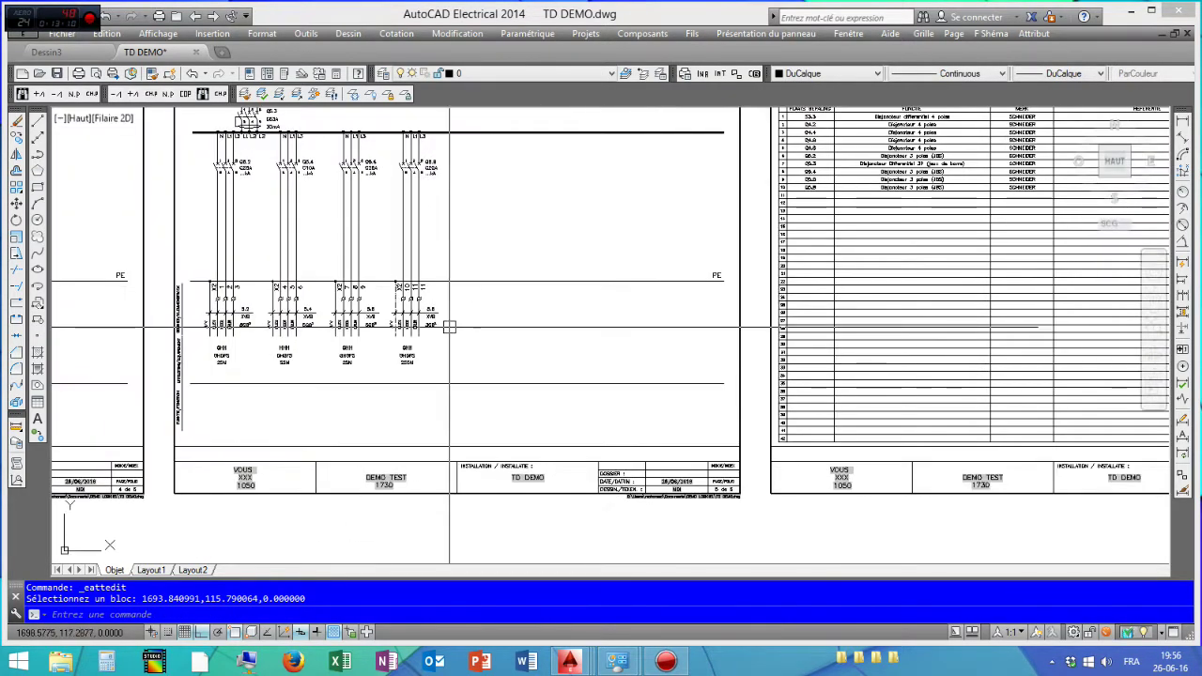
scroll(415, 309, up, 2)
key(Return)
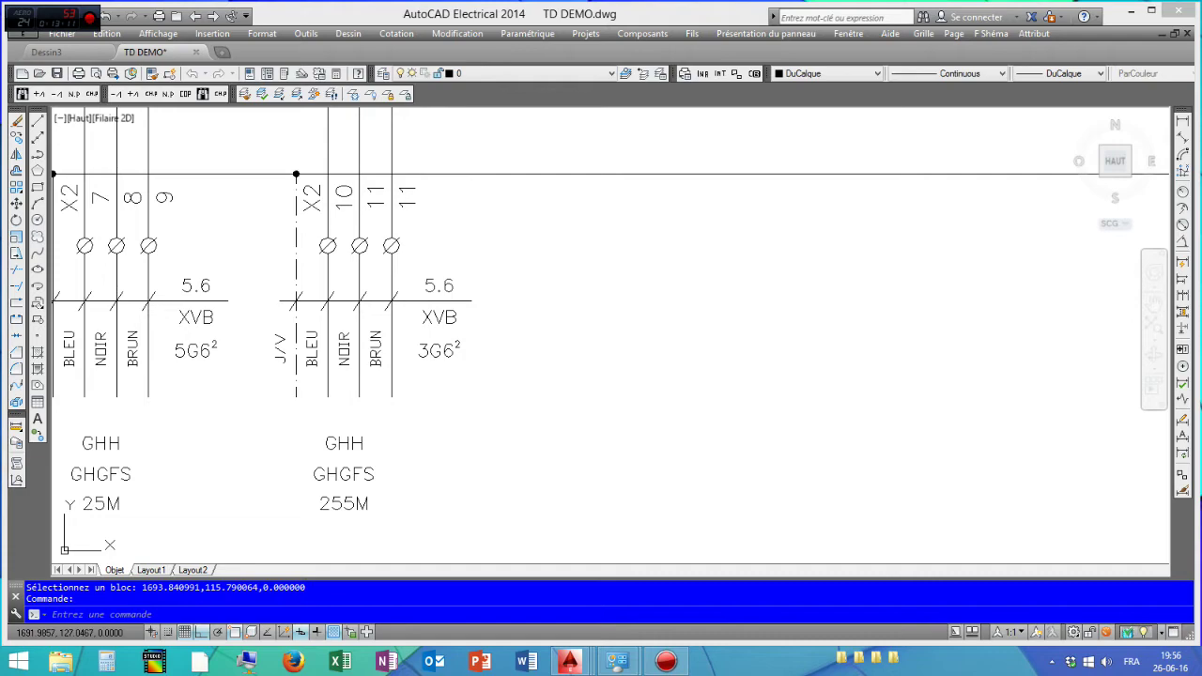
click(507, 385)
click(928, 597)
mouse_move(639, 434)
middle_down()
mouse_move(835, 434)
mouse_move(800, 416)
middle_up()
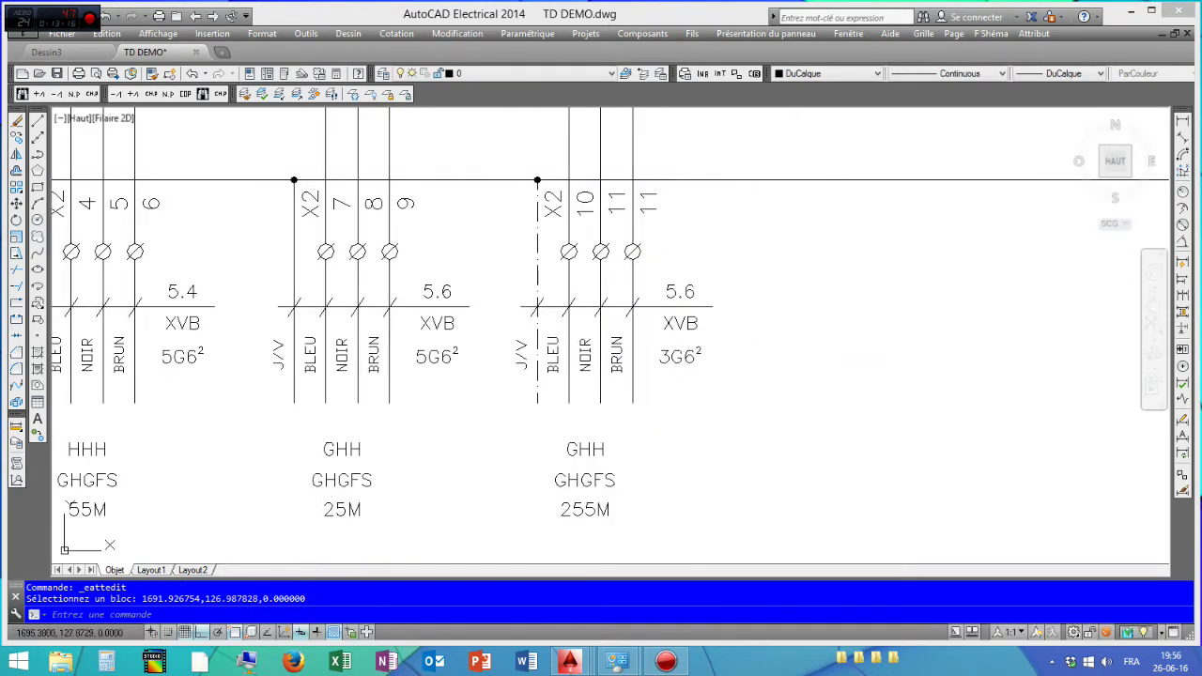
double_click(537, 282)
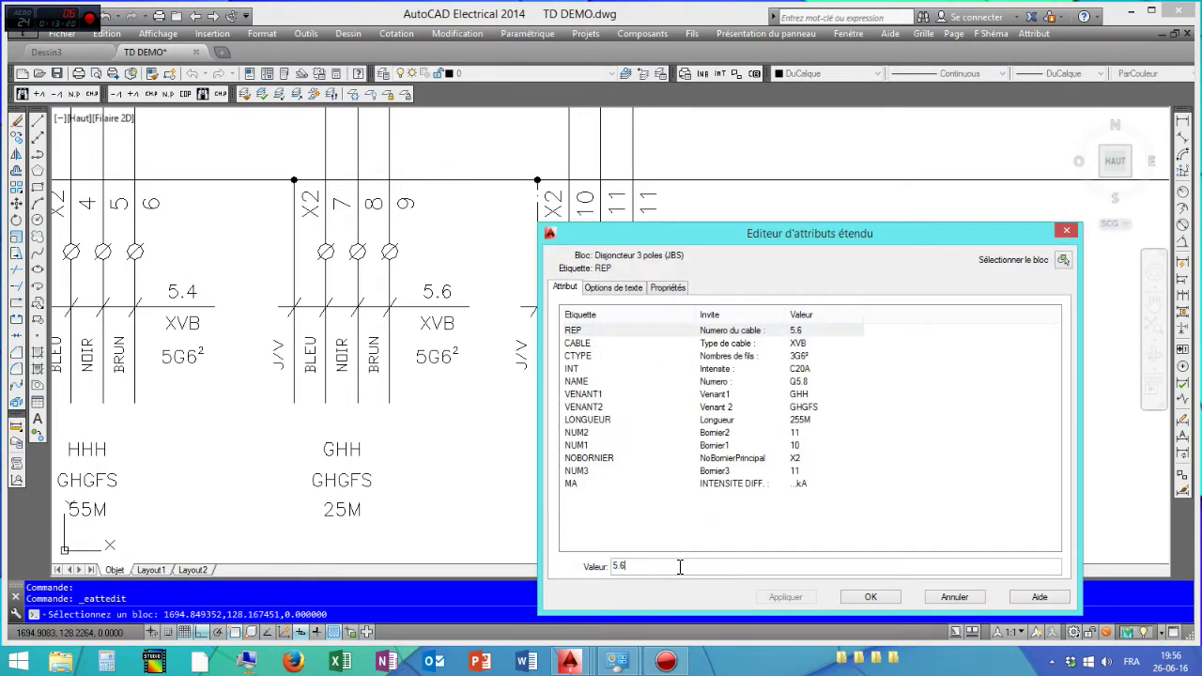
text(8)
click(871, 597)
Set the cable length of the Q5.8 entry in the material list to 255M
scroll(601, 375, down, 3)
middle_drag(846, 375, 291, 334)
middle_drag(939, 328, 573, 395)
scroll(601, 329, up, 2)
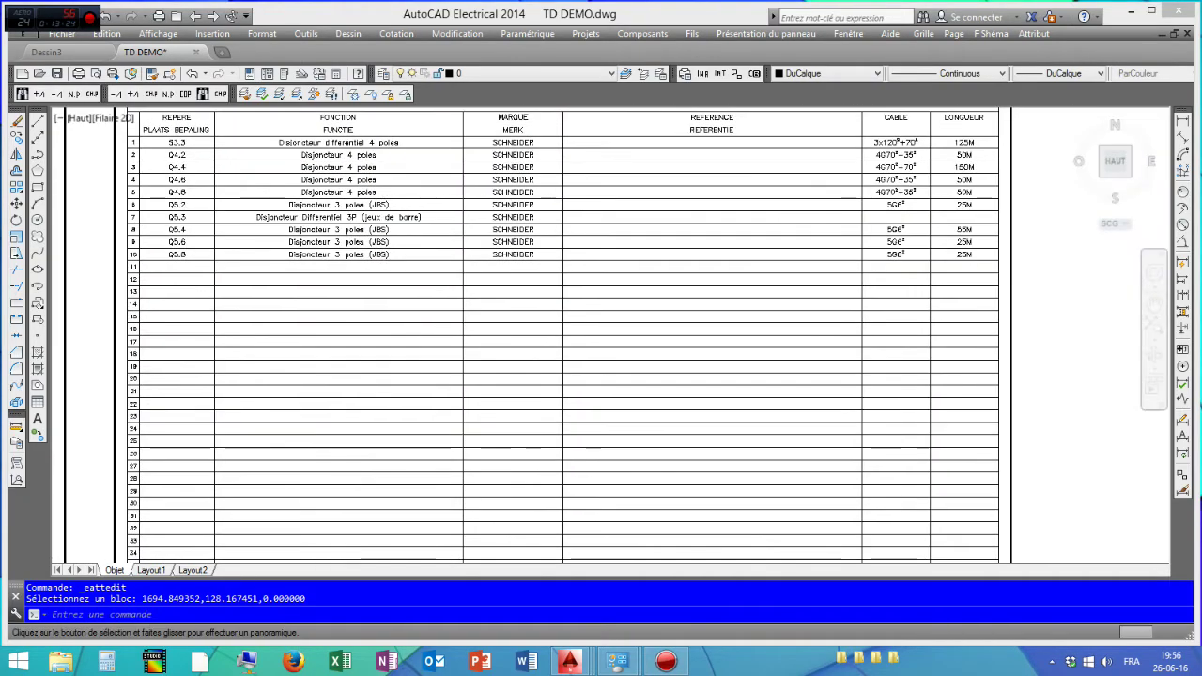
mouse_move(974, 259)
middle_down()
mouse_move(1148, 269)
mouse_move(926, 247)
mouse_move(988, 223)
mouse_move(558, 328)
middle_up()
scroll(921, 322, up, 1)
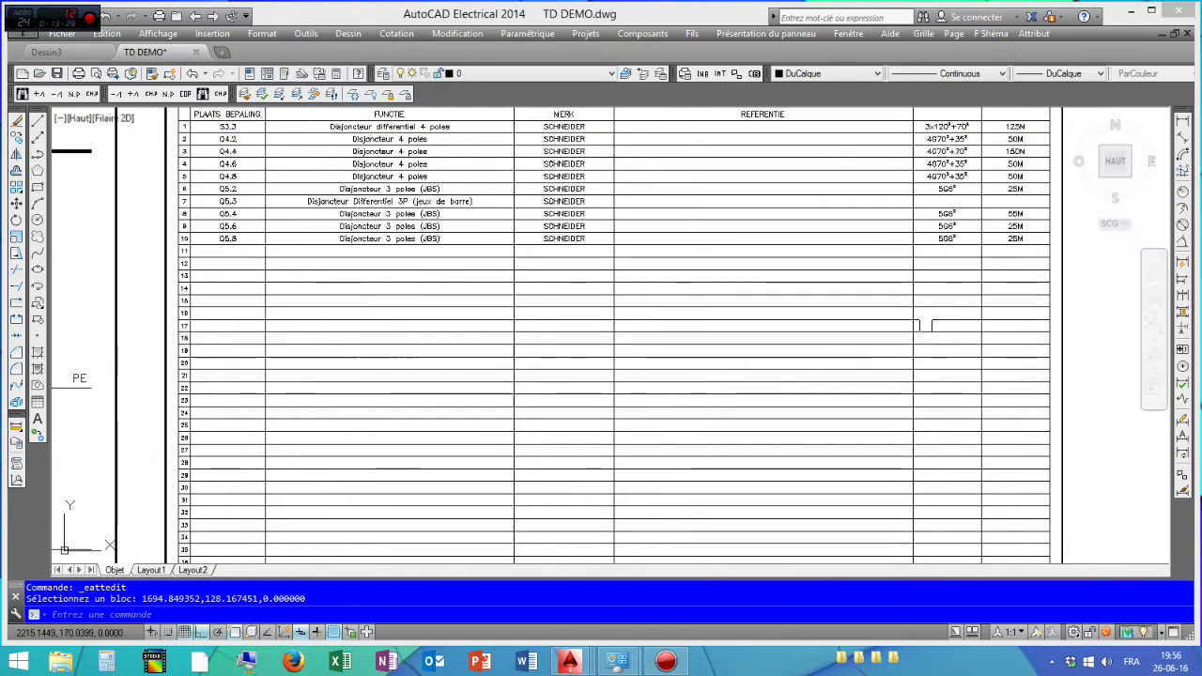
scroll(1014, 247, up, 3)
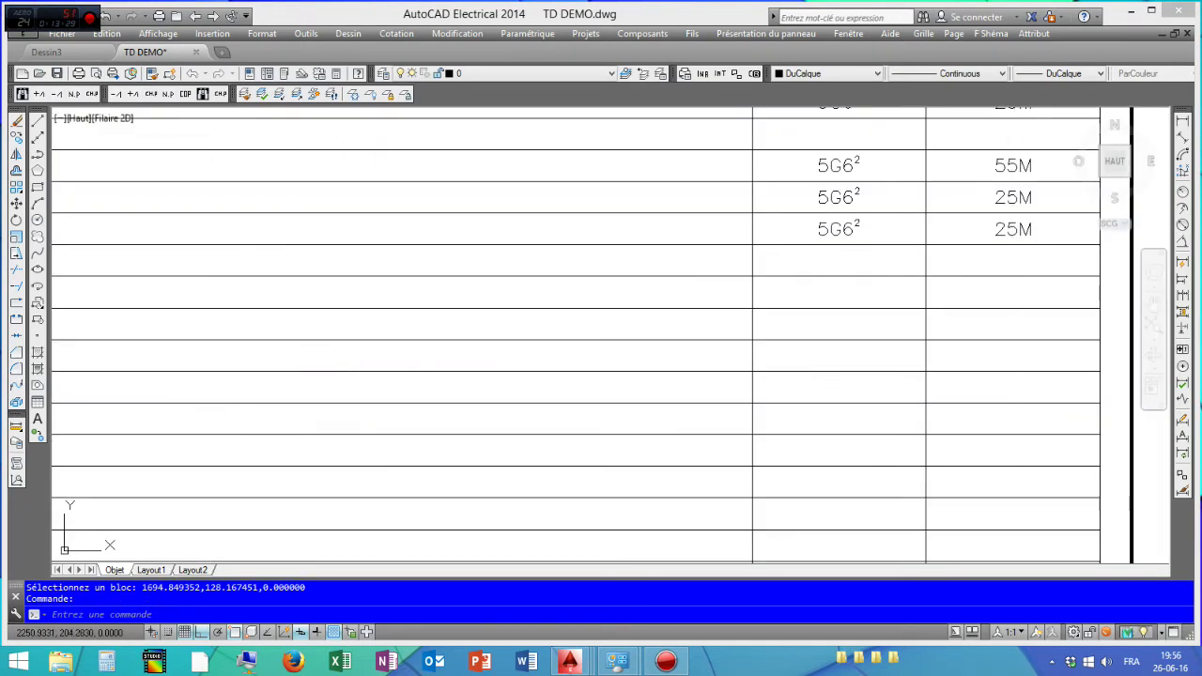
click(1011, 232)
click(624, 569)
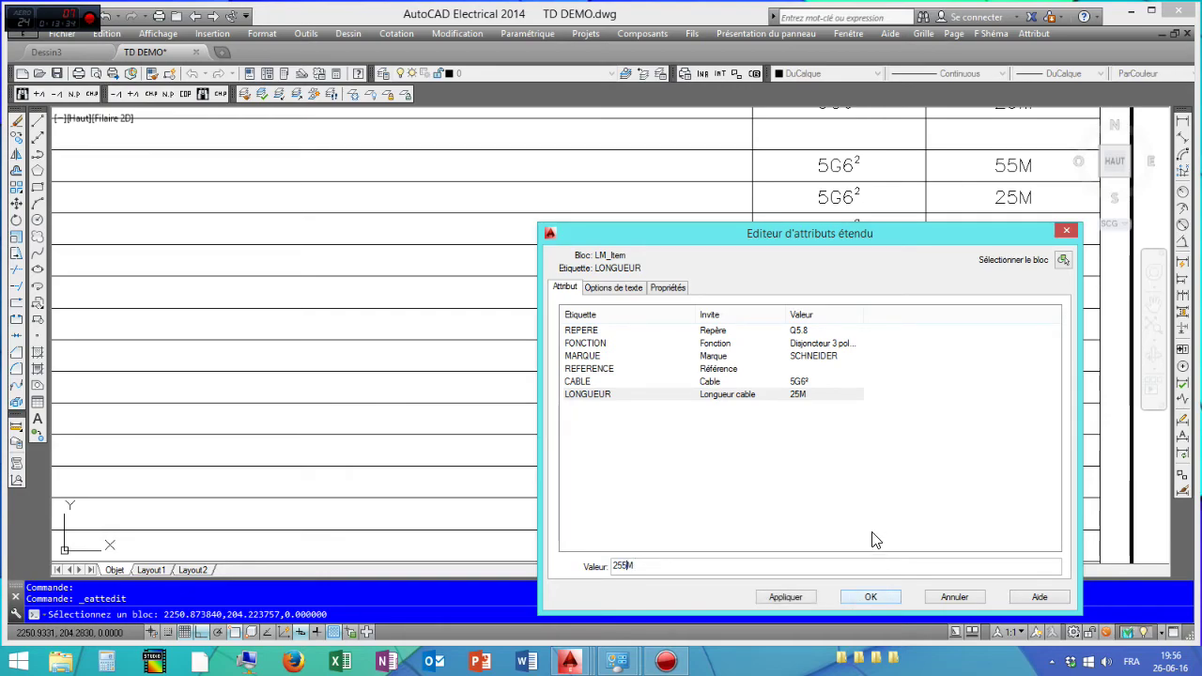
click(894, 597)
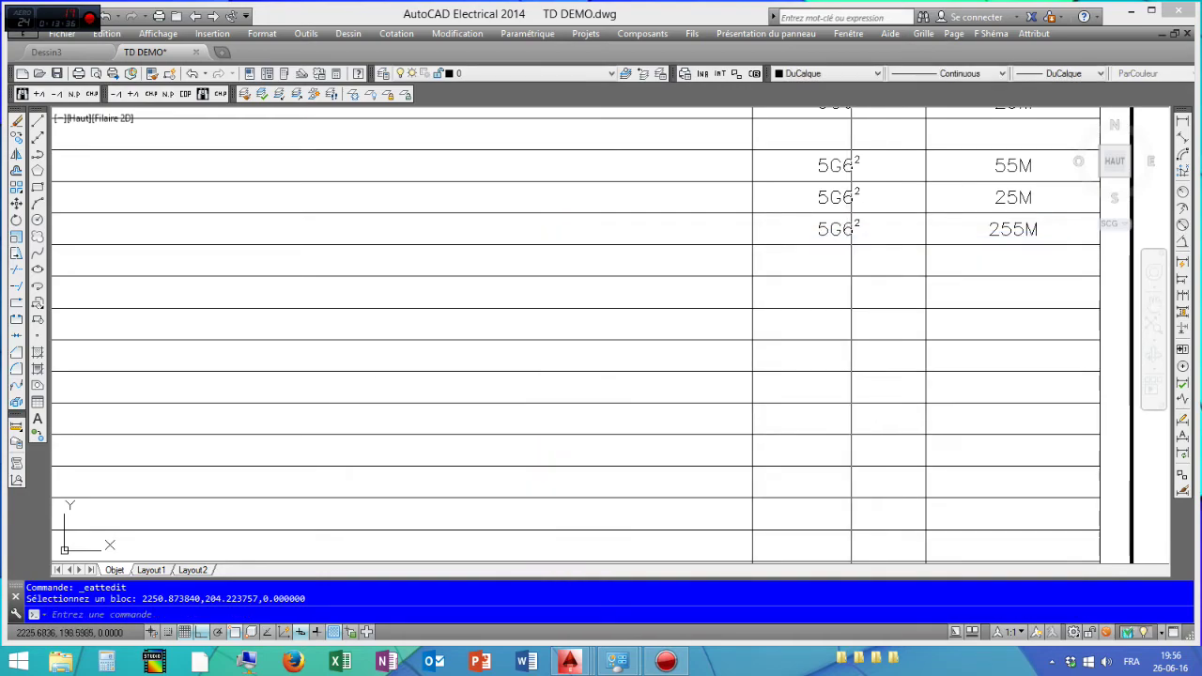
Set the cable type of the Q5.8 entry in the material list to 3G6²
double_click(839, 230)
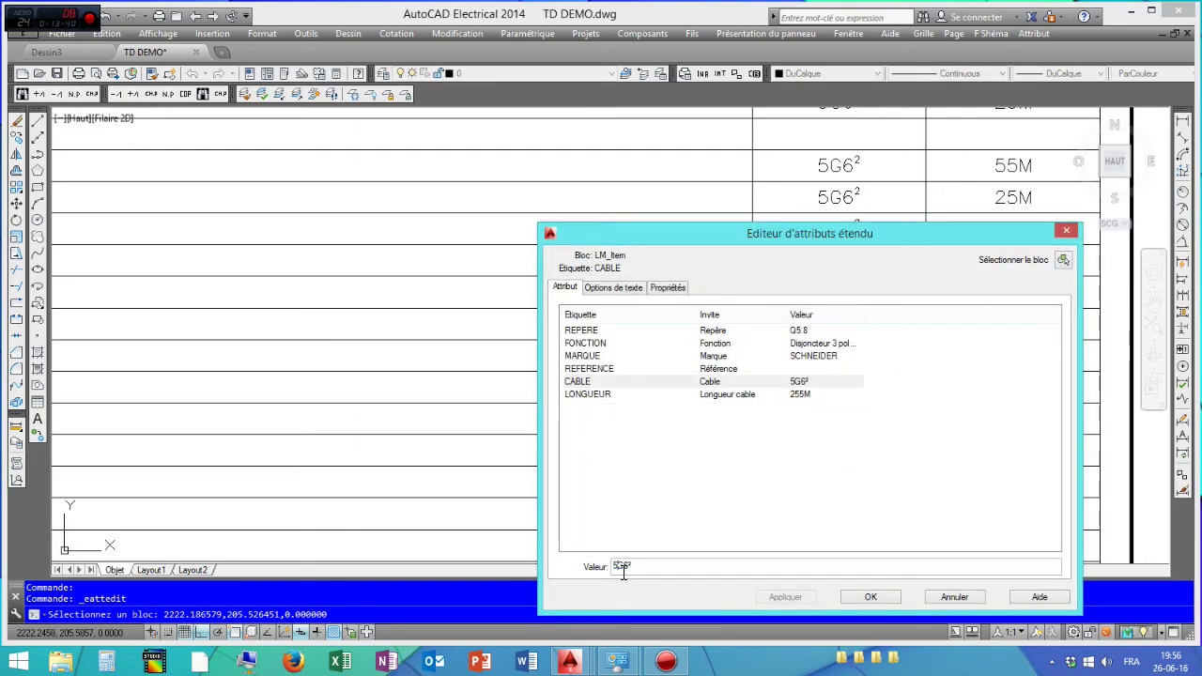
text(3G6²)
click(862, 596)
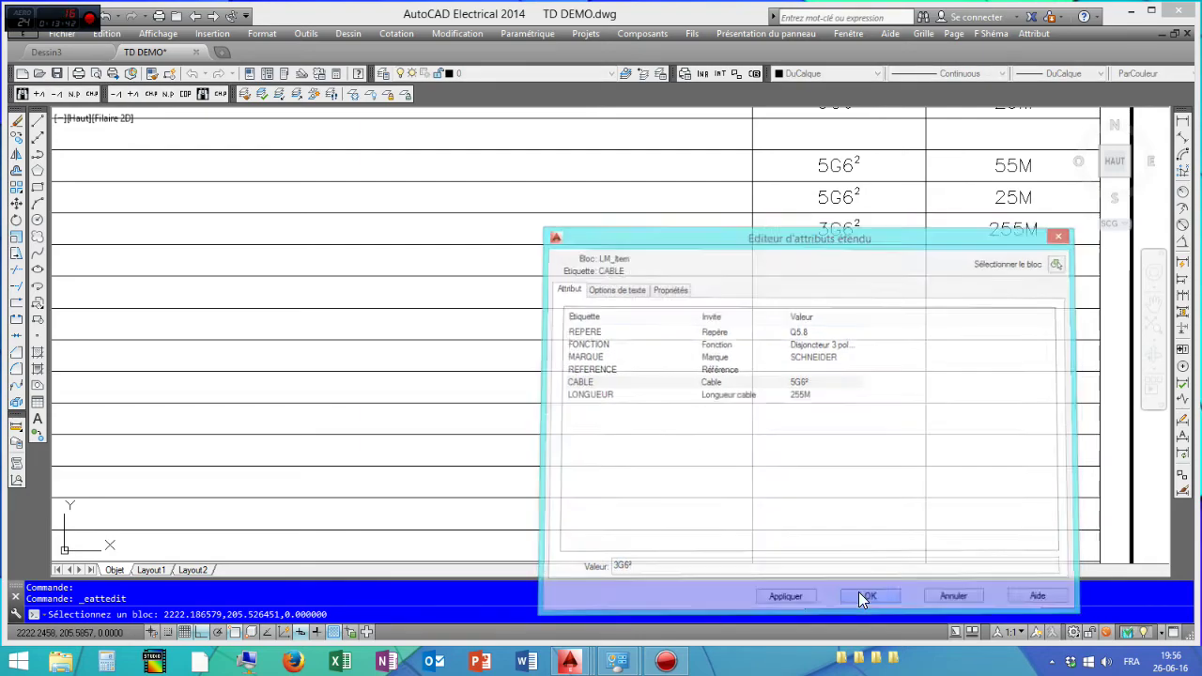
Save the modified TD DEMO drawing and close it
scroll(714, 409, down, 5)
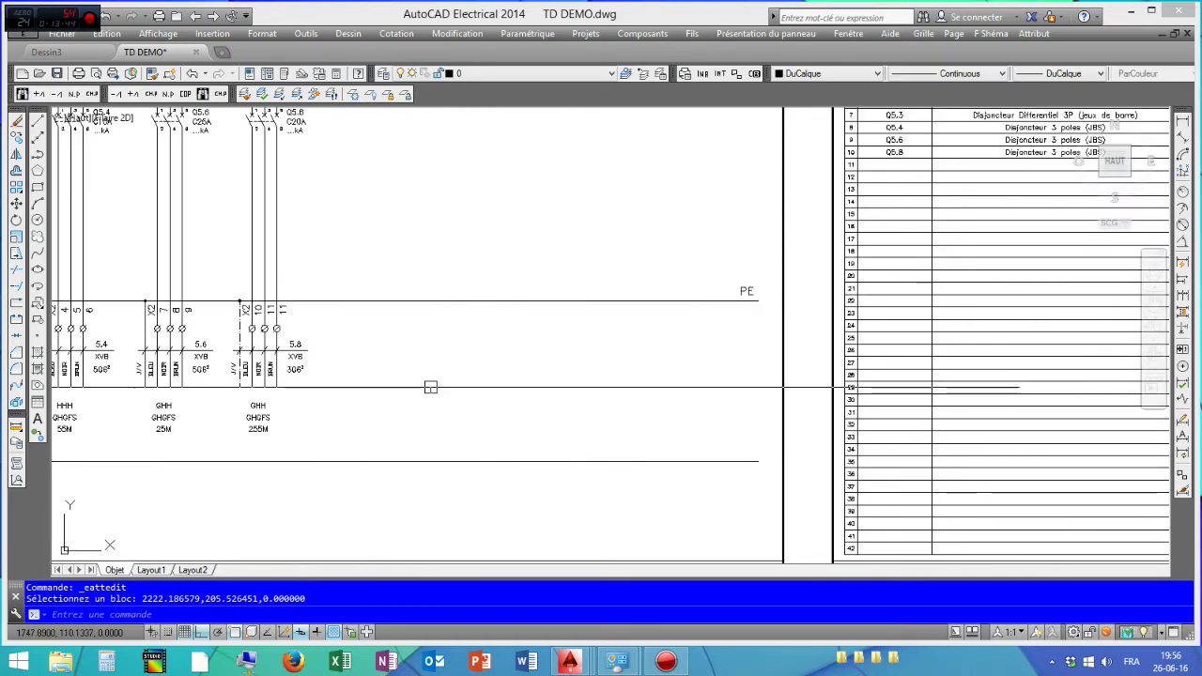
scroll(430, 387, down, 3)
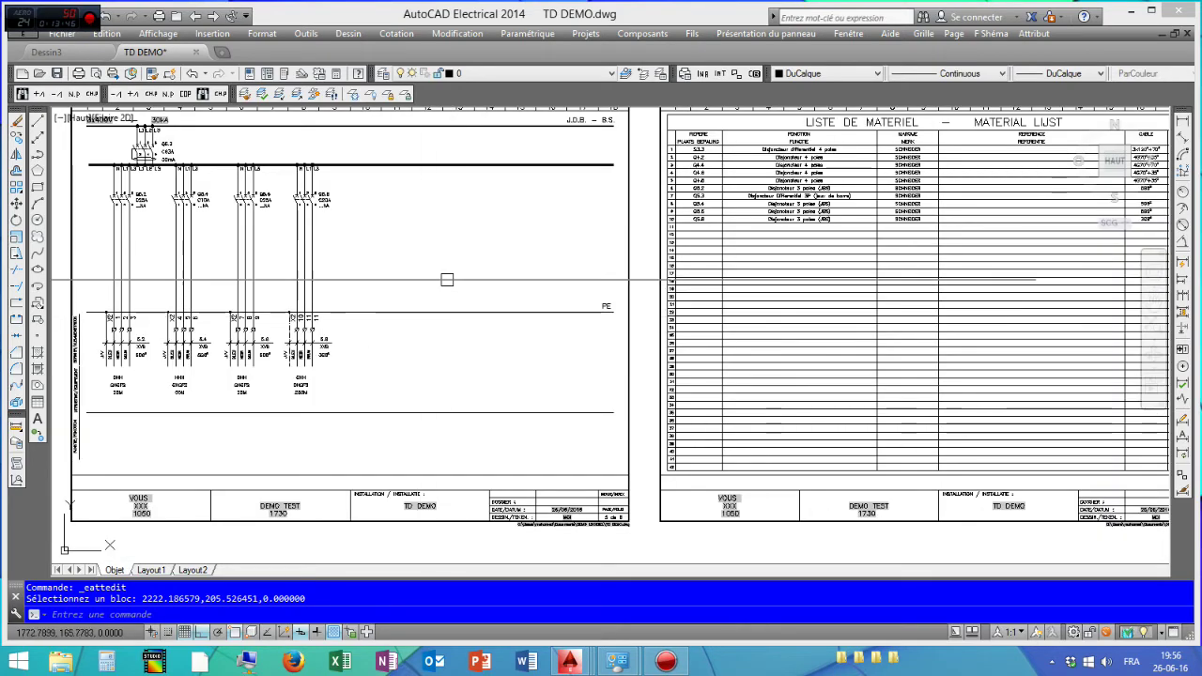
middle_drag(451, 279, 761, 363)
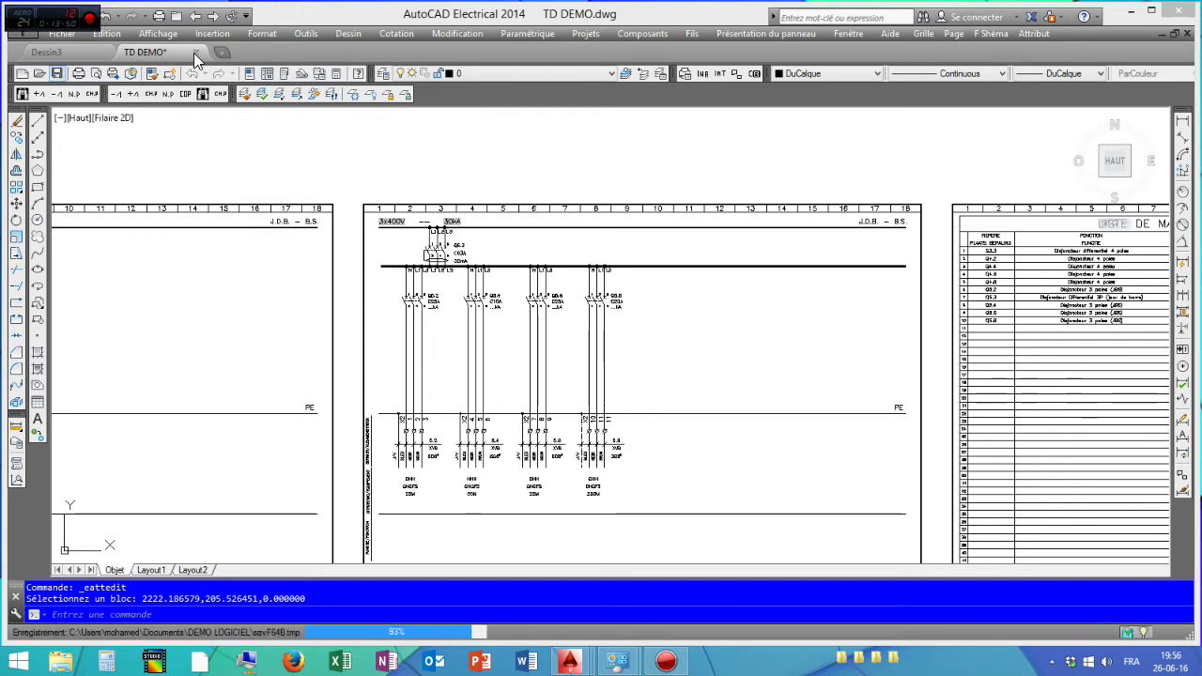
key(ctrl+s)
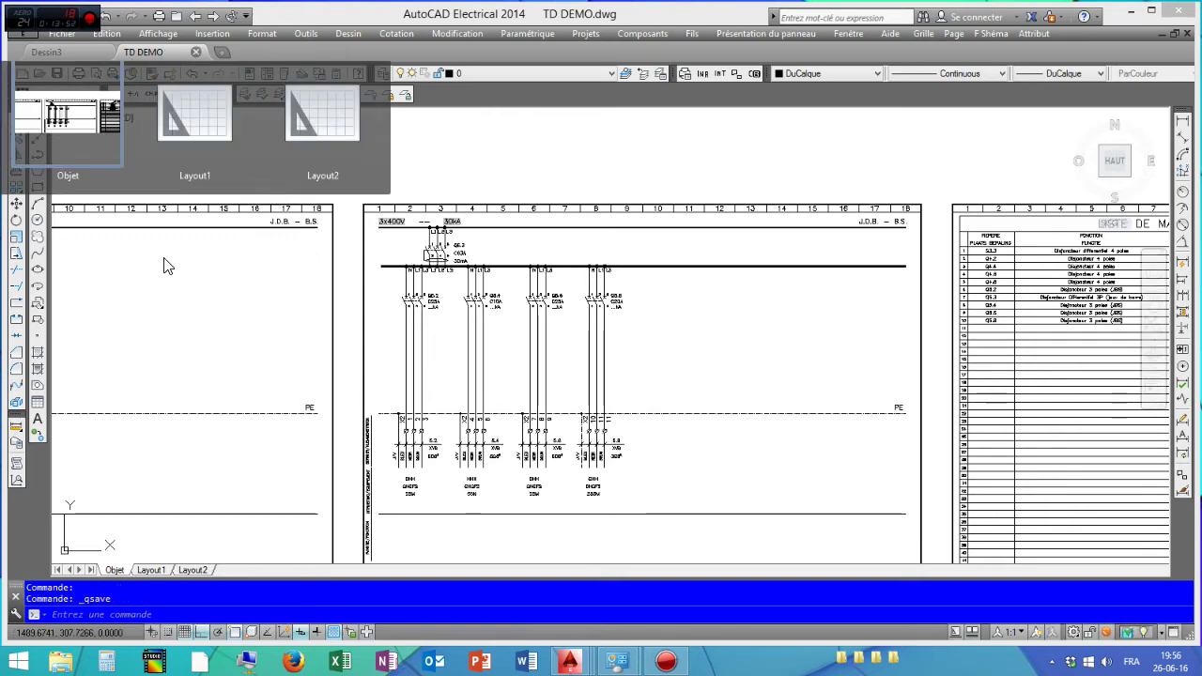
Search the computer for the InfoDess - Schéma électrique application and launch it
click(19, 662)
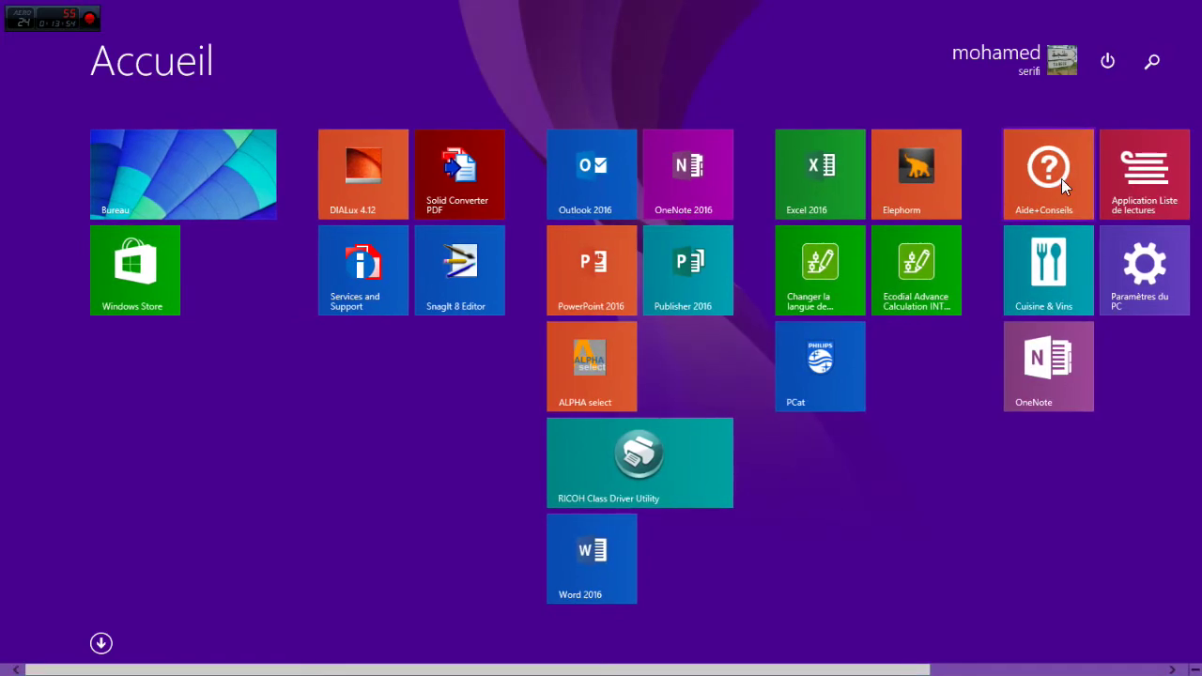
click(1145, 67)
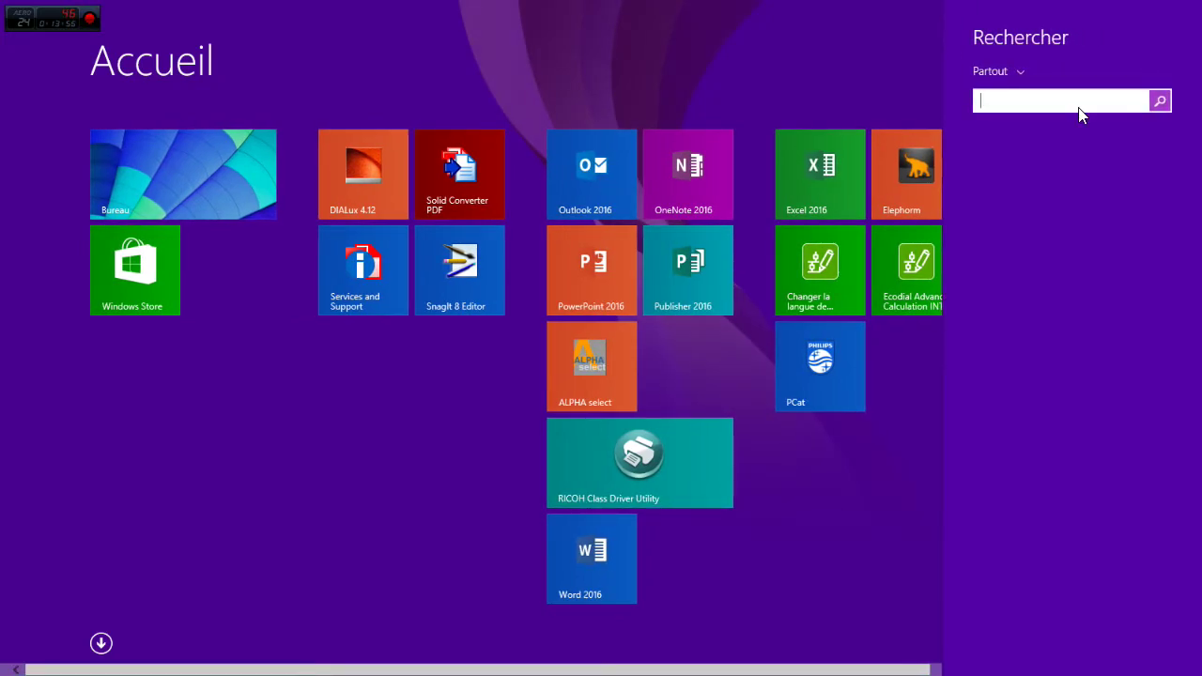
text(INF)
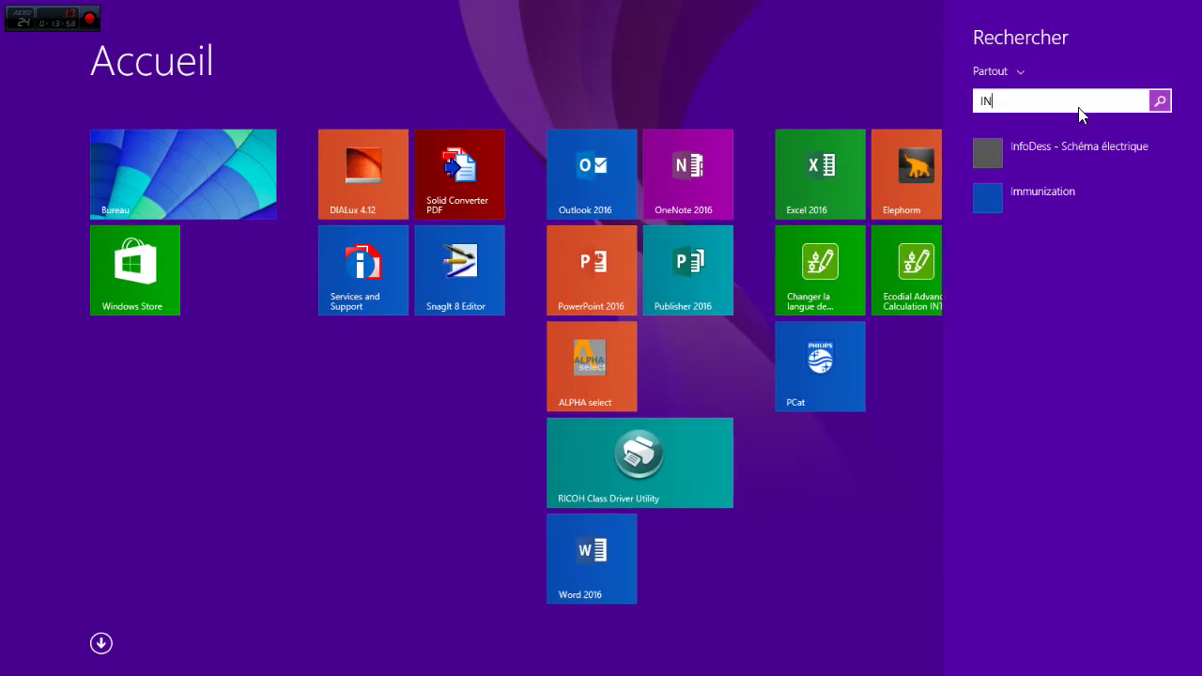
click(1075, 145)
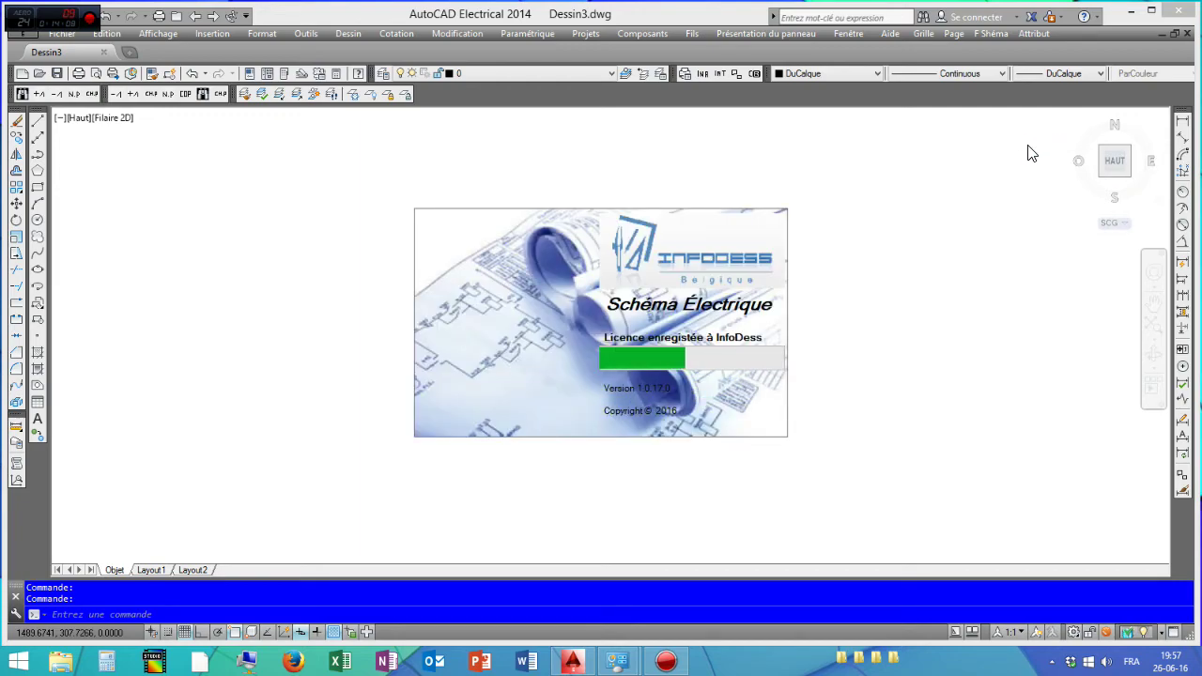
Import TD DEMO.dwg from the DEMO LOGICIEL folder into the InfoDess project
click(943, 431)
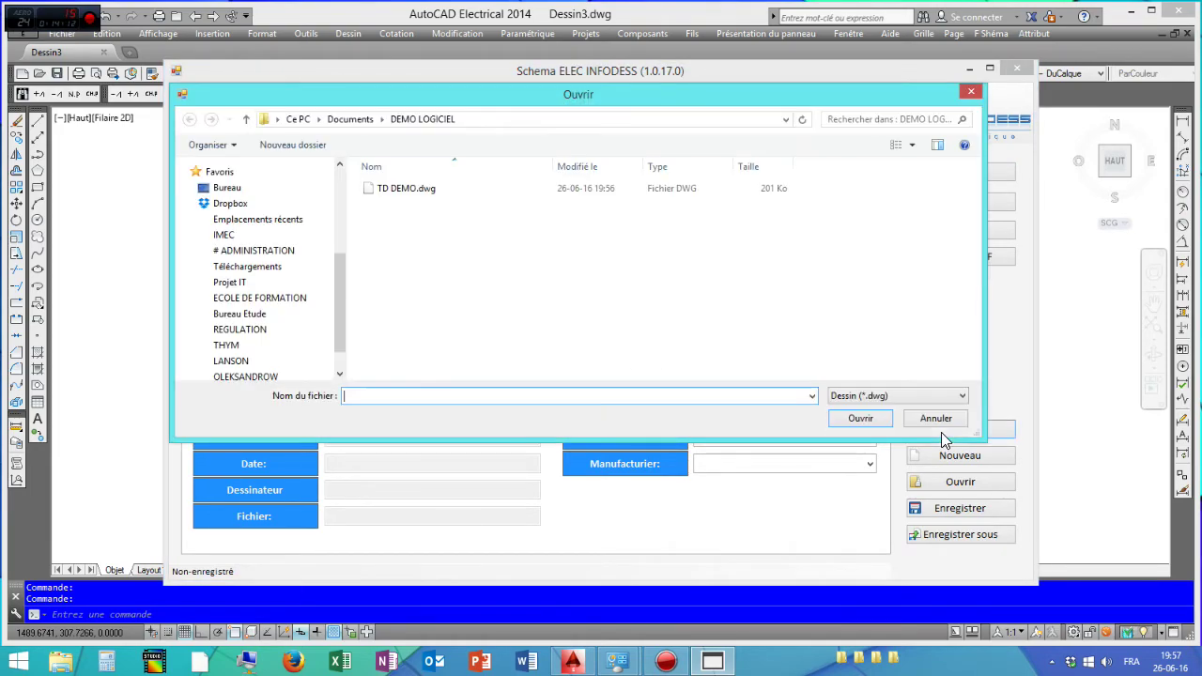
click(416, 201)
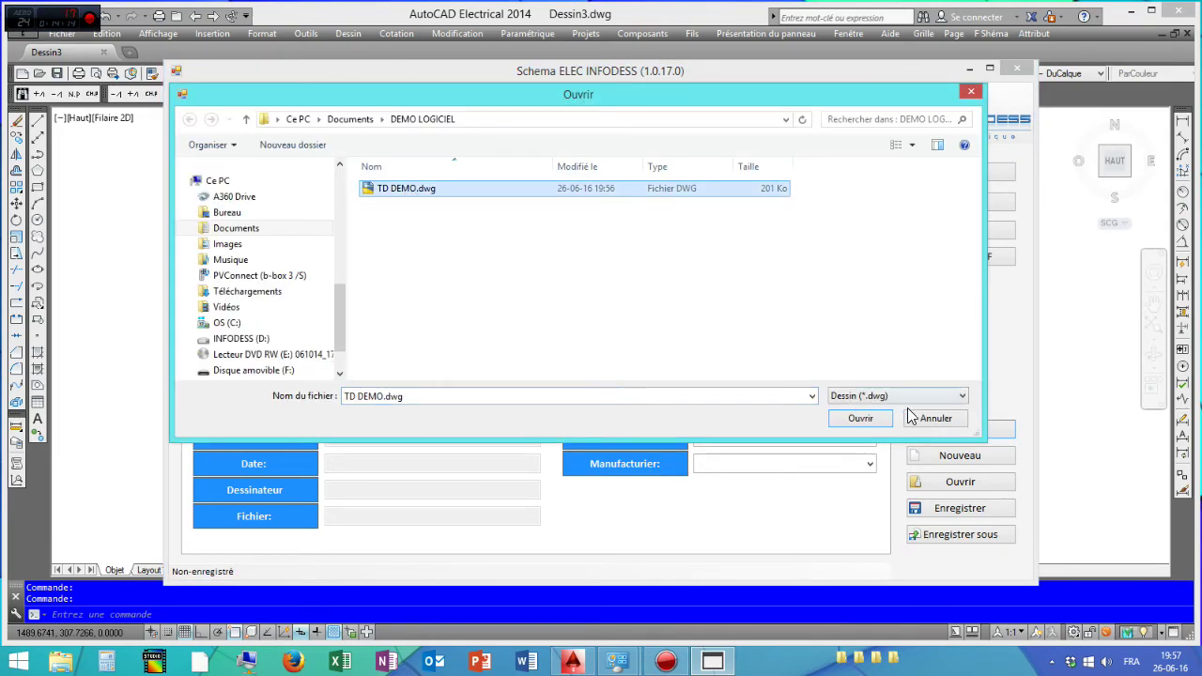
click(870, 419)
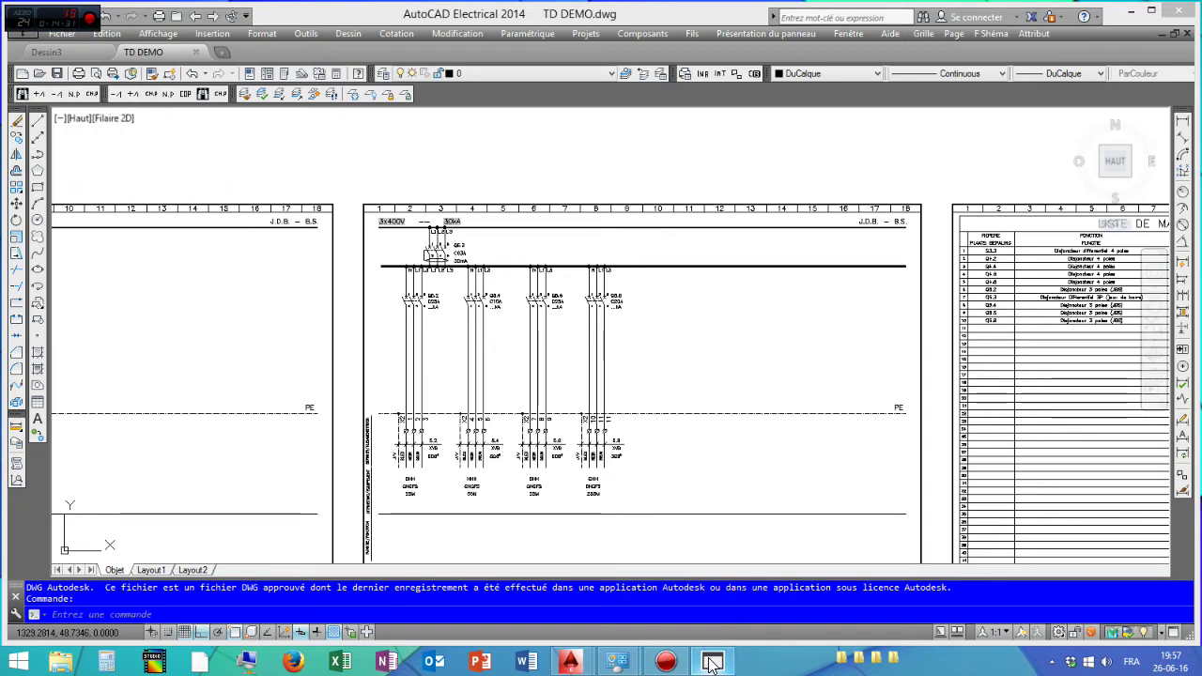
Return to Schema ELEC INFODESS and review the imported circuits and protections, modification indices and general project information
click(1133, 11)
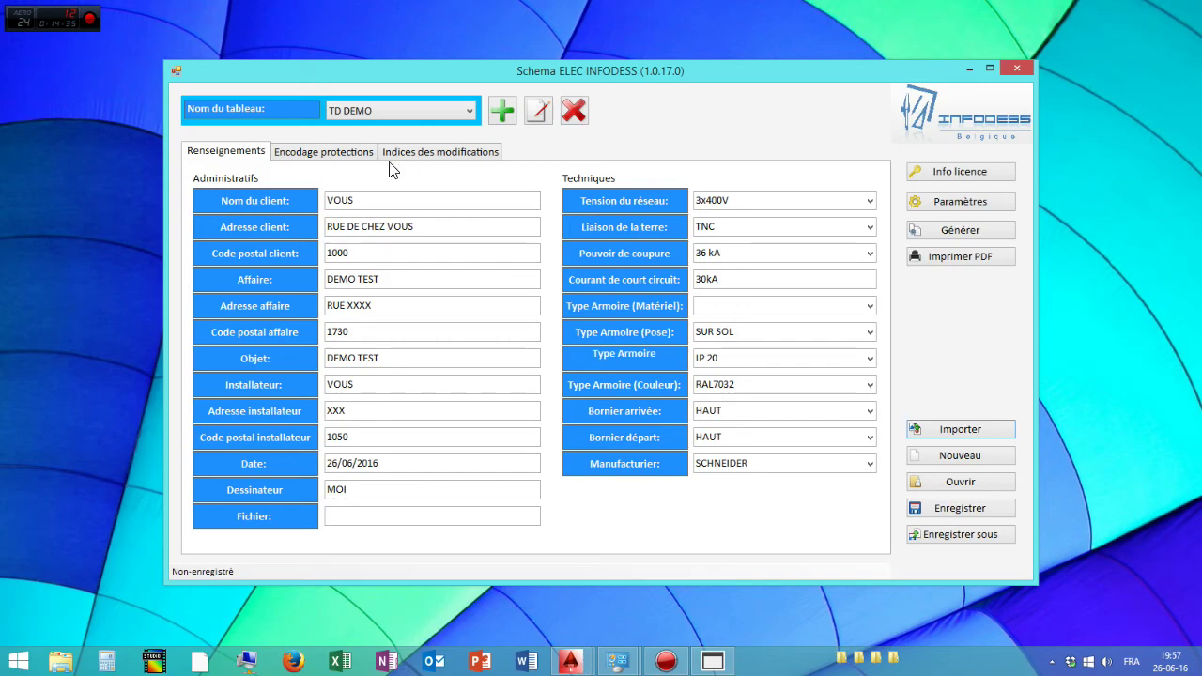
click(335, 156)
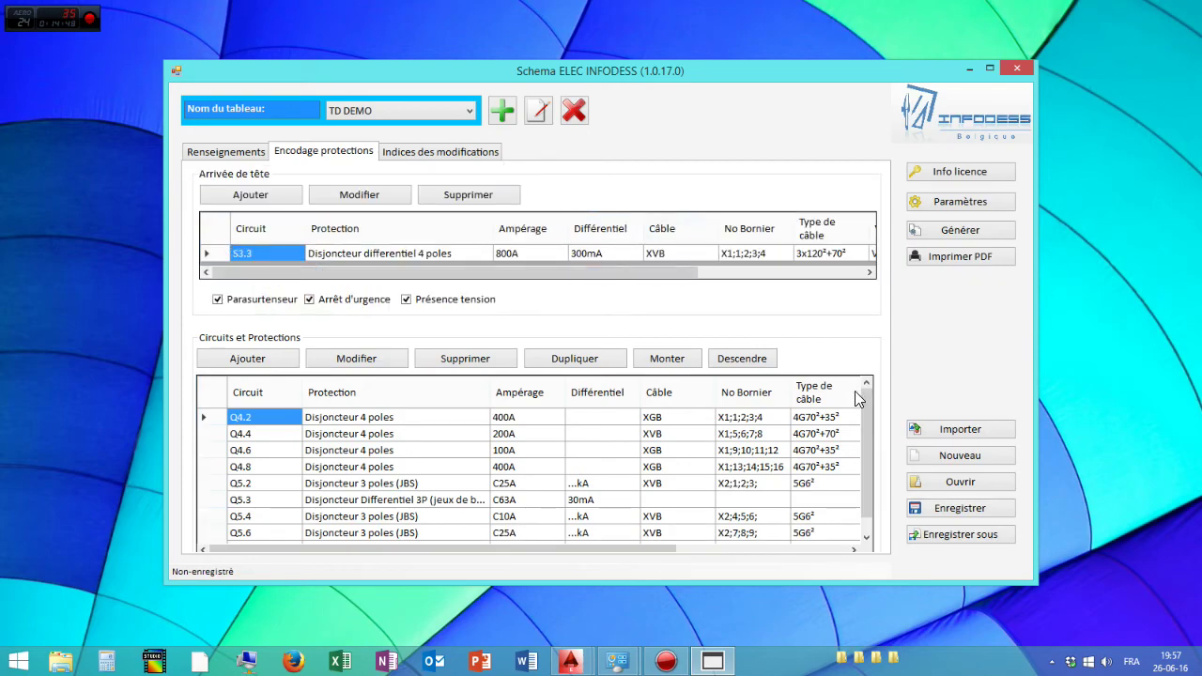
drag(866, 409, 873, 451)
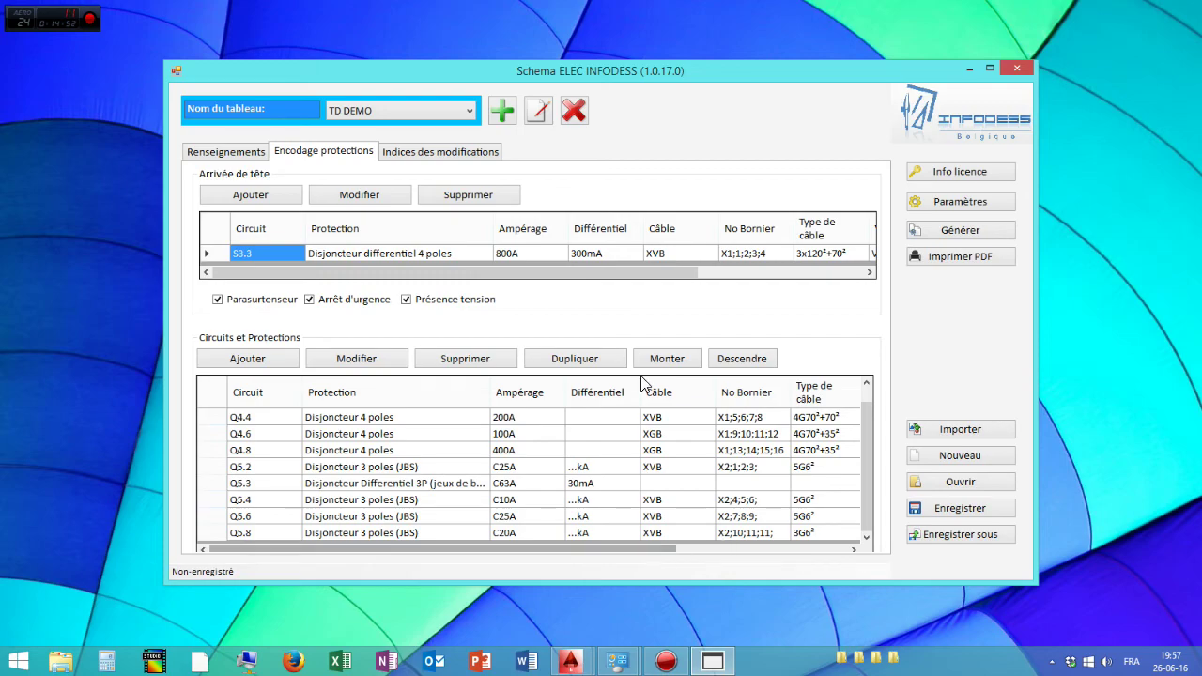
click(444, 153)
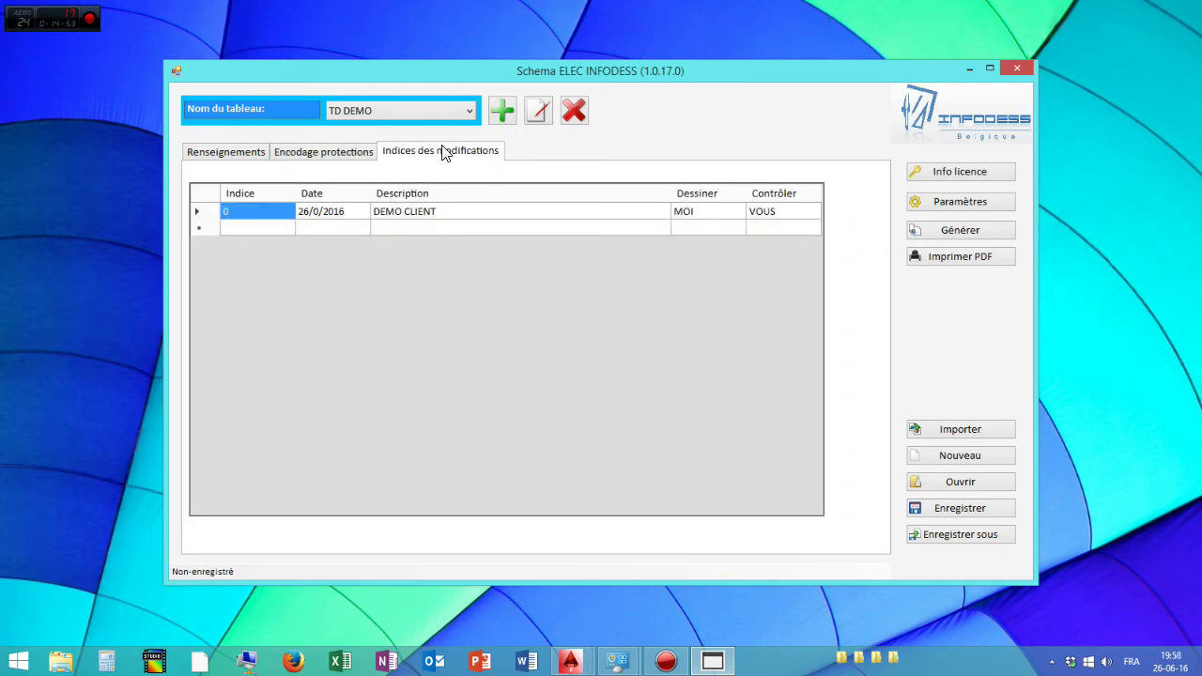
click(310, 151)
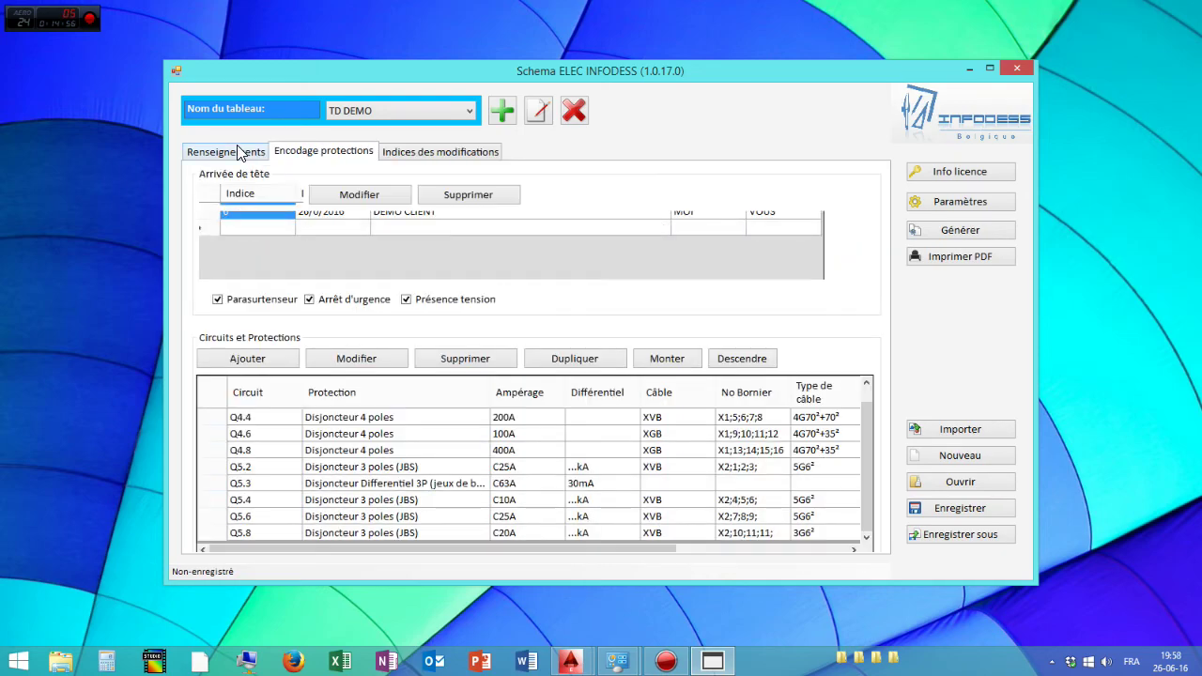
click(249, 152)
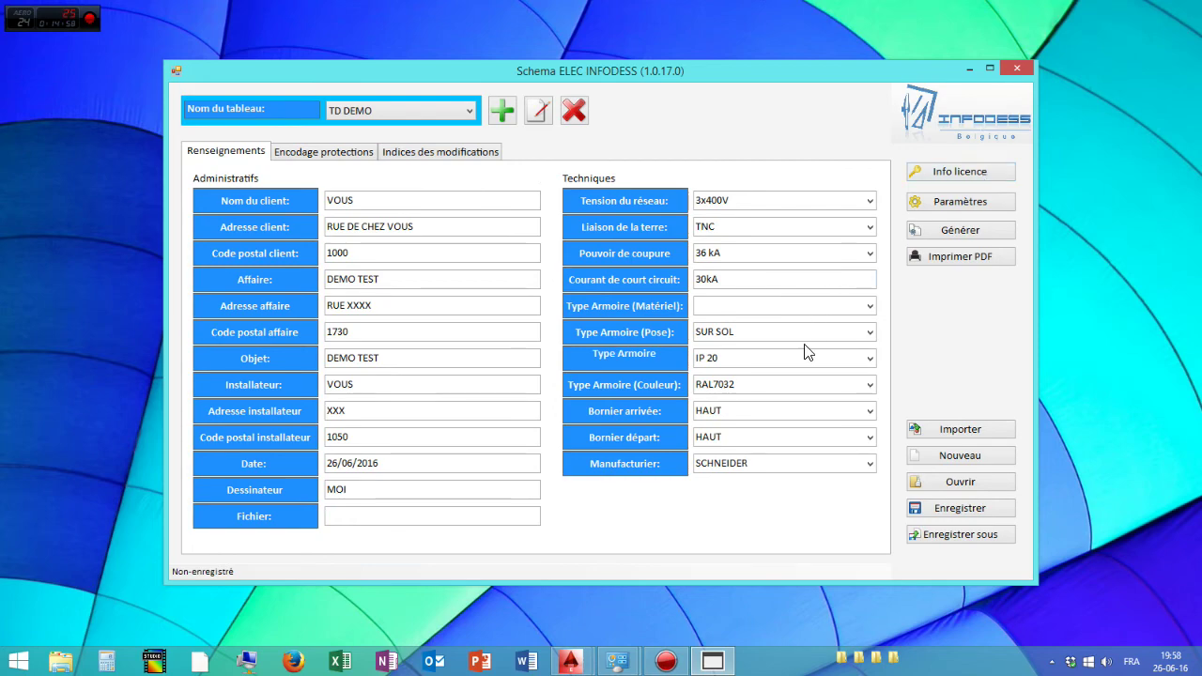